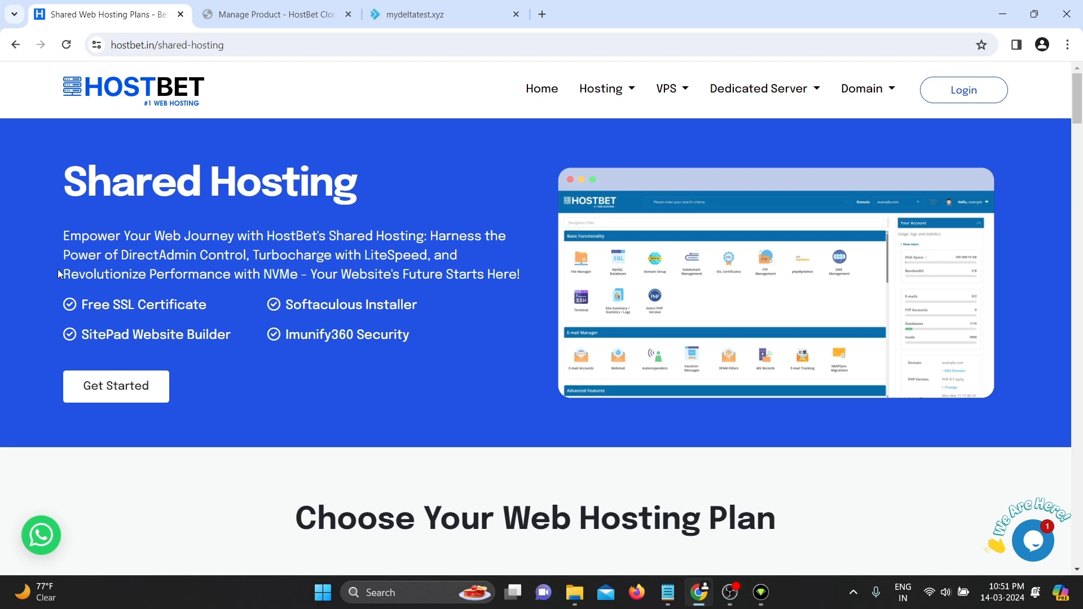
- Browse the HostBet Starter/Innovator/Professional plans, then view the mydeltatest.xyz placeholder page
scroll(68, 304, down, 7)
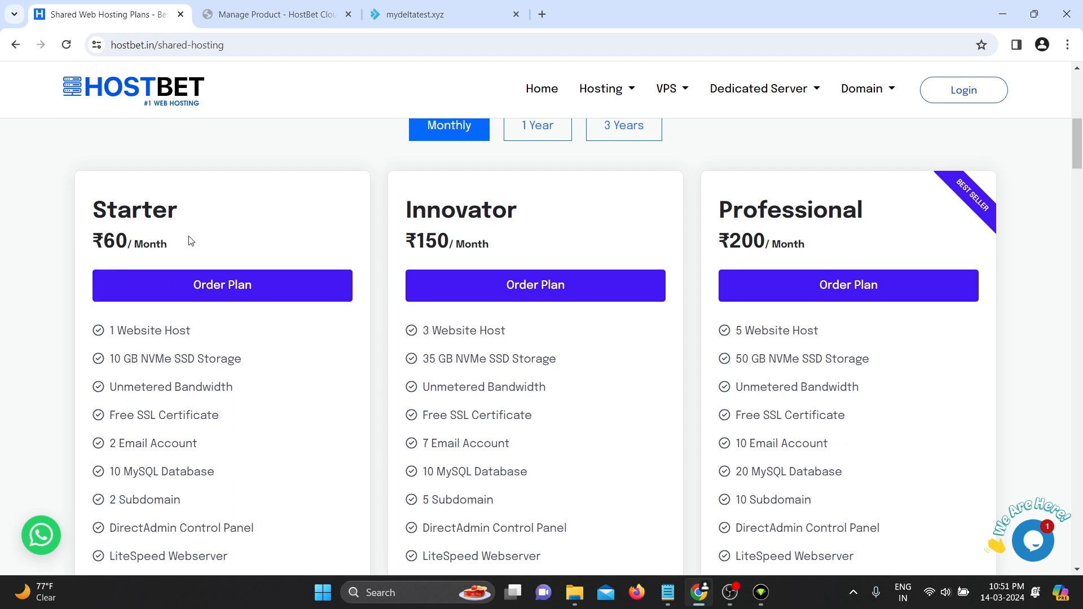
click(401, 20)
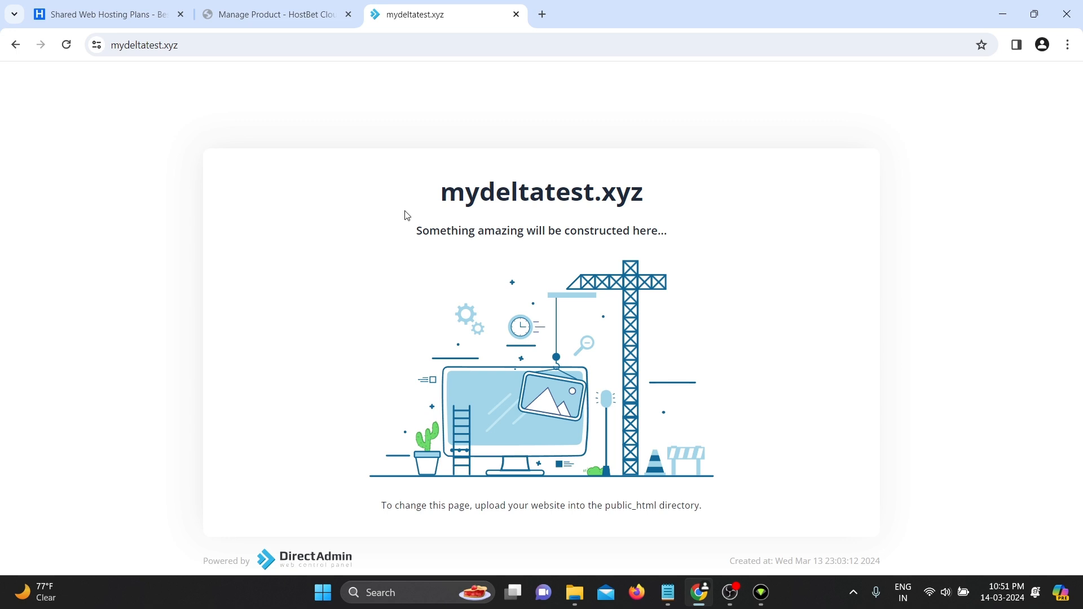
- From the Starter product's Manage Product page, log in to DirectAdmin for mydeltatest.xyz
click(277, 17)
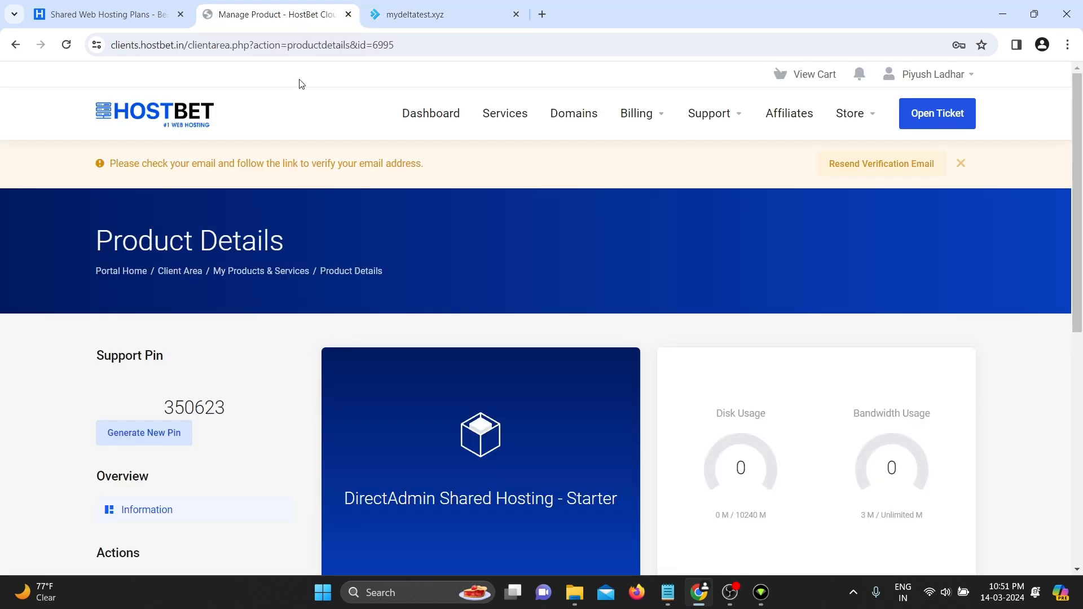
scroll(434, 361, down, 2)
scroll(435, 358, down, 2)
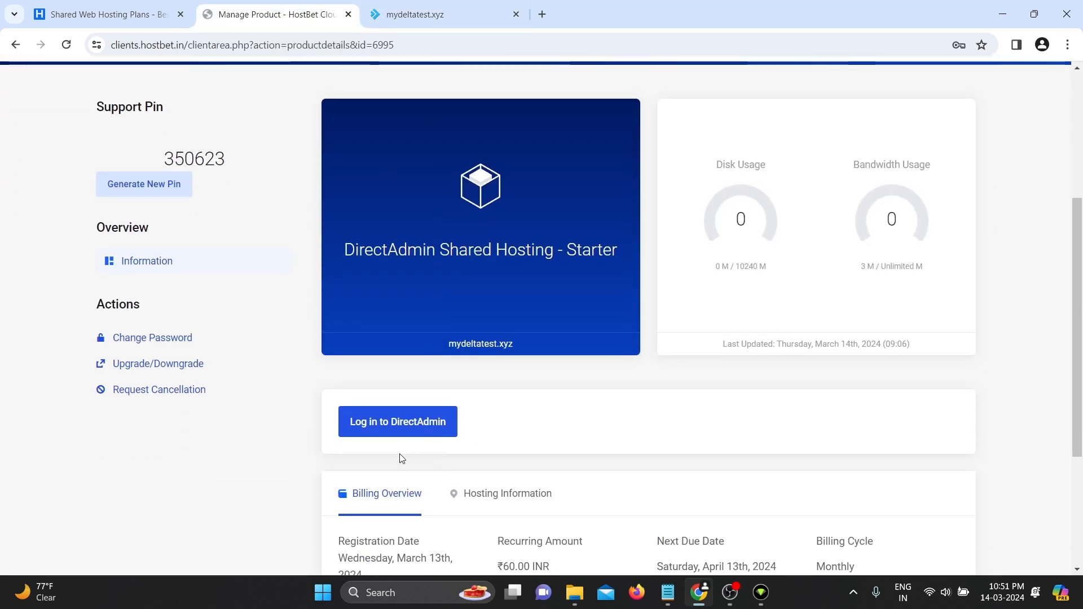
click(391, 431)
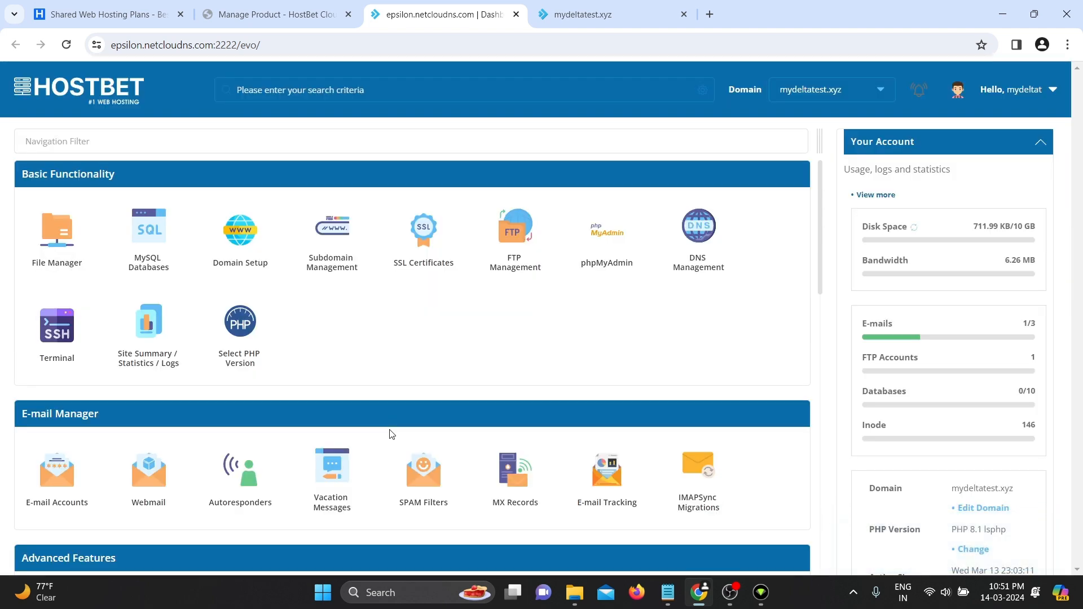
- Open the File Manager from Basic Functionality to see domains, public_html and tmp
click(65, 279)
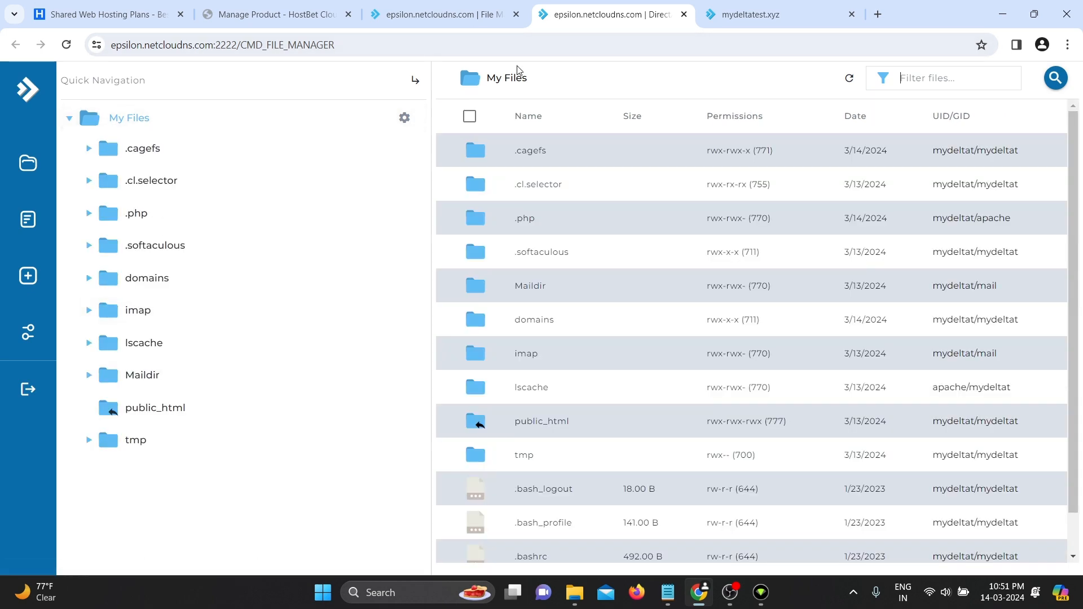
- Open public_html, holding only cgi-bin and index.html, then view the live mydeltatest.xyz site
double_click(541, 423)
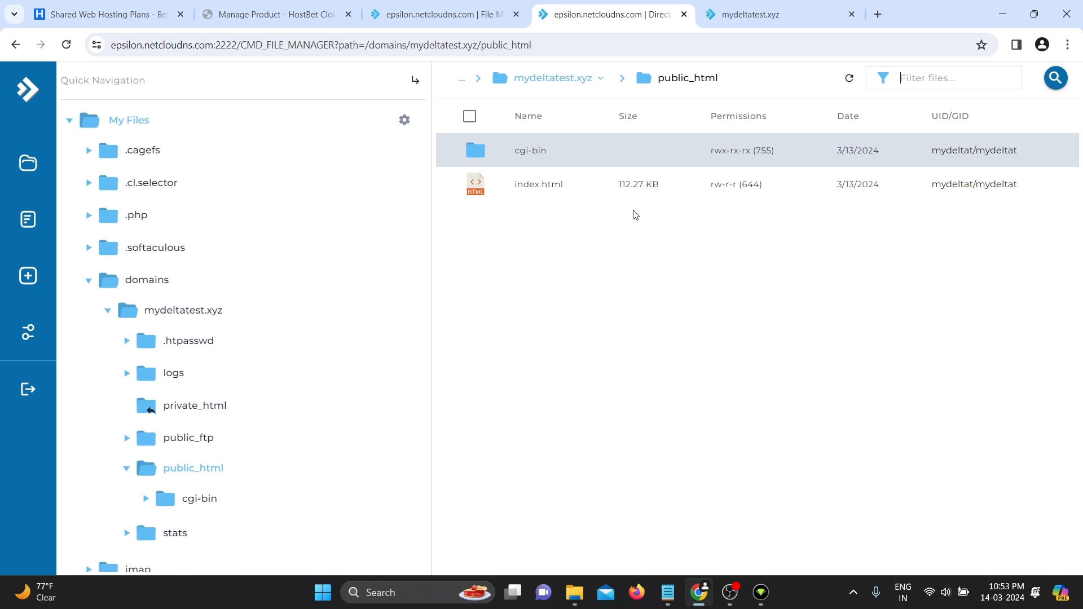
click(745, 15)
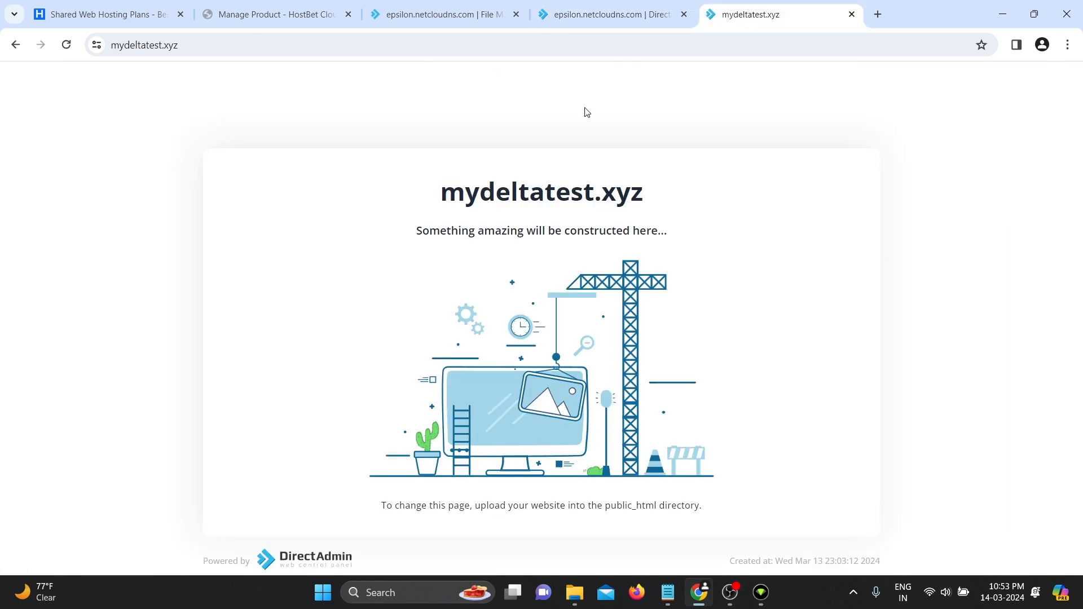
- Load mydeltatest.xyz/index.php and then /index.html, both still showing the placeholder
click(192, 50)
click(229, 48)
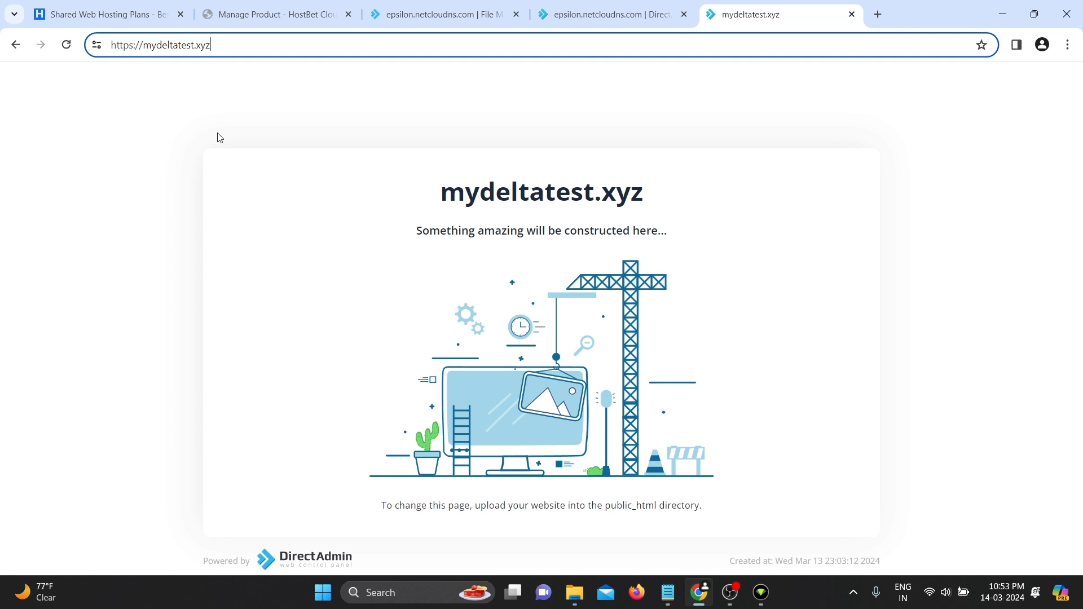
text(/index.php)
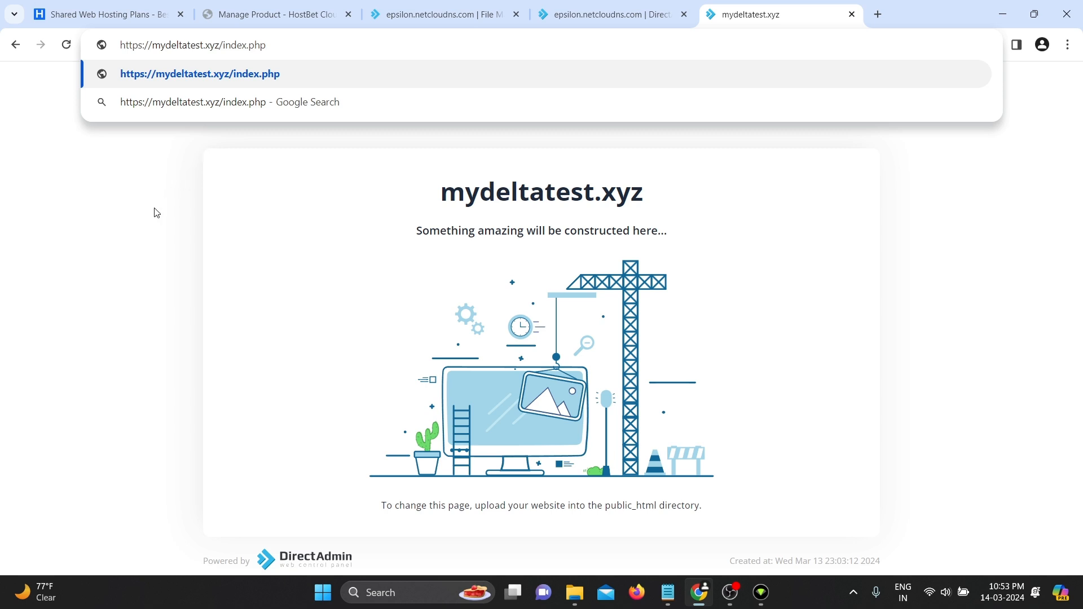
key(Return)
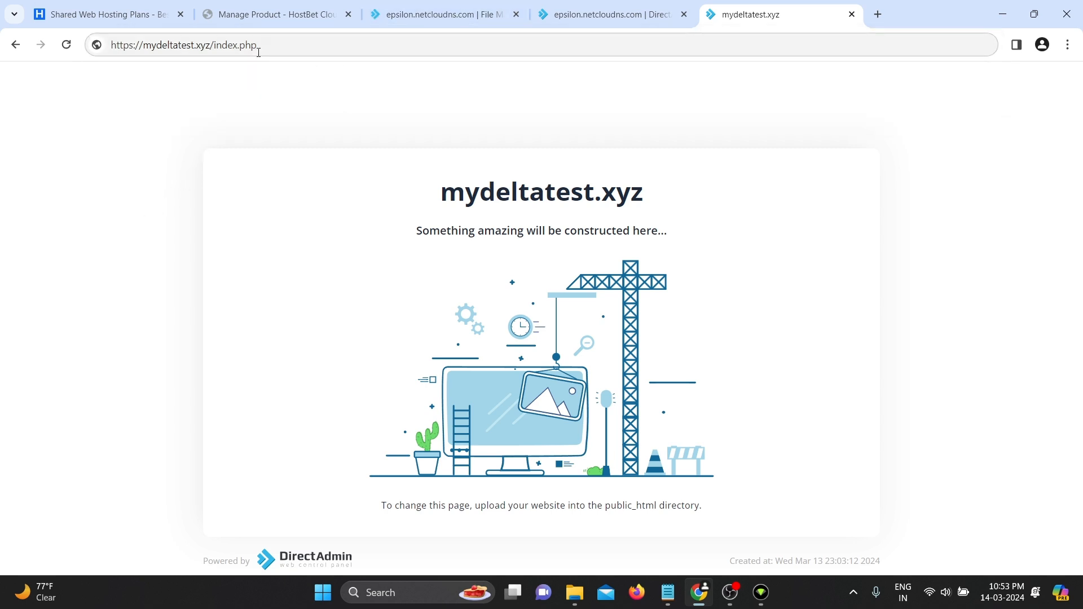
double_click(249, 50)
text(html)
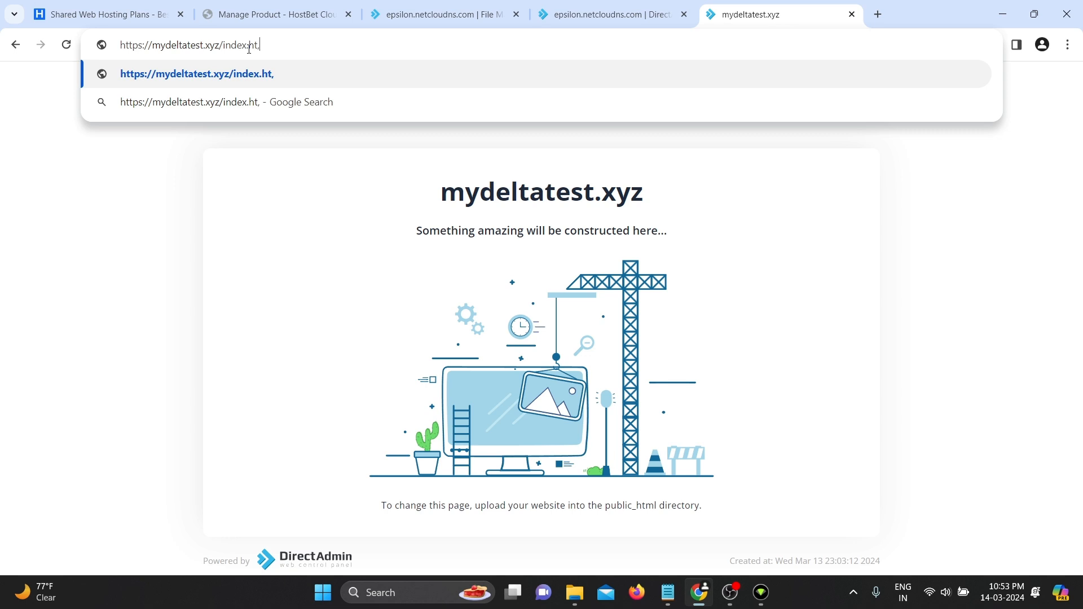
key(Return)
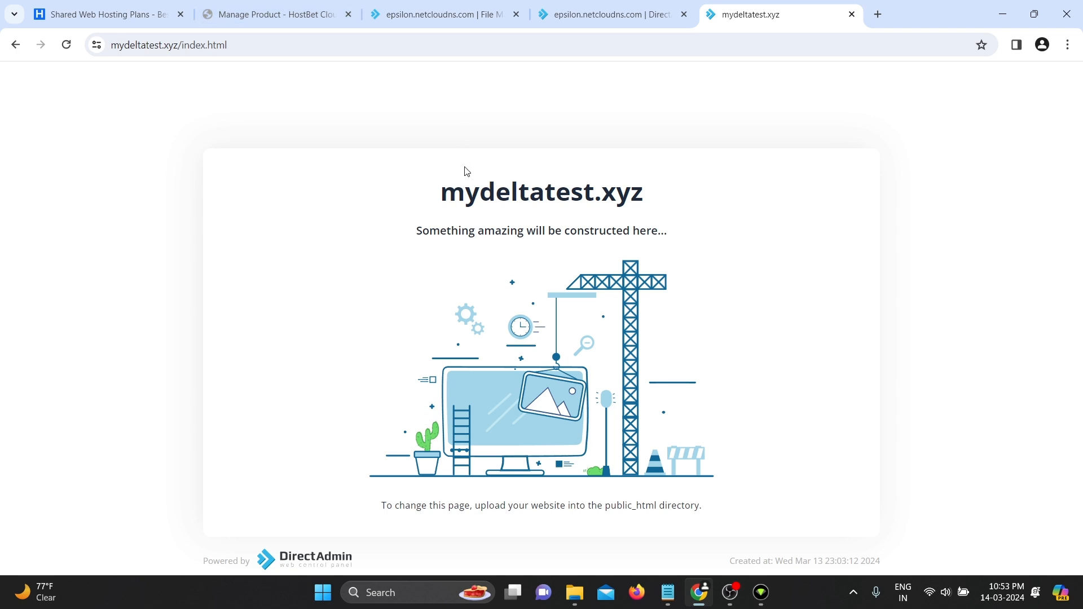
- Reload the bare mydeltatest.xyz address and return to the File Manager tab
drag(302, 41, 181, 57)
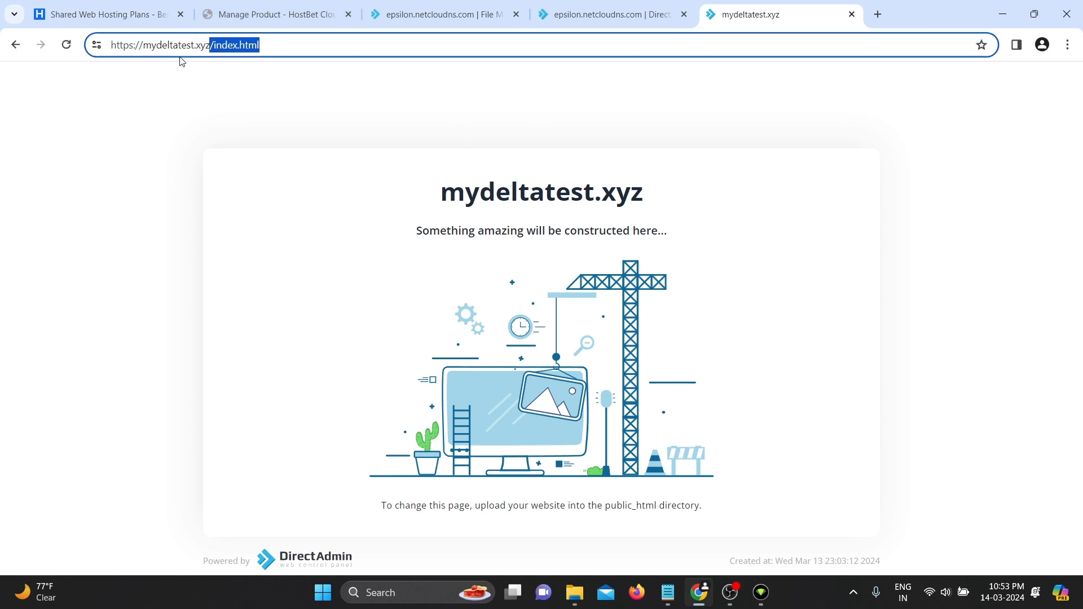
key(BackSpace)
key(Return)
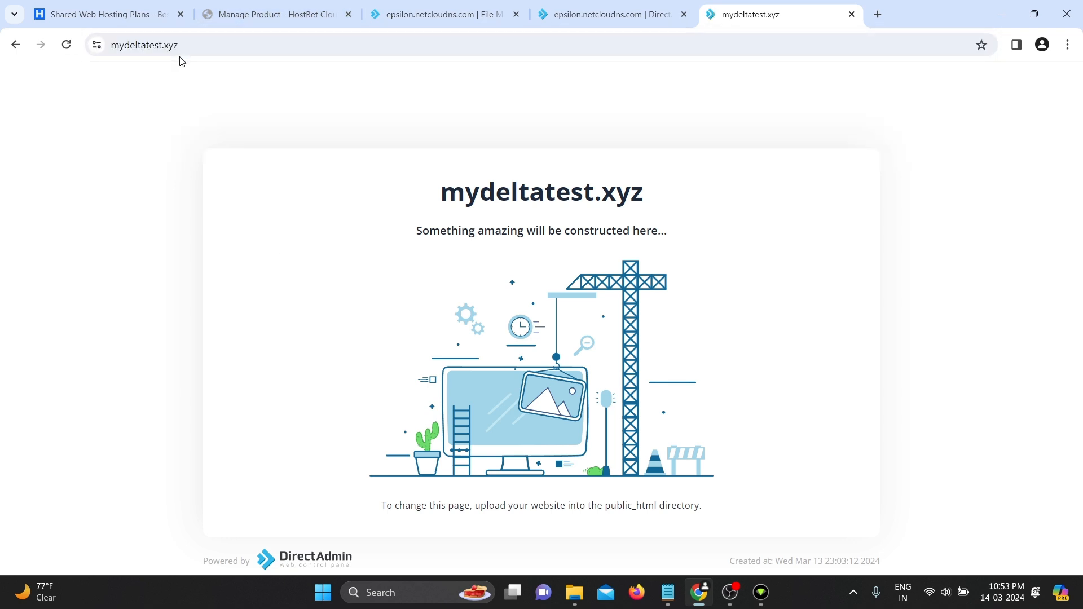
click(571, 8)
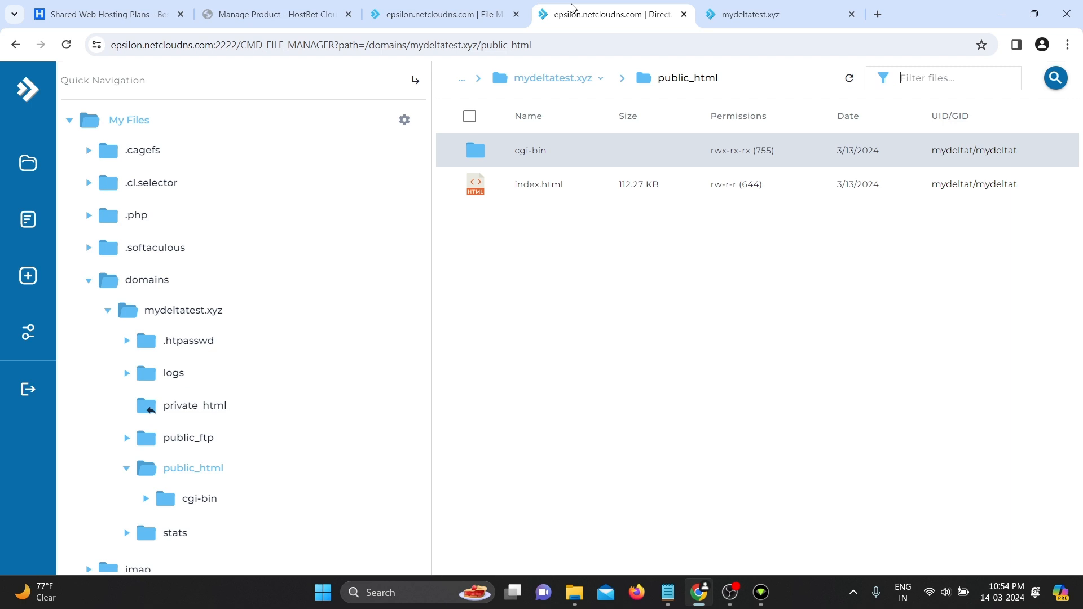
- Confirm mydeltatest.xyz/example returns 404 Not Found, then go back to the home page
click(732, 14)
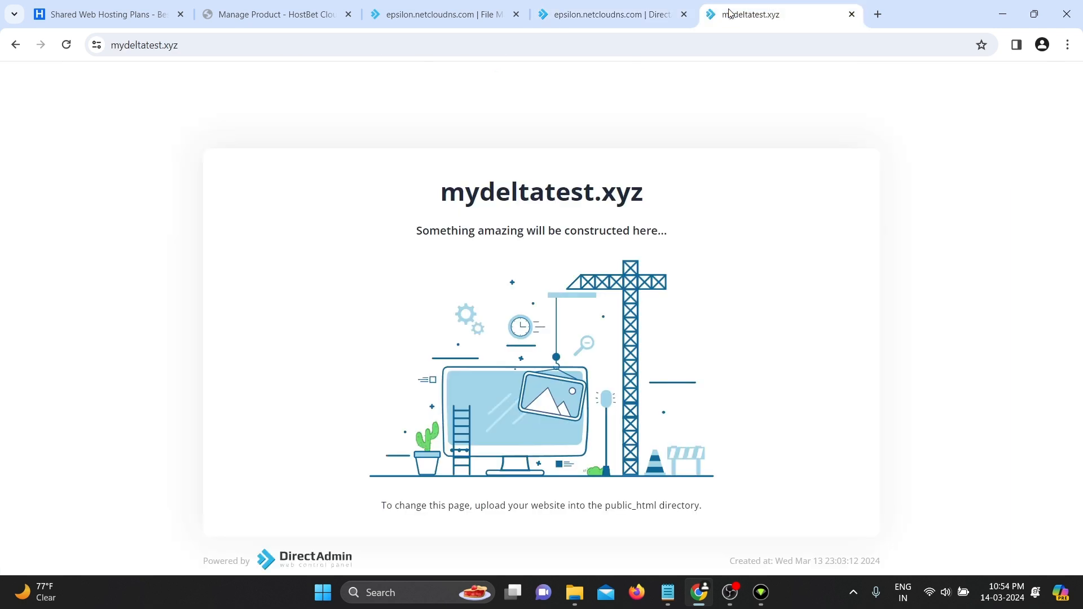
click(512, 40)
click(540, 42)
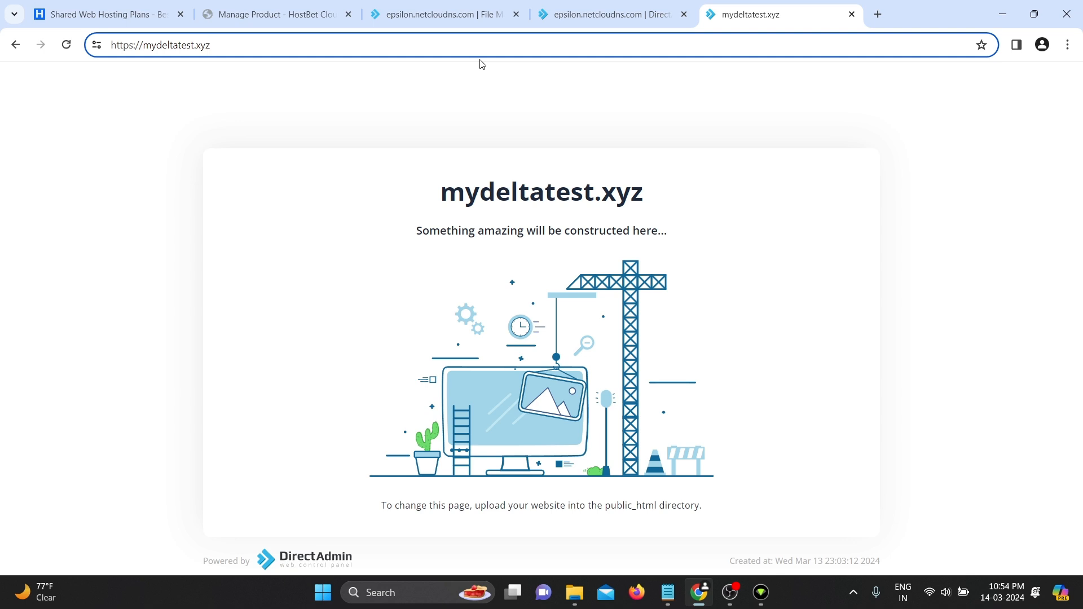
text(/)
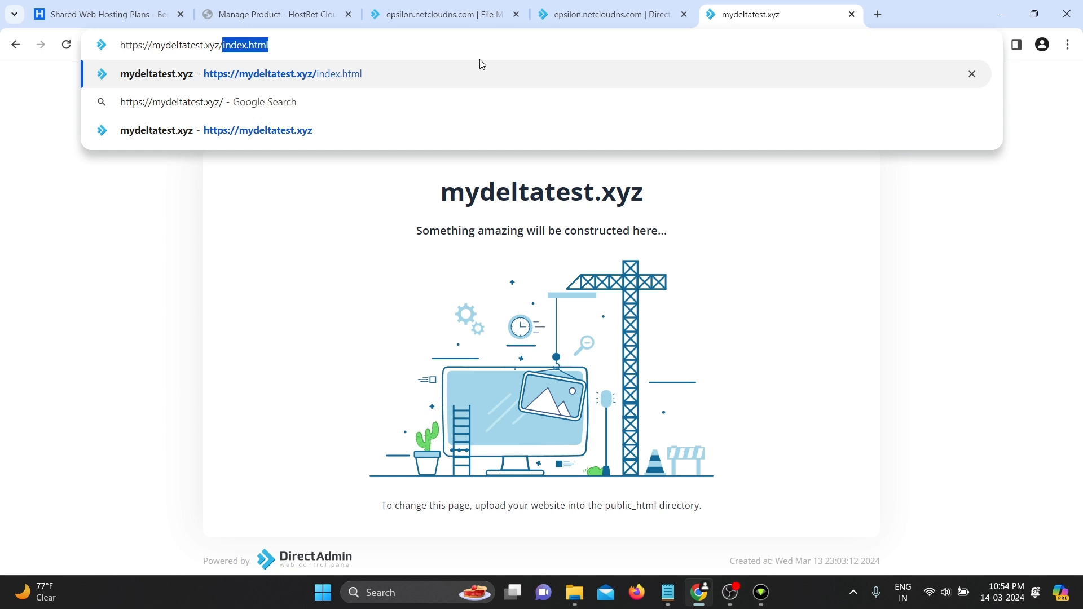
text(example)
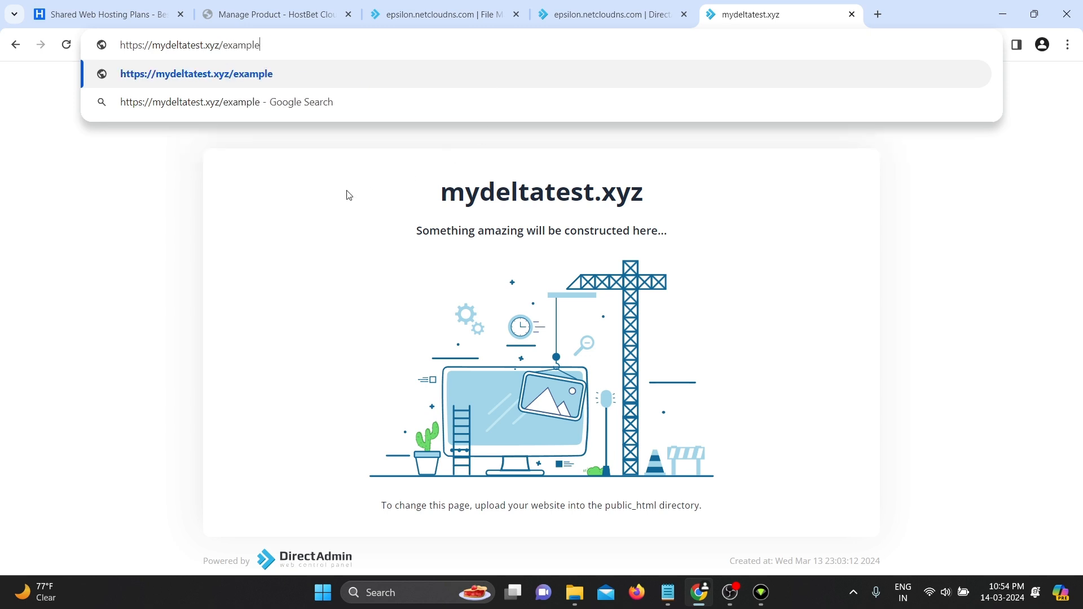
key(Return)
click(325, 48)
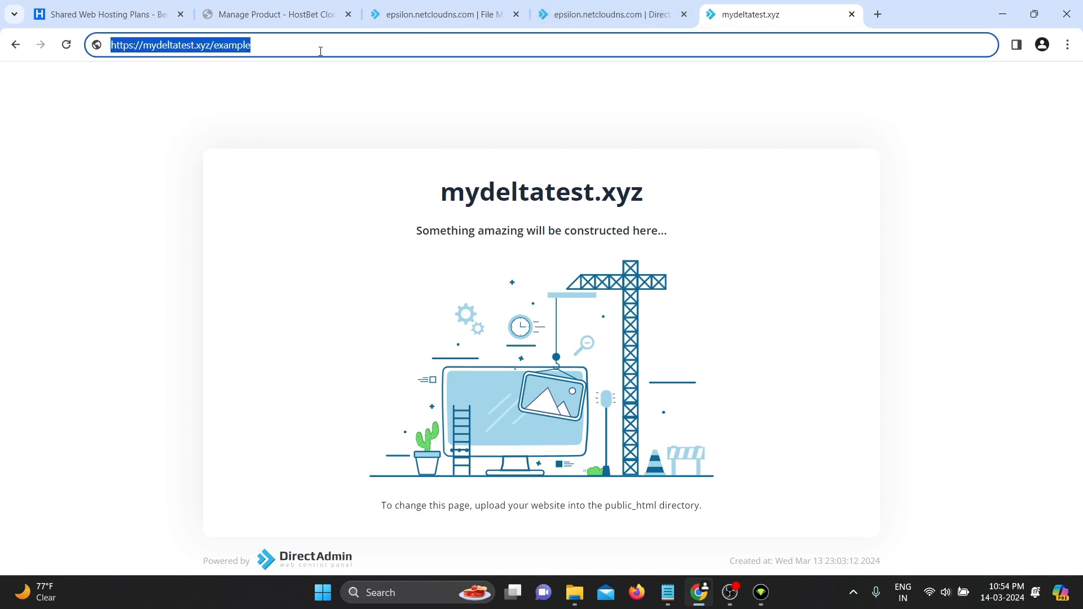
key(Return)
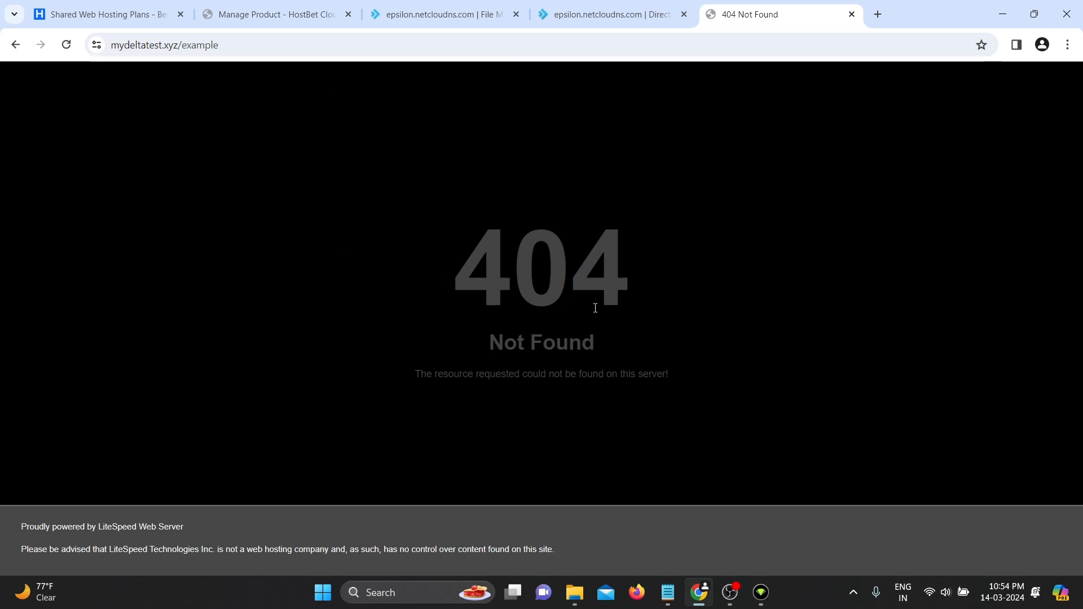
drag(453, 288, 629, 293)
click(497, 350)
key(alt+Left)
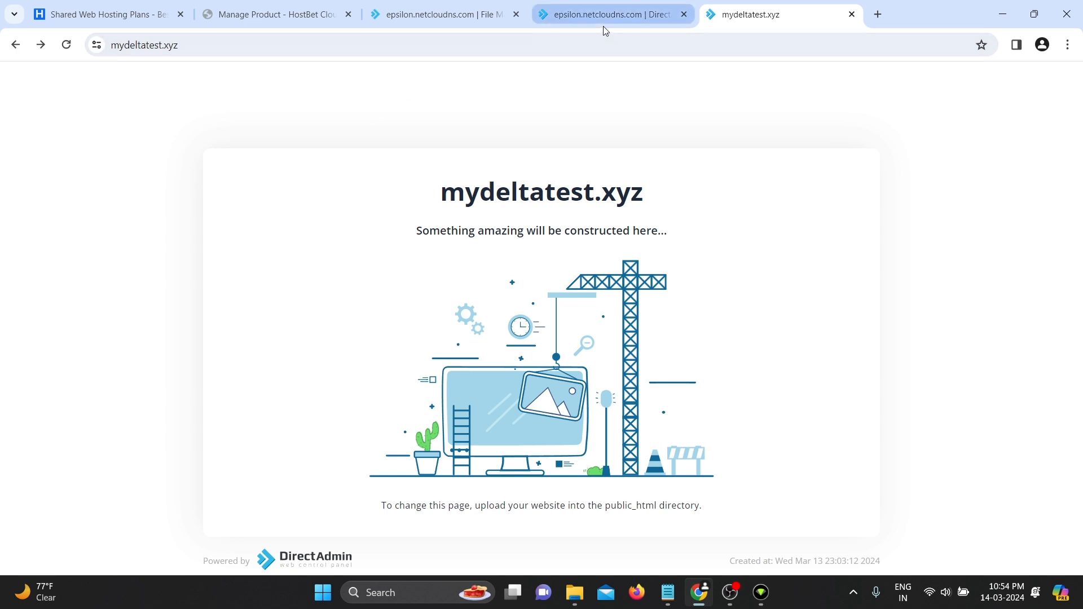
- Load mydeltatest.xyz/test.php, which still shows the placeholder, then head back to DirectAdmin
click(512, 47)
click(554, 47)
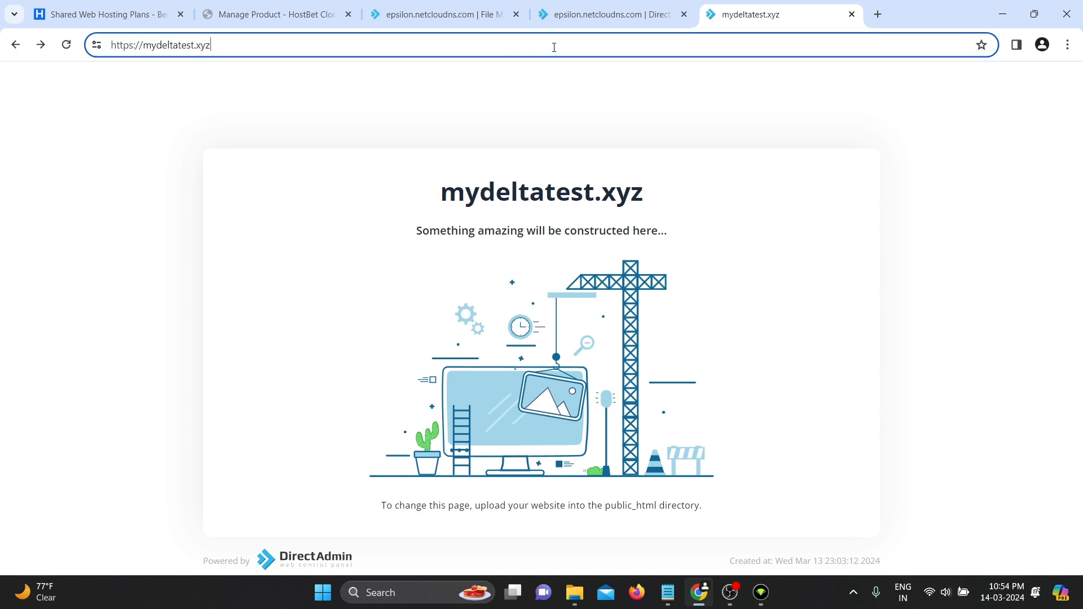
text(/test.php)
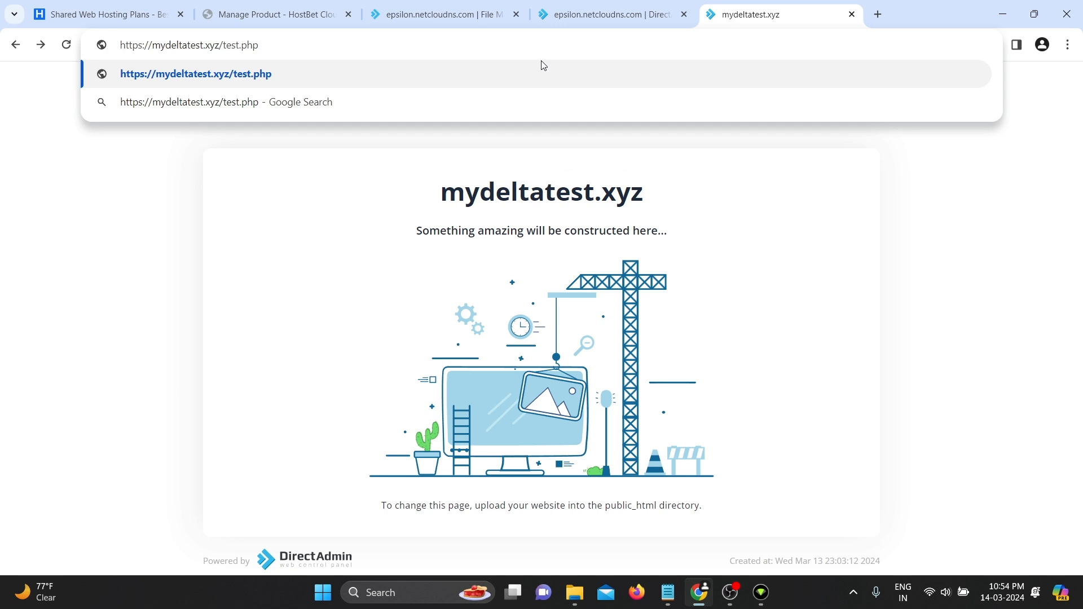
key(Return)
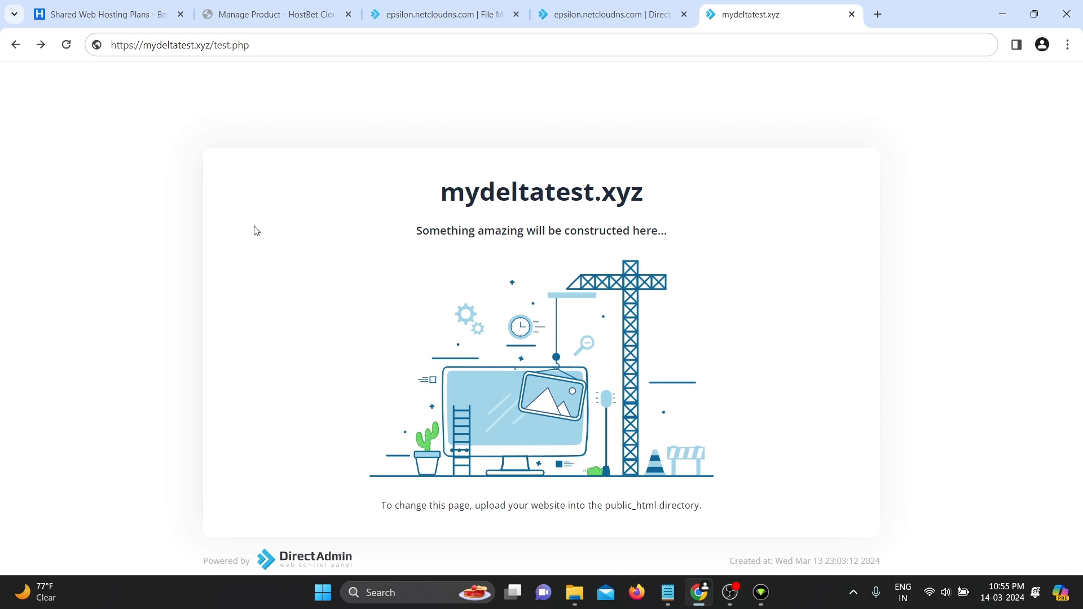
click(468, 13)
- Open the Upload Files window in public_html and pick hello.zip from the File Manager Test folder
click(567, 16)
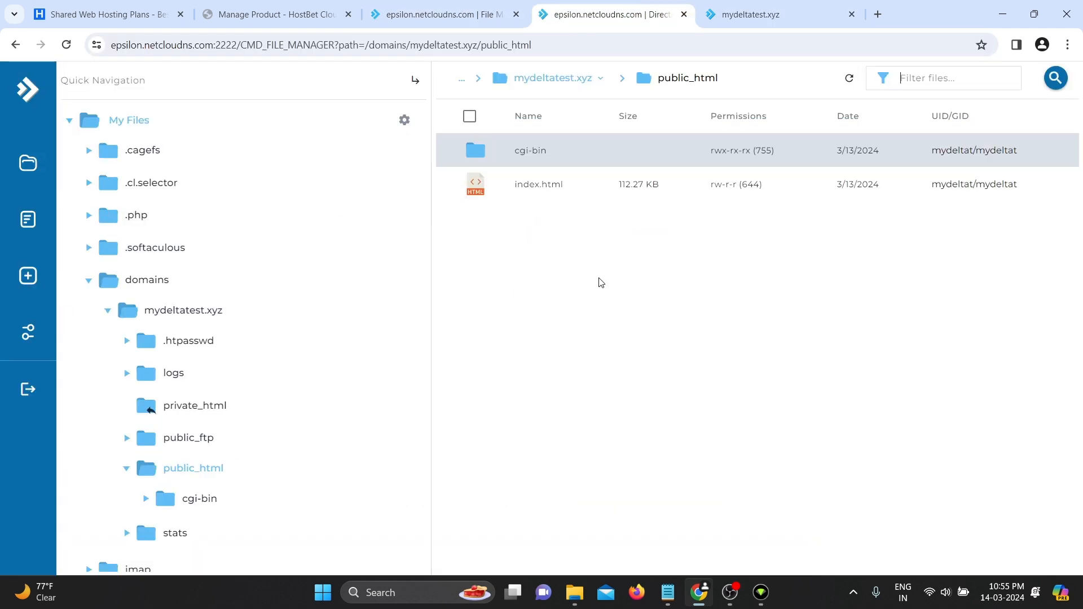
click(27, 289)
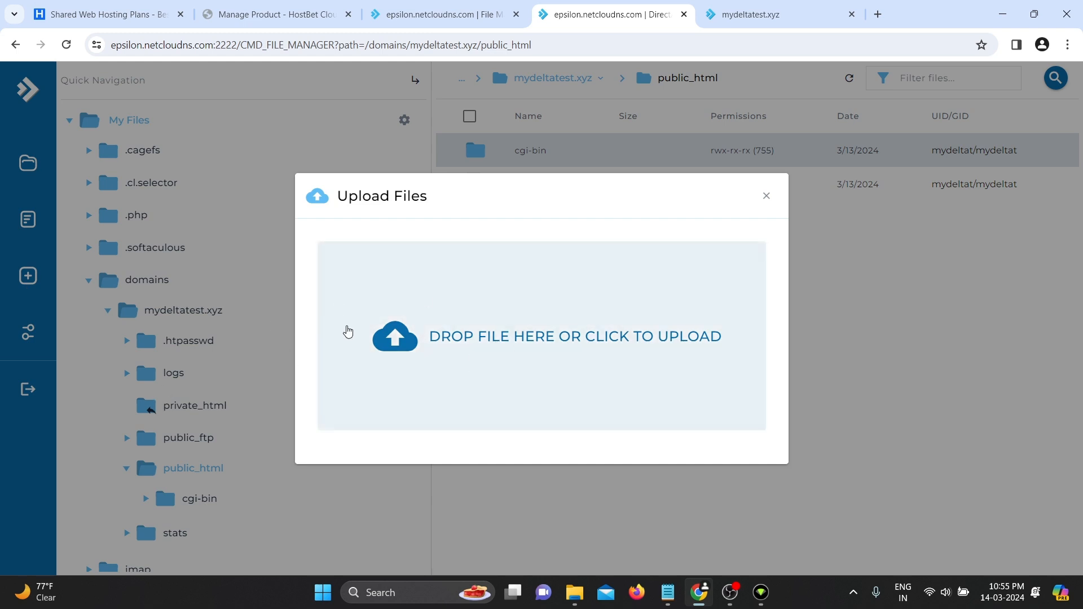
click(473, 358)
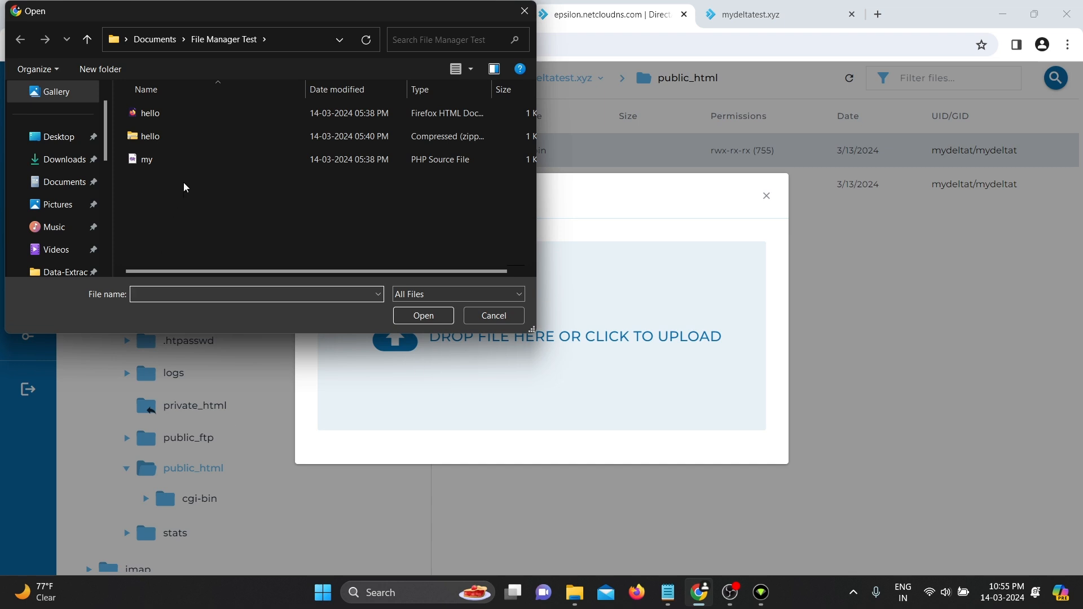
click(192, 134)
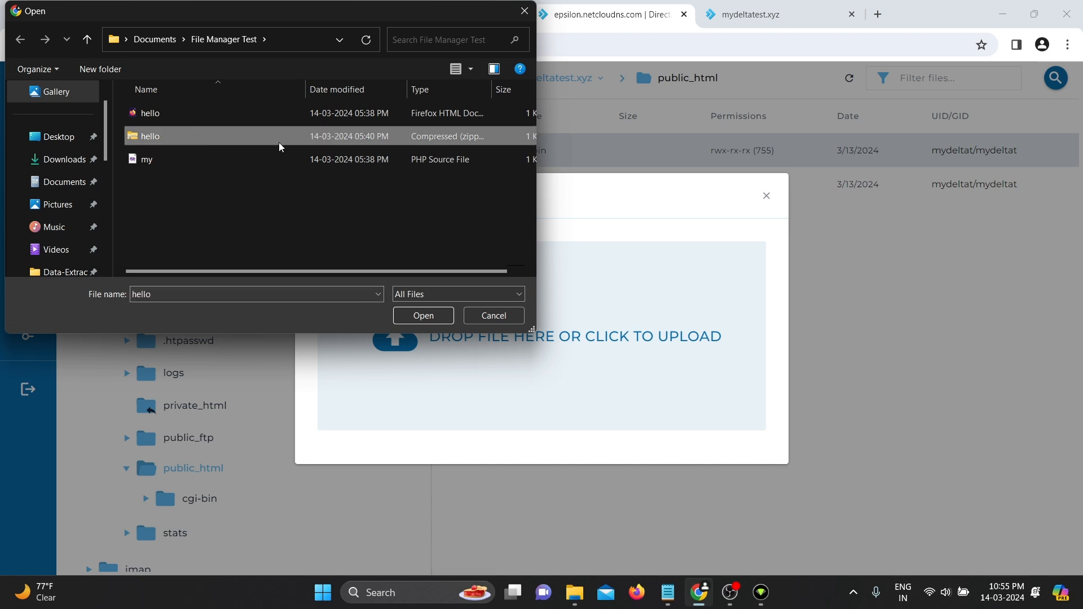
click(181, 161)
click(191, 136)
click(423, 319)
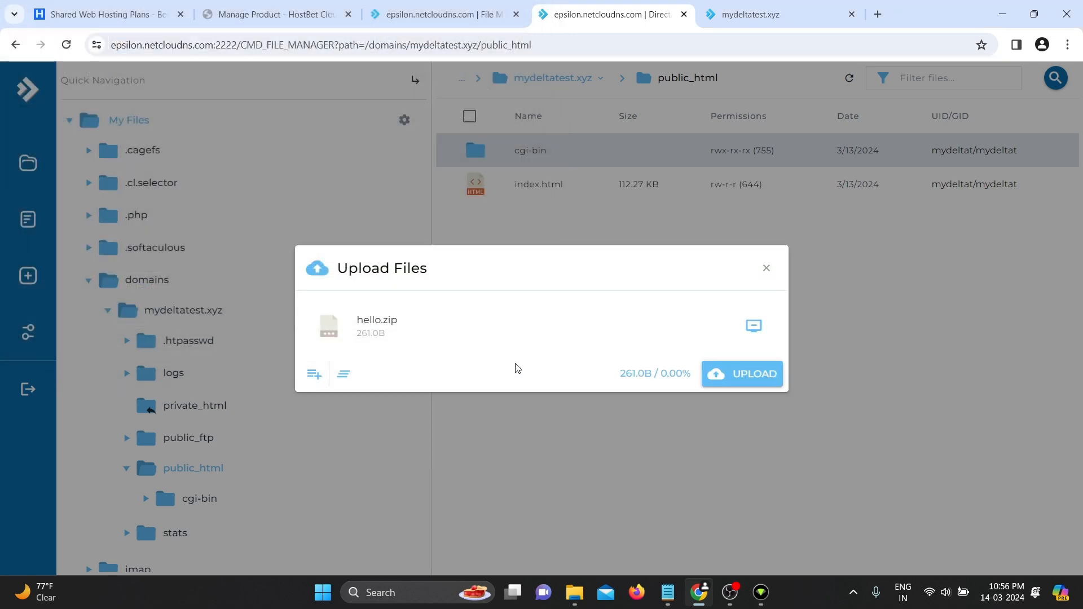
- Upload hello.zip (261 B) to 100% and close the Upload Files window
click(743, 374)
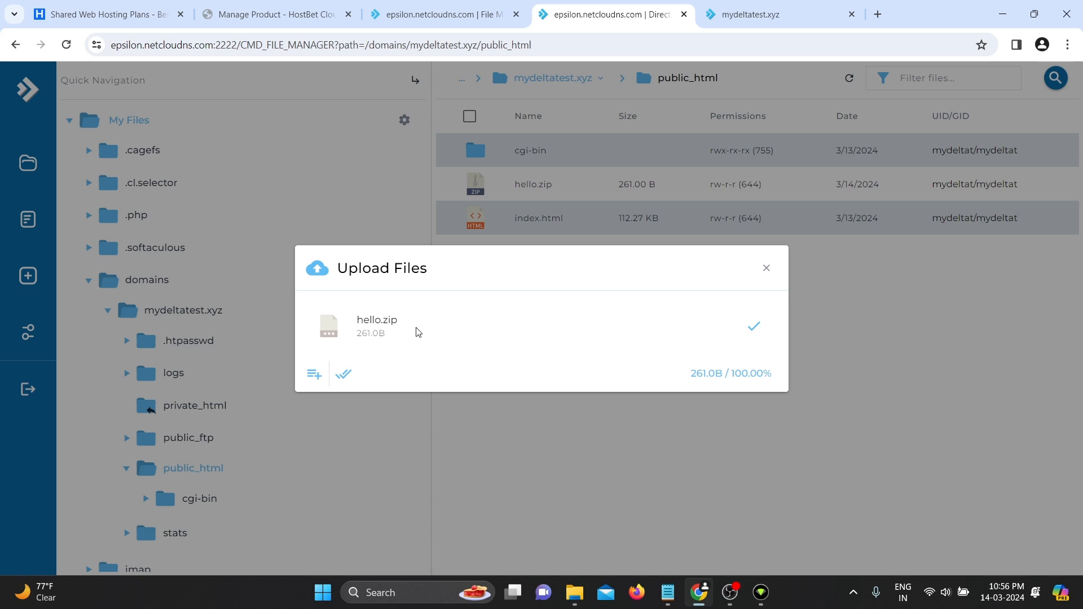
click(768, 275)
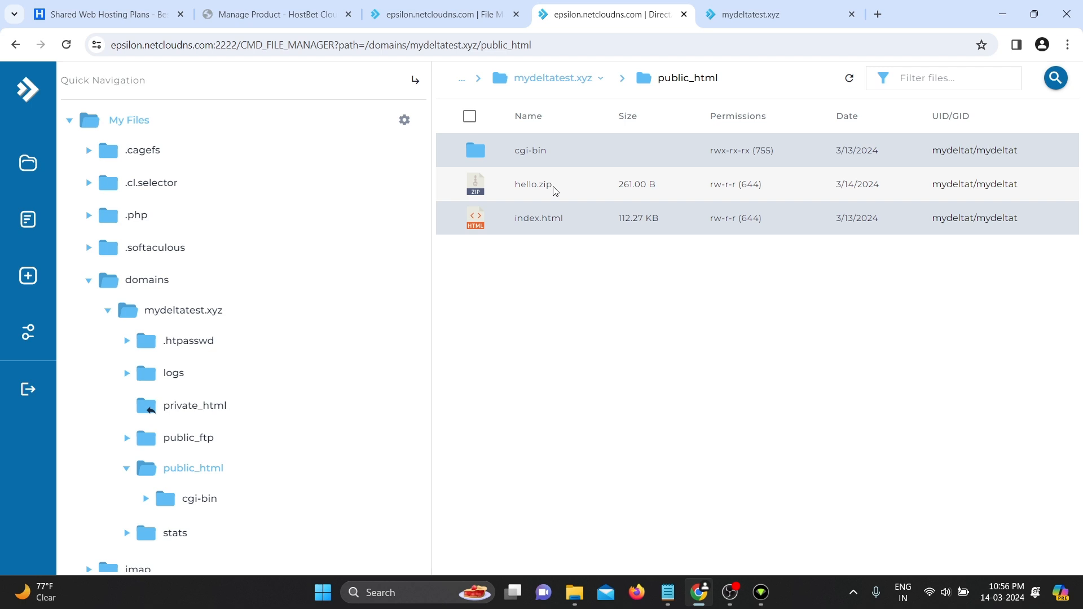
- Extract hello.zip into /domains/mydeltatest.xyz/public_html
click(534, 185)
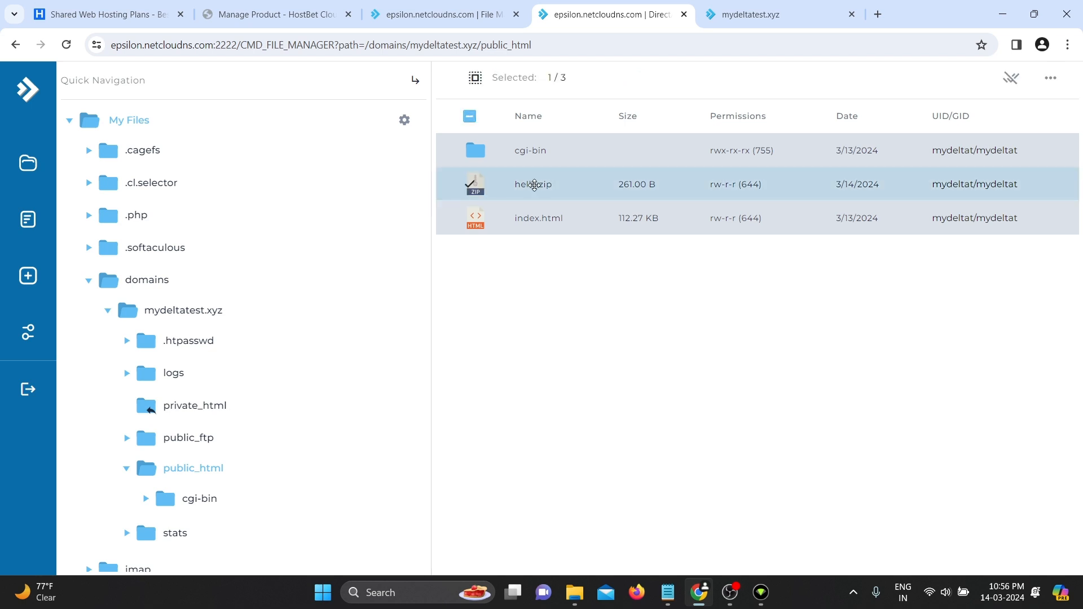
right_click(534, 185)
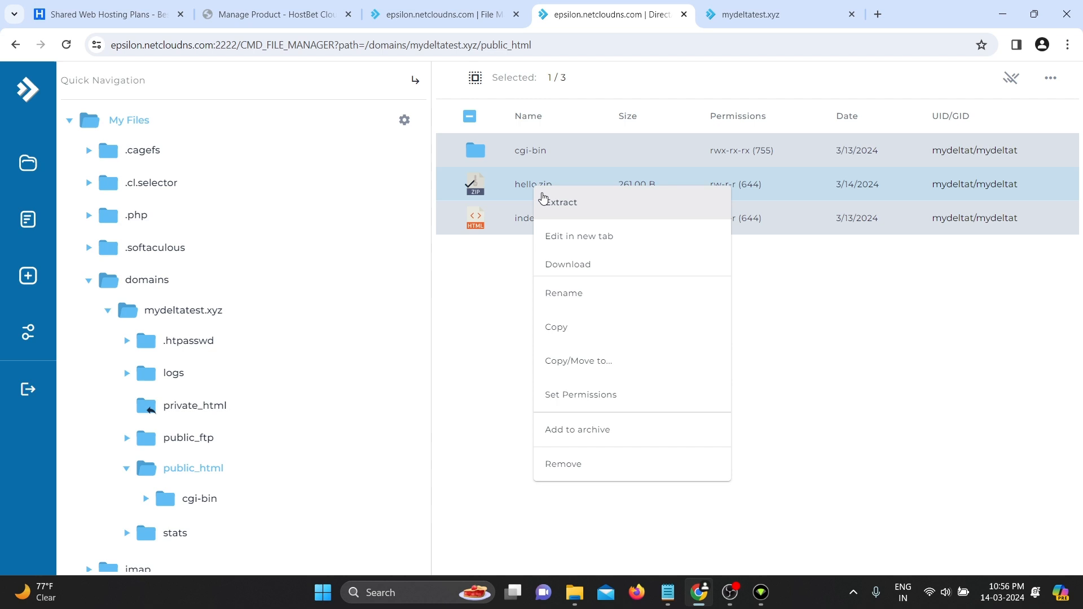
click(574, 210)
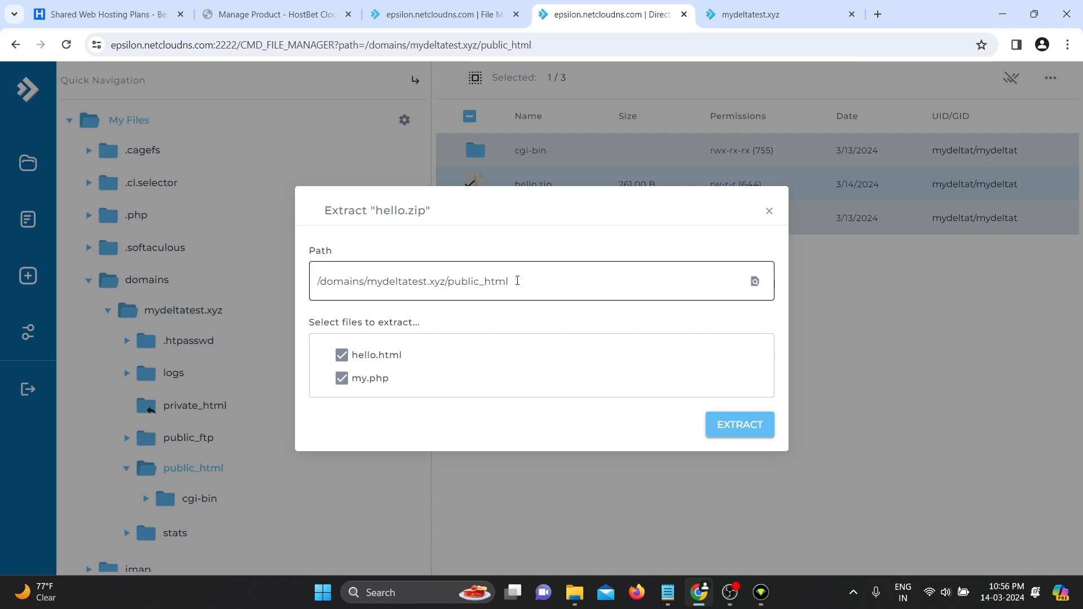
drag(518, 280, 291, 279)
click(562, 248)
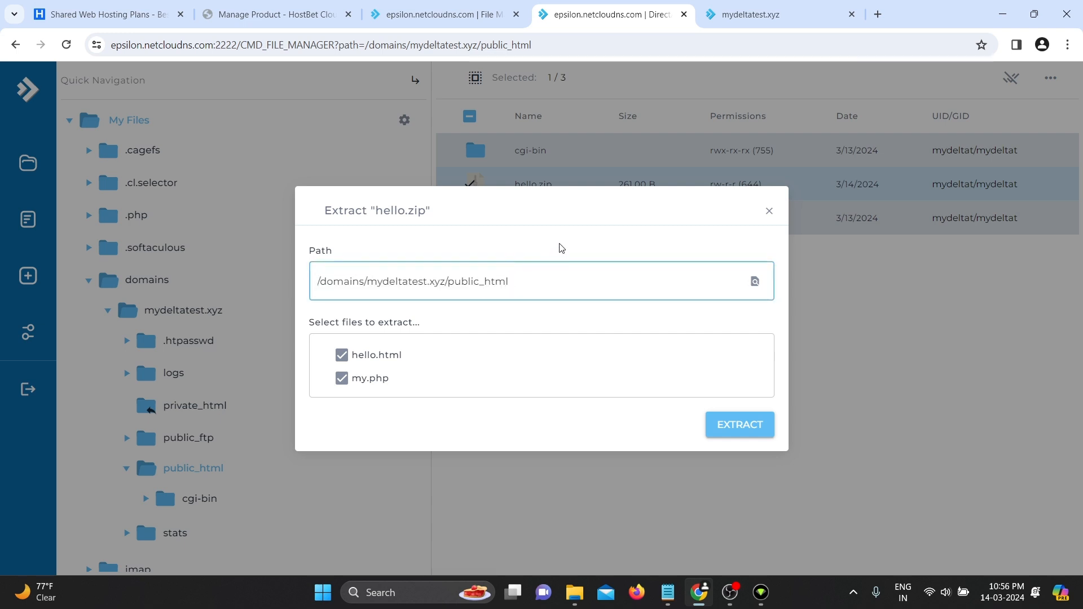
key(ctrl+a)
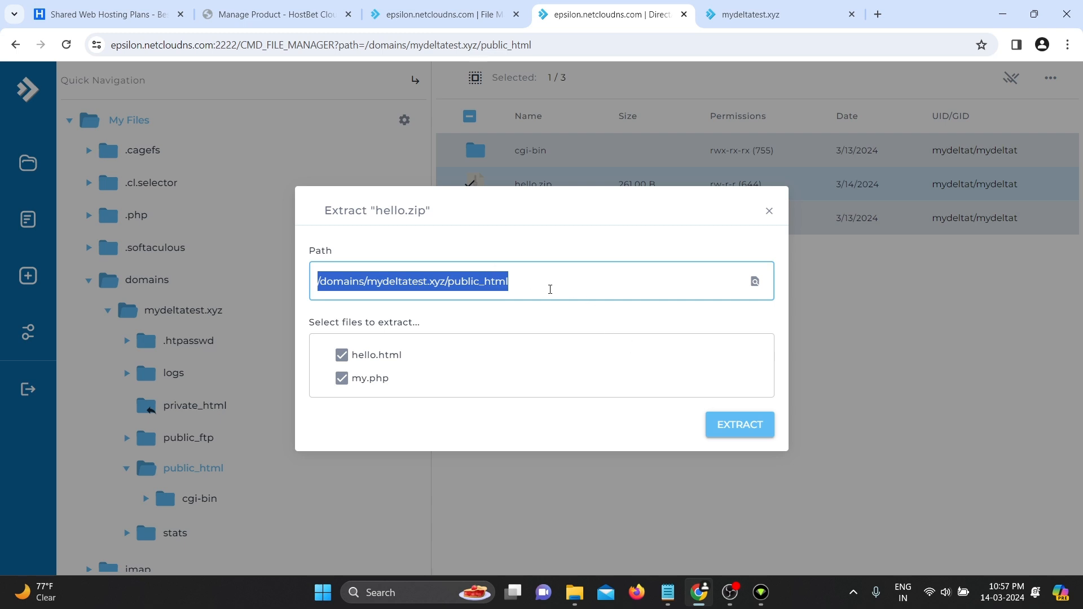
click(550, 289)
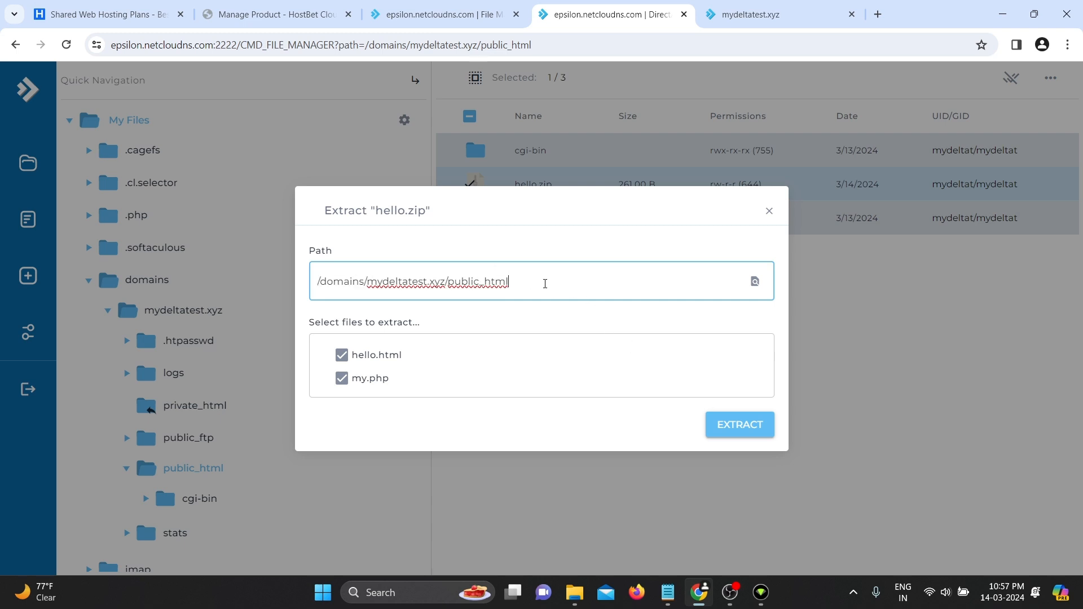
click(721, 423)
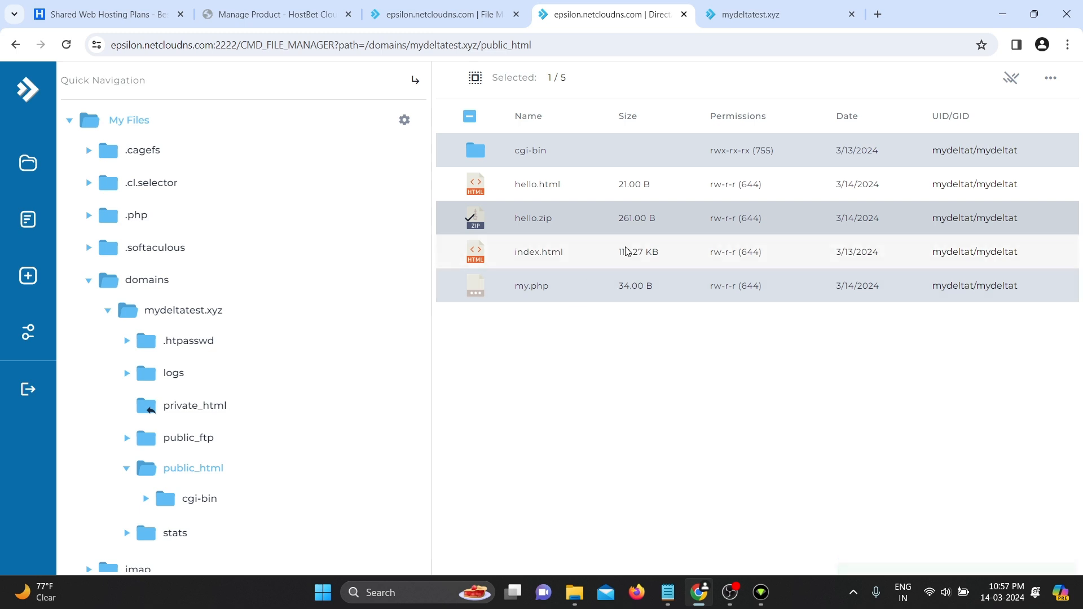
- Select the extracted my.php and hello.html files, then switch to the site tab
click(560, 295)
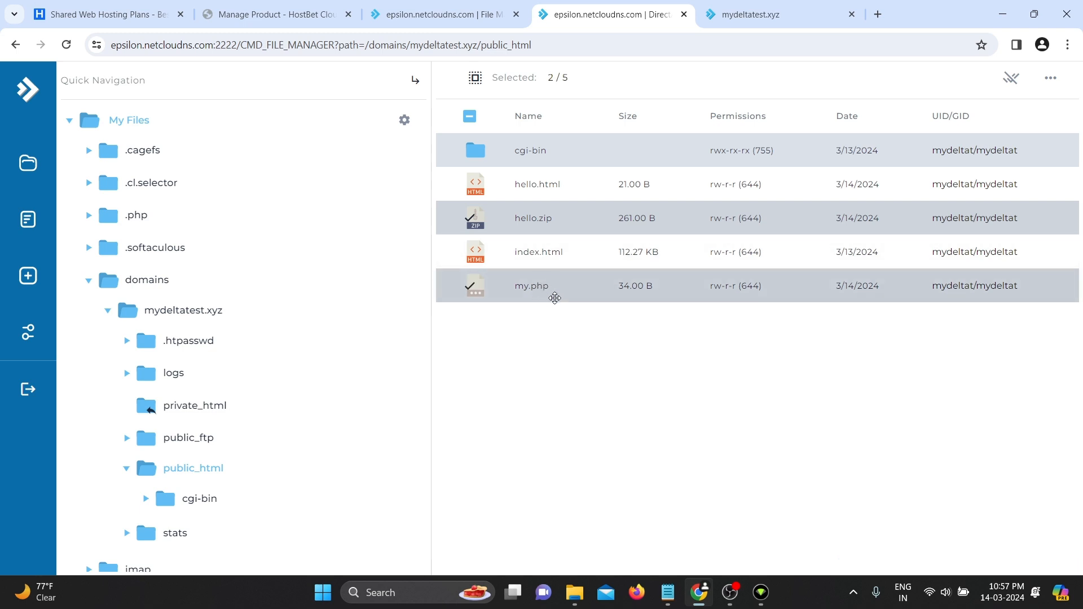
click(563, 195)
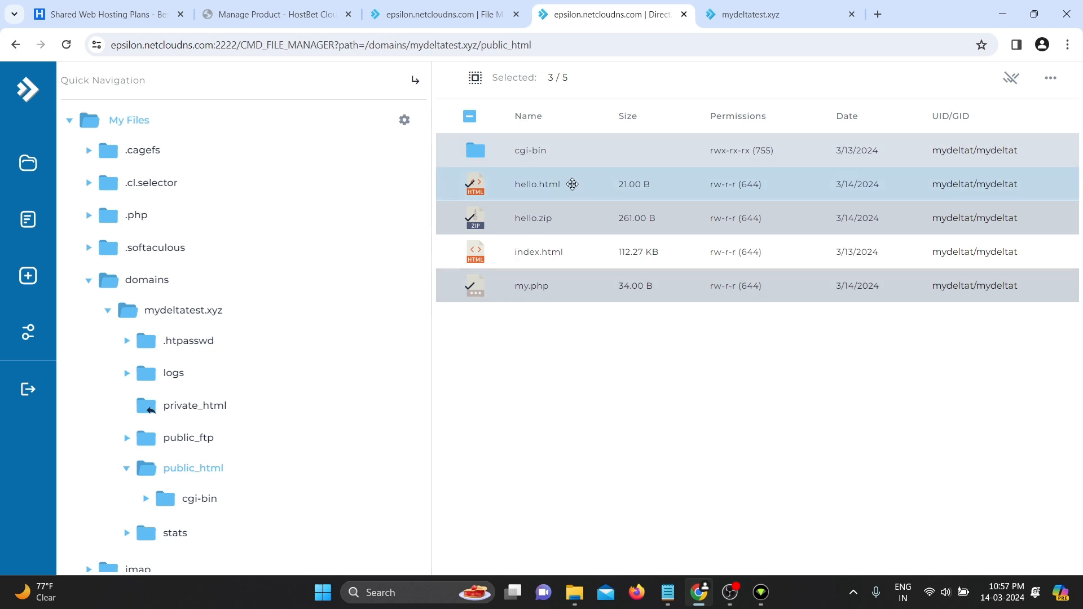
click(785, 6)
click(358, 43)
key(BackSpace)
key(BackSpace)
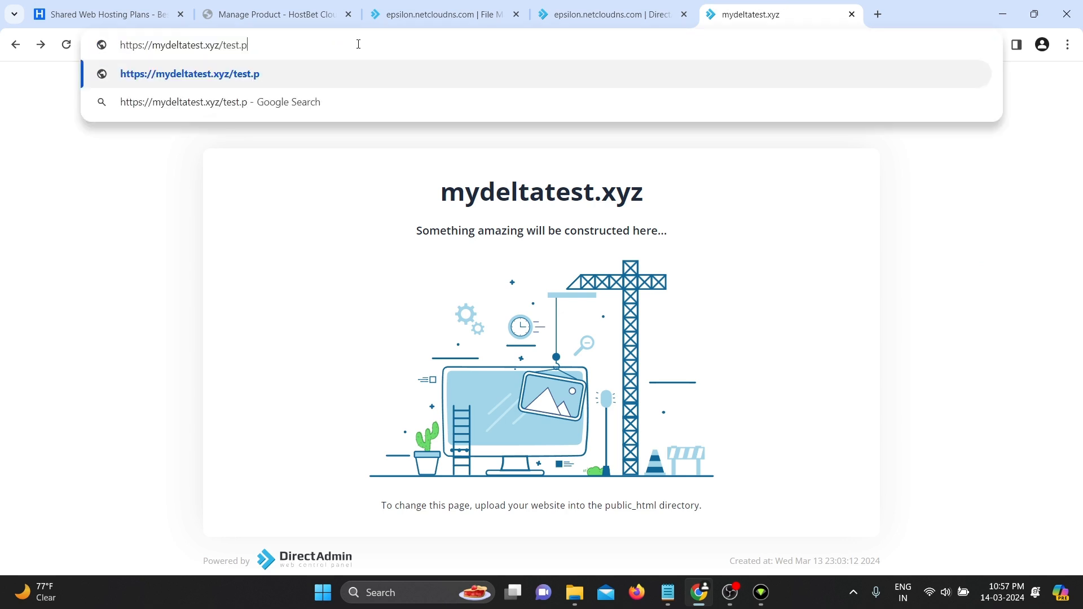
key(BackSpace)
key(BackSpace)
key(BackSpace)
key(BackSpace)
key(BackSpace)
key(BackSpace)
text(hello.html)
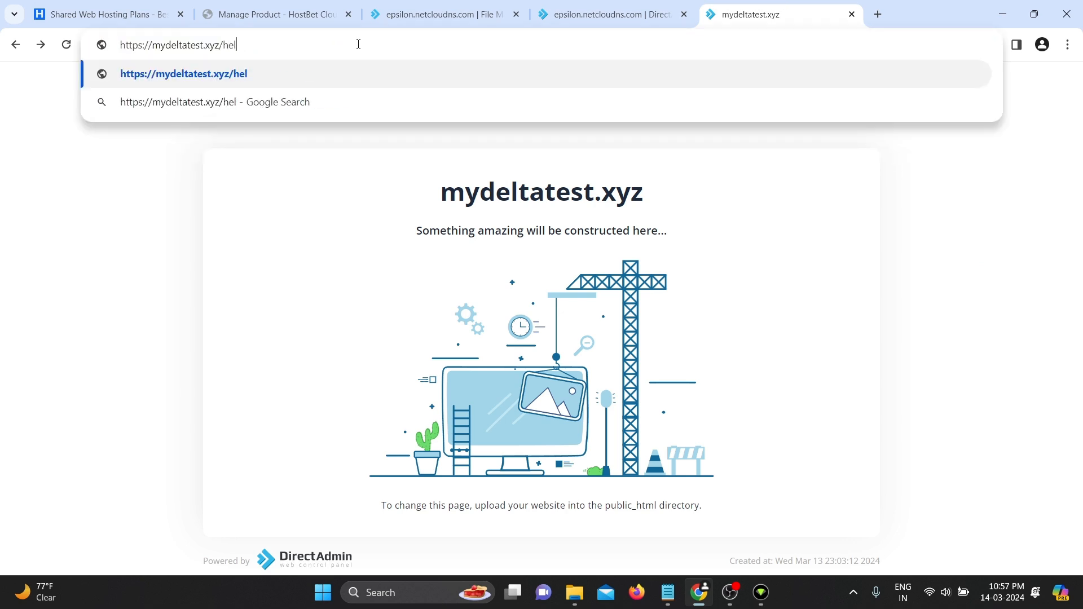
key(Return)
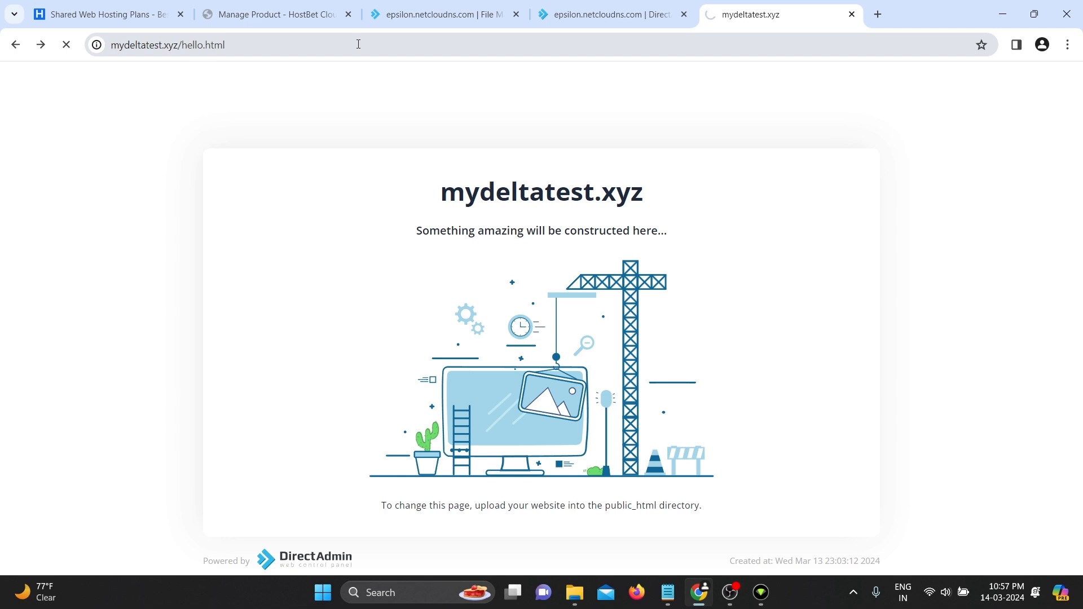
key(ctrl+a)
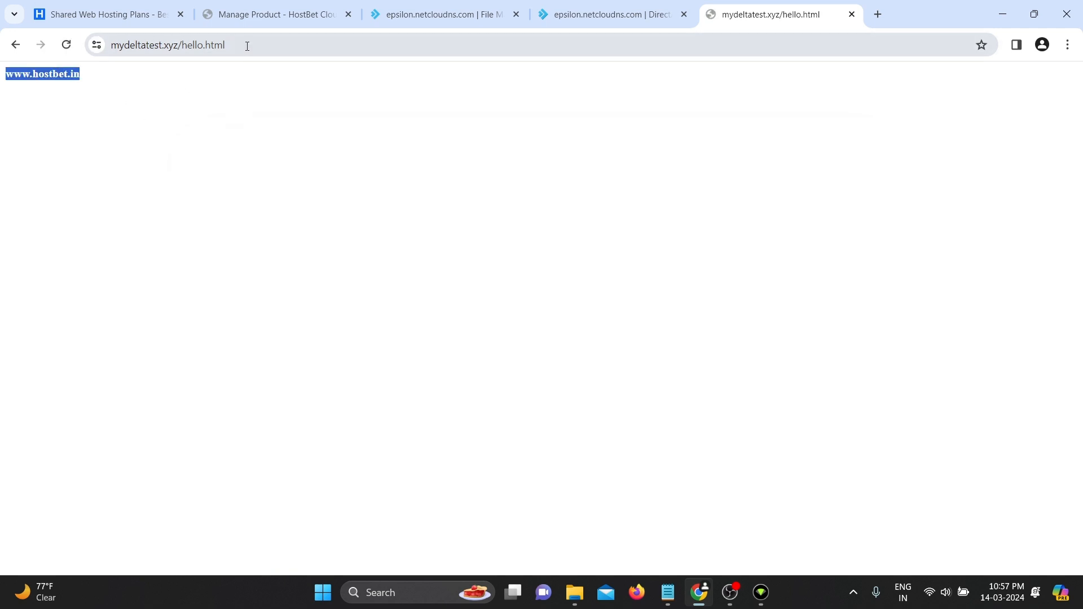
- Load mydeltatest.xyz/my.php, confirm 'Hello World', then return to the File Manager
drag(244, 45, 182, 61)
text(my.php)
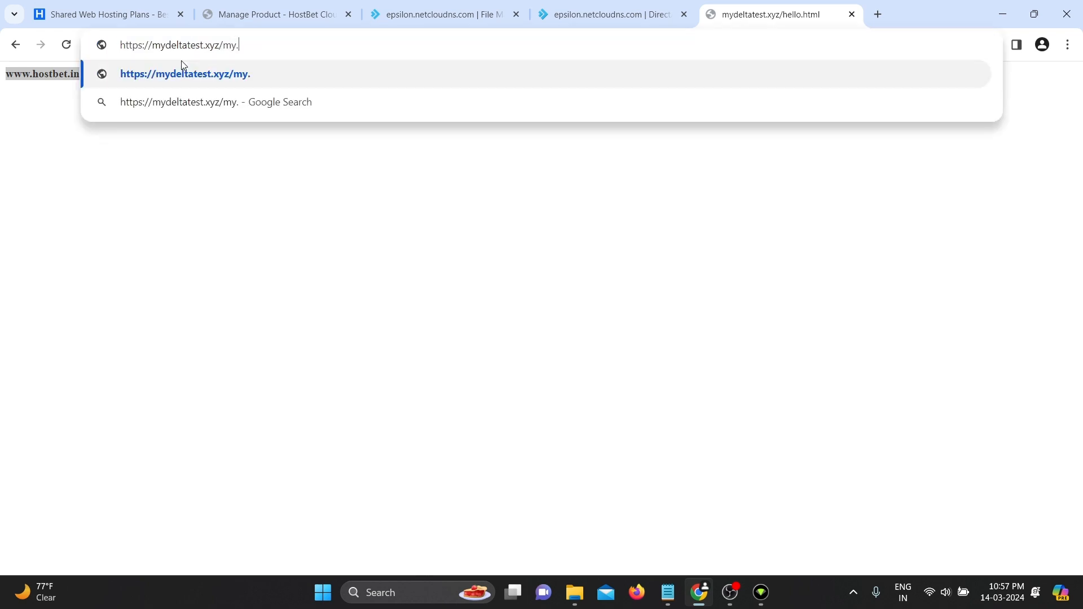
key(Return)
key(ctrl+a)
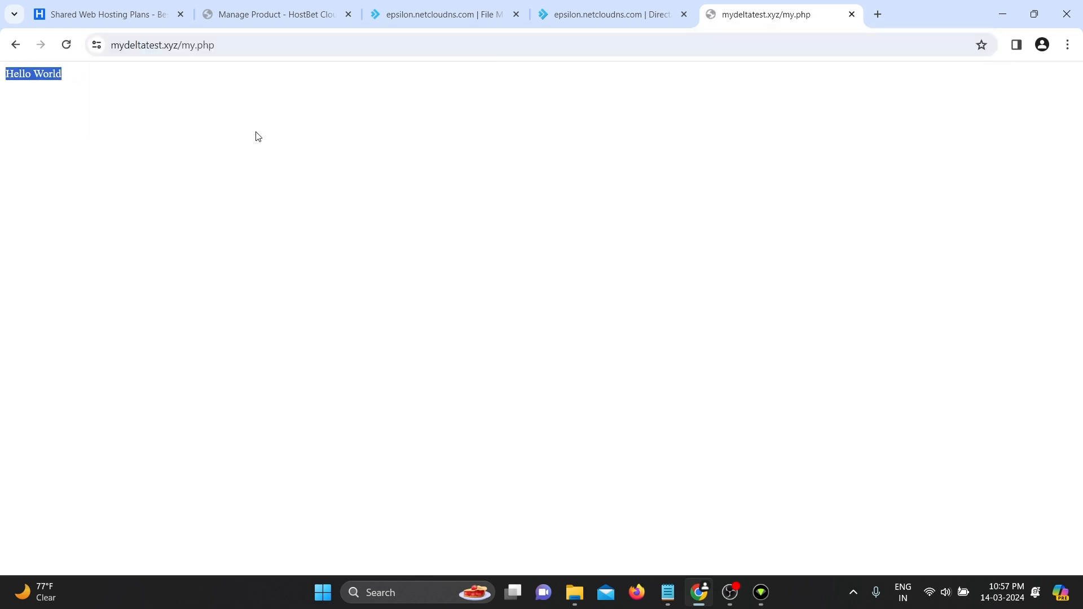
click(283, 144)
click(624, 16)
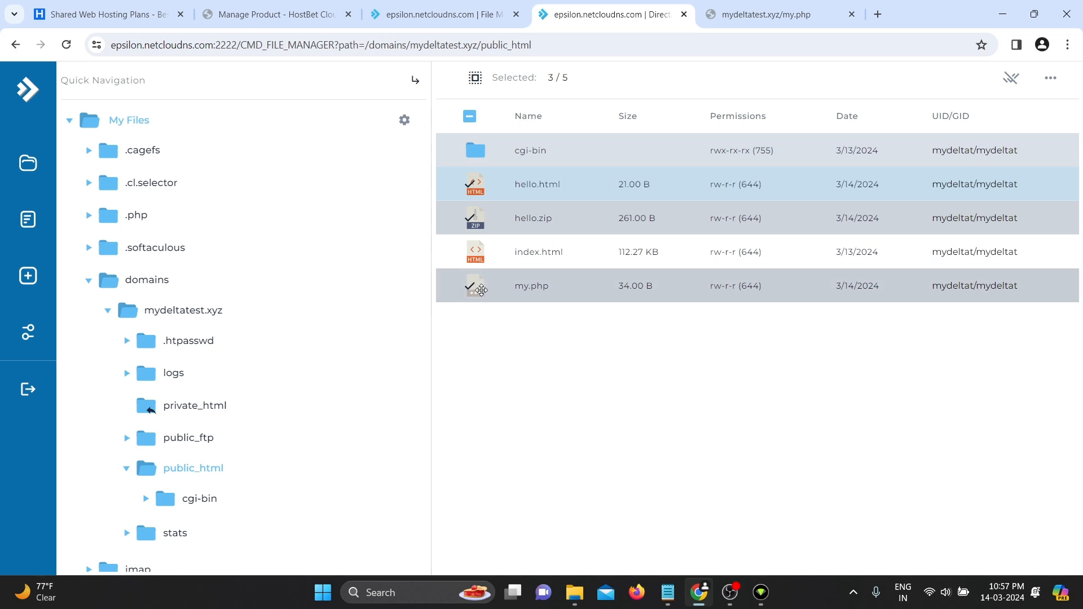
- Permanently remove my.php from public_html with the To Trash option switched off
click(476, 79)
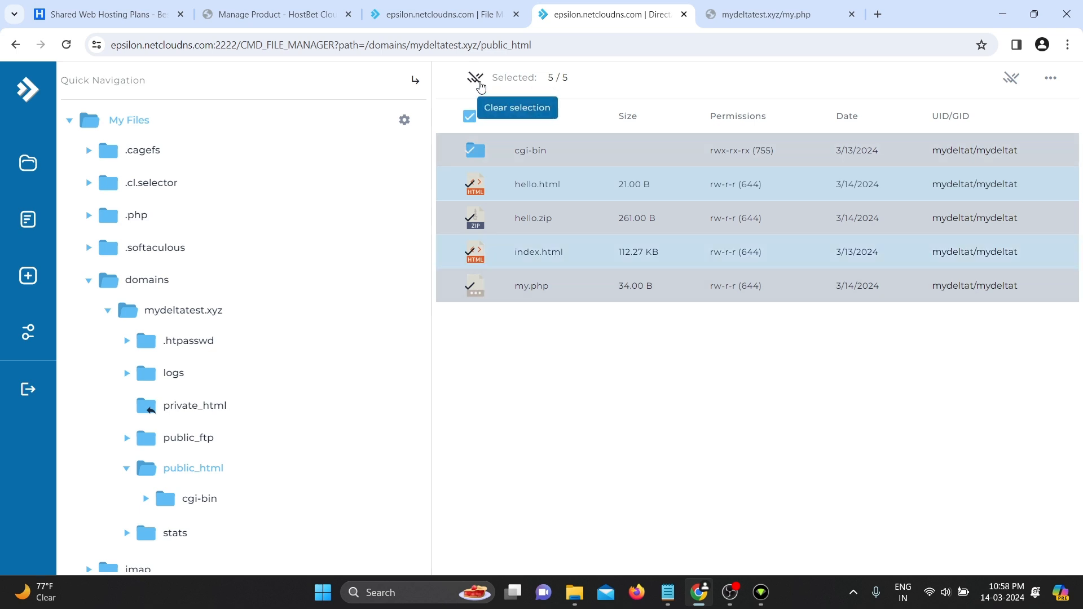
click(475, 79)
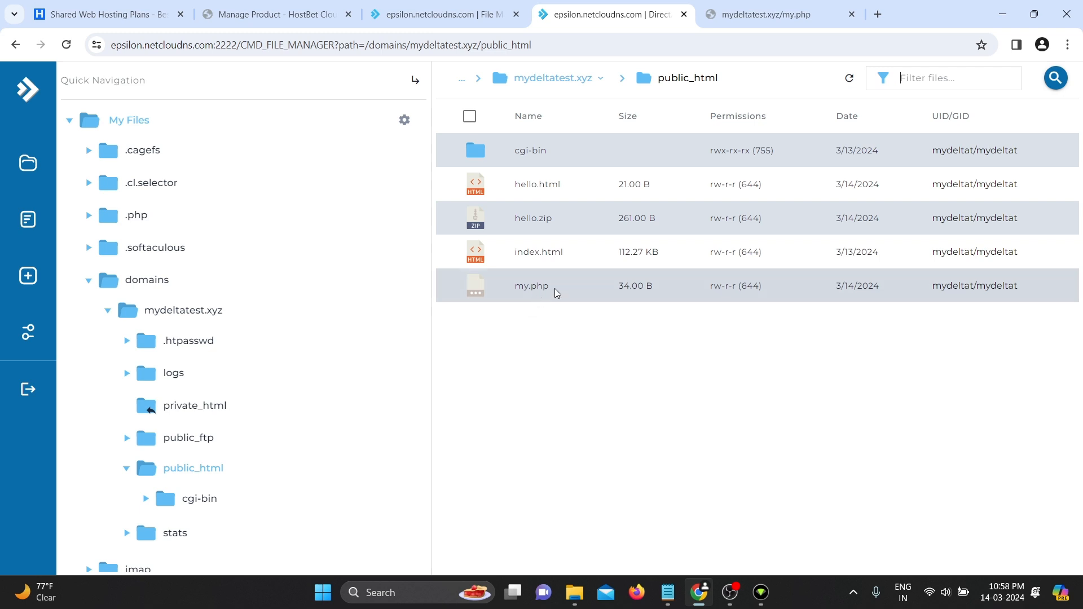
click(542, 295)
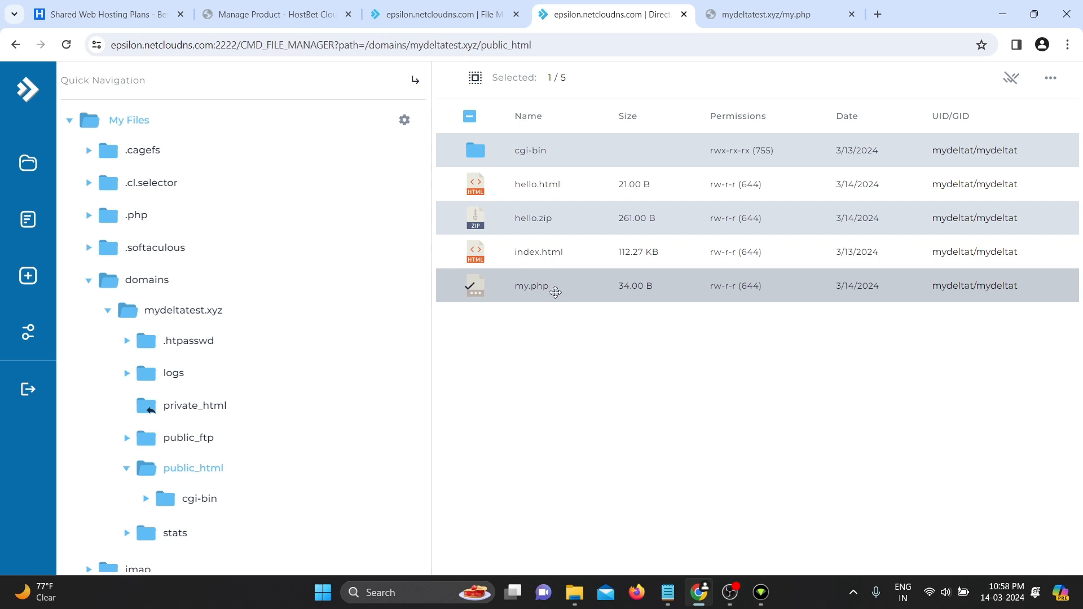
right_click(556, 292)
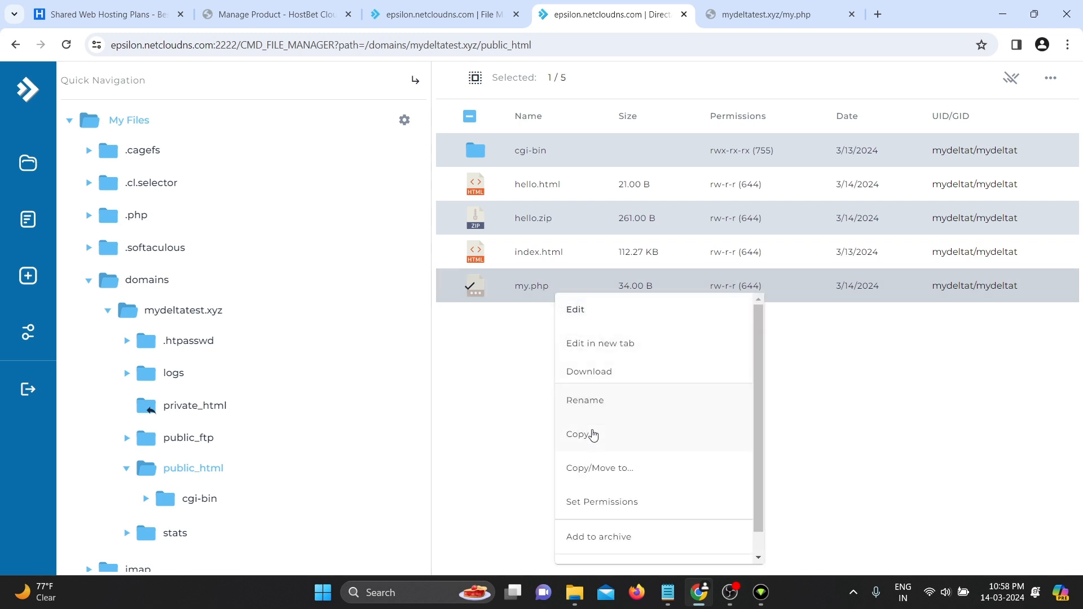
scroll(592, 452, down, 1)
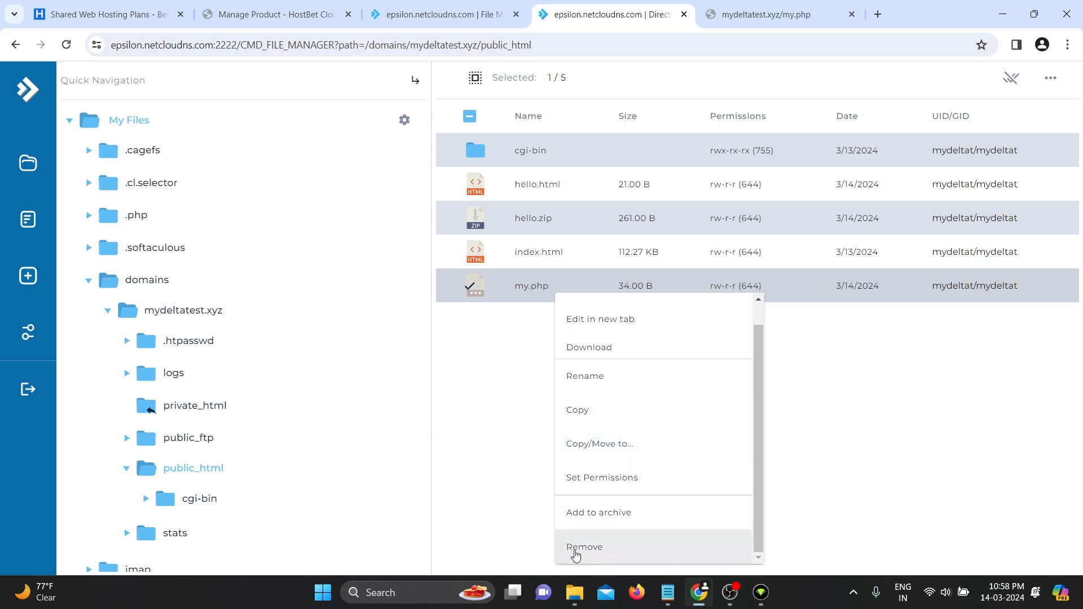
click(585, 550)
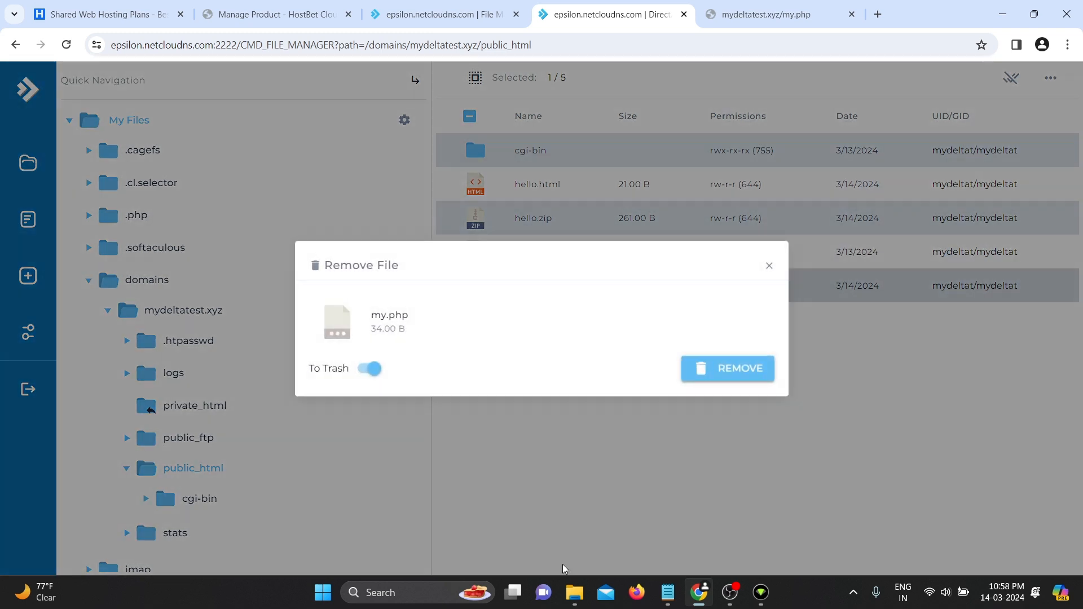
click(371, 371)
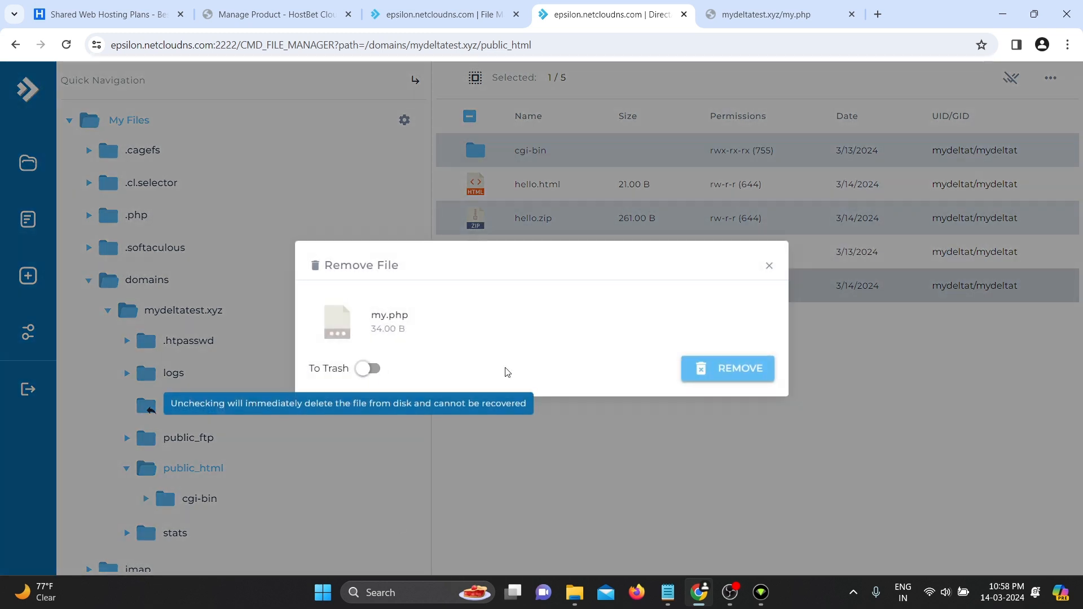
click(760, 369)
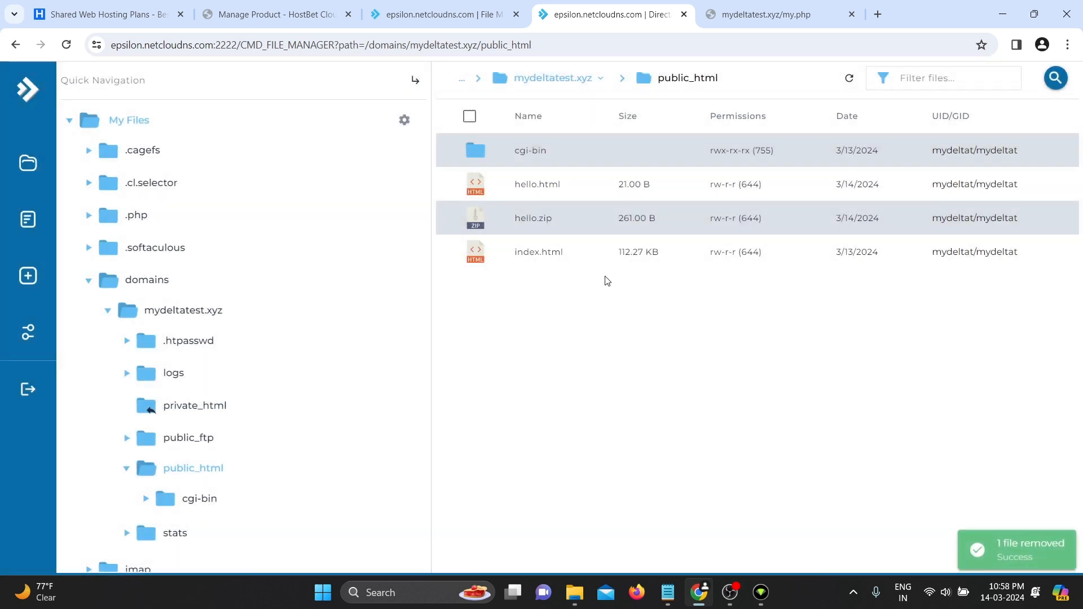
- Reload the my.php page to confirm it is gone, then return to hello.html
click(775, 13)
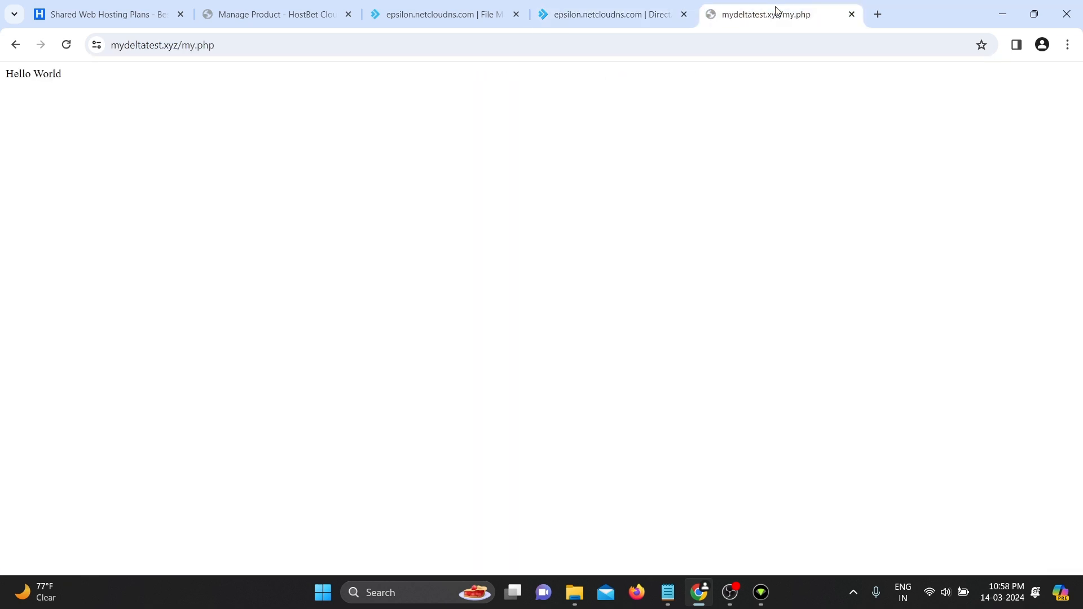
key(F5)
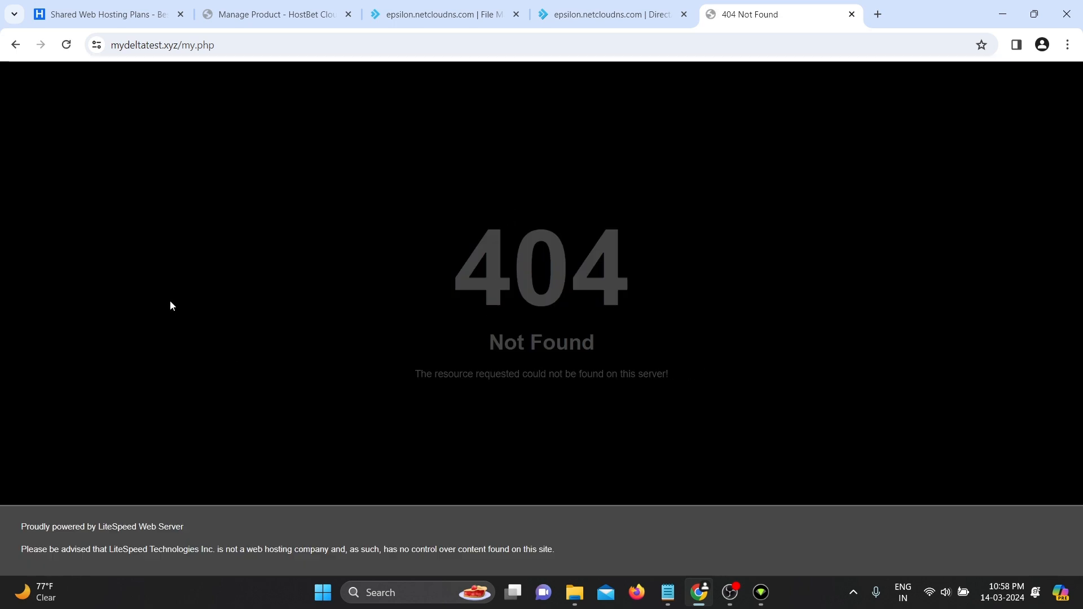
click(14, 44)
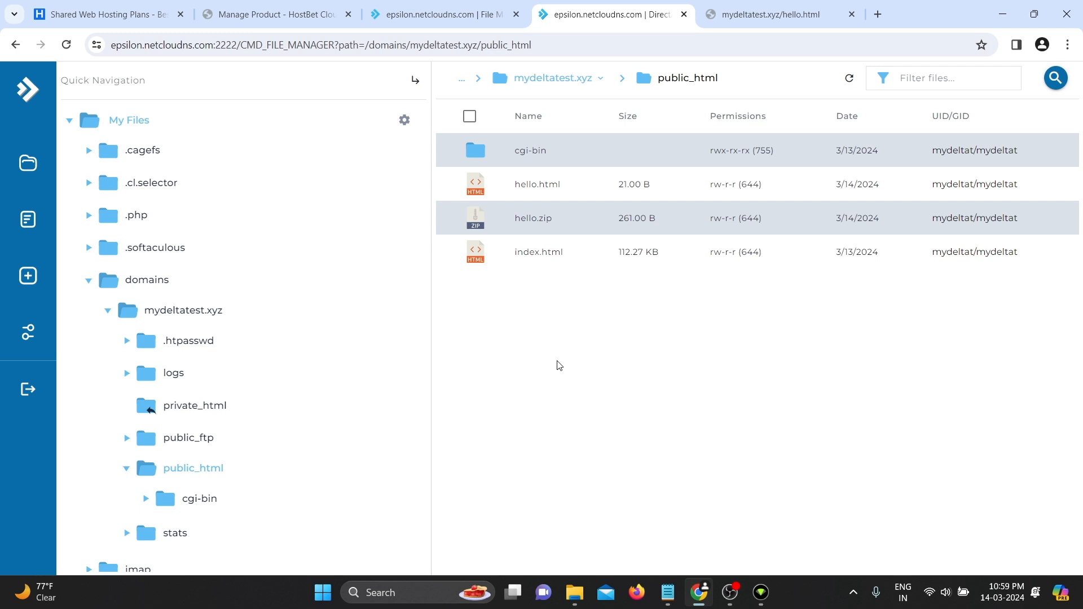
- Remove index.html from public_html with To Trash switched off
click(537, 263)
right_click(537, 264)
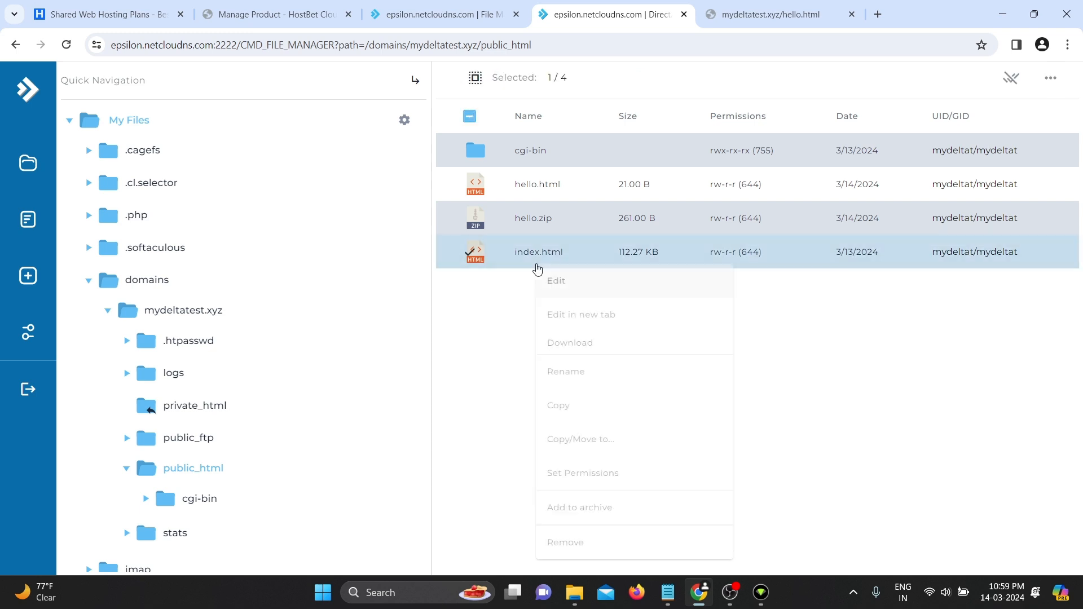
click(568, 542)
click(370, 369)
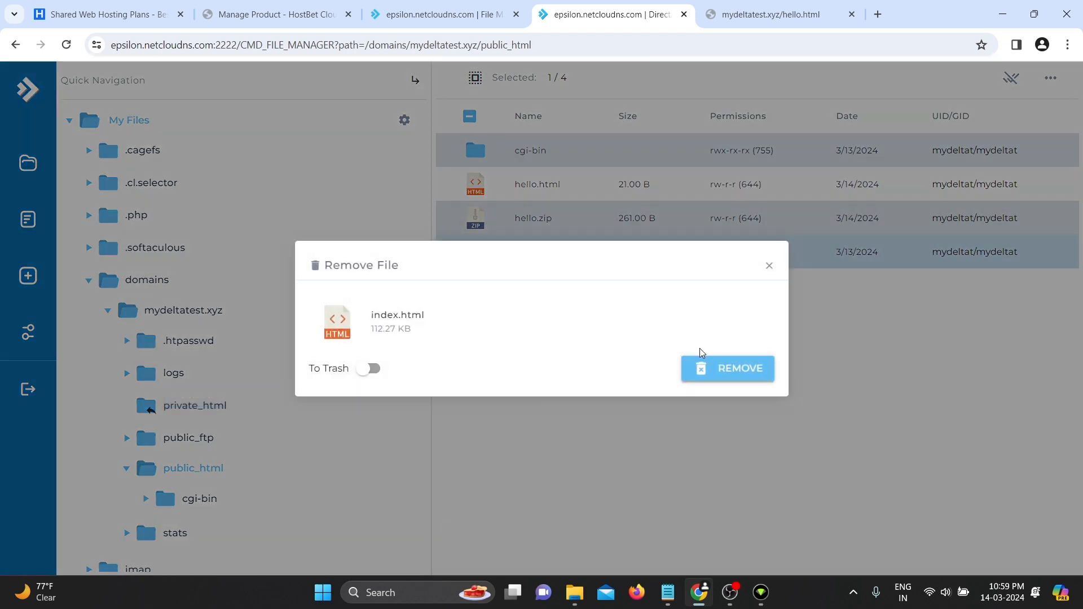
click(705, 367)
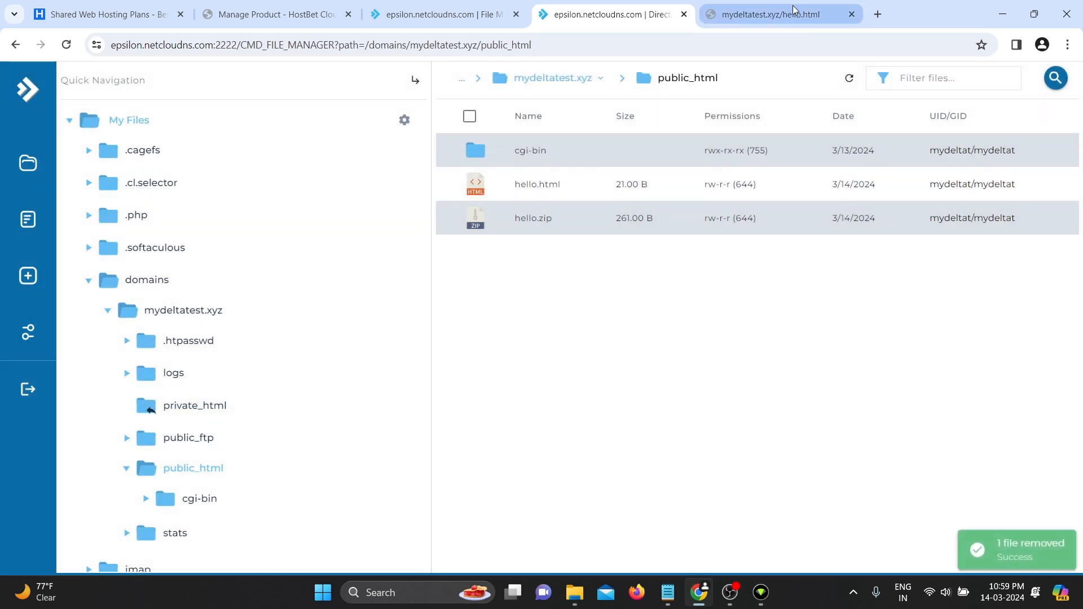
click(795, 9)
- Strip hello.html from the address and reload mydeltatest.xyz to see 403 Forbidden
drag(224, 45, 185, 65)
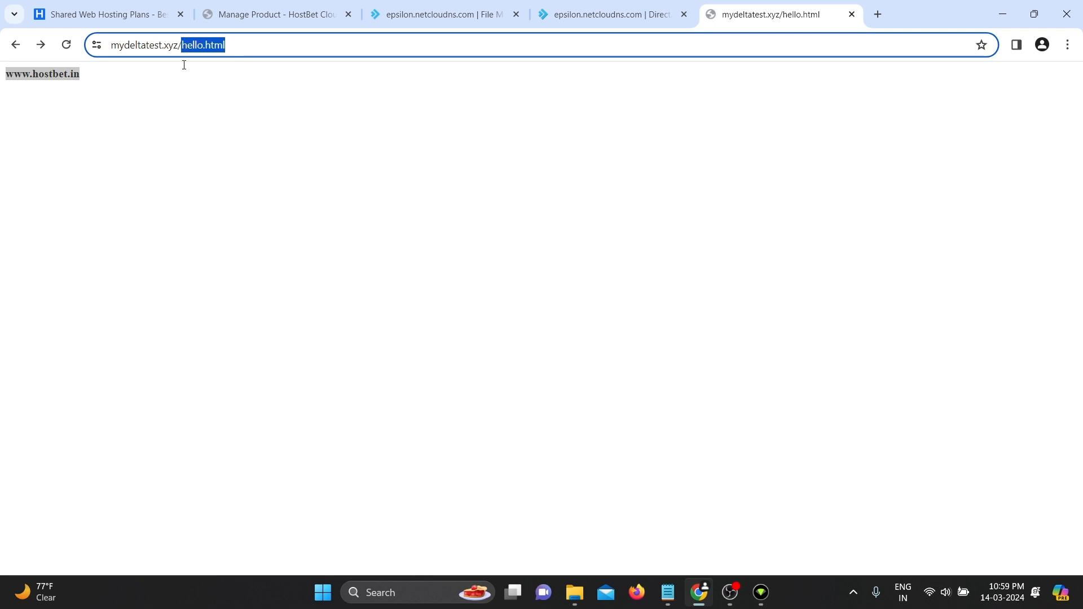
key(BackSpace)
key(Return)
key(F5)
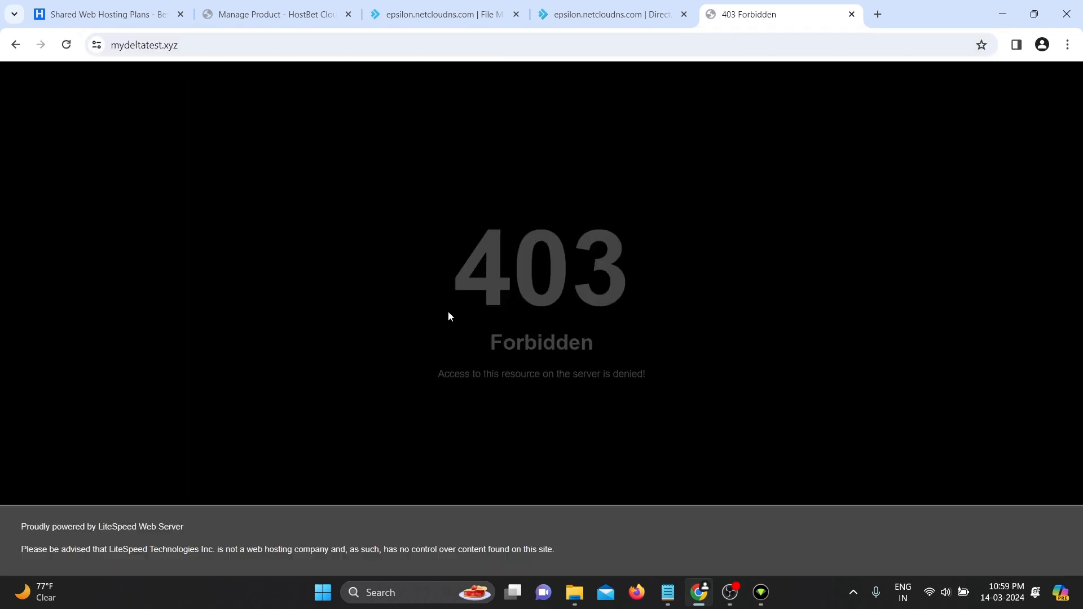
drag(450, 302, 645, 304)
click(627, 366)
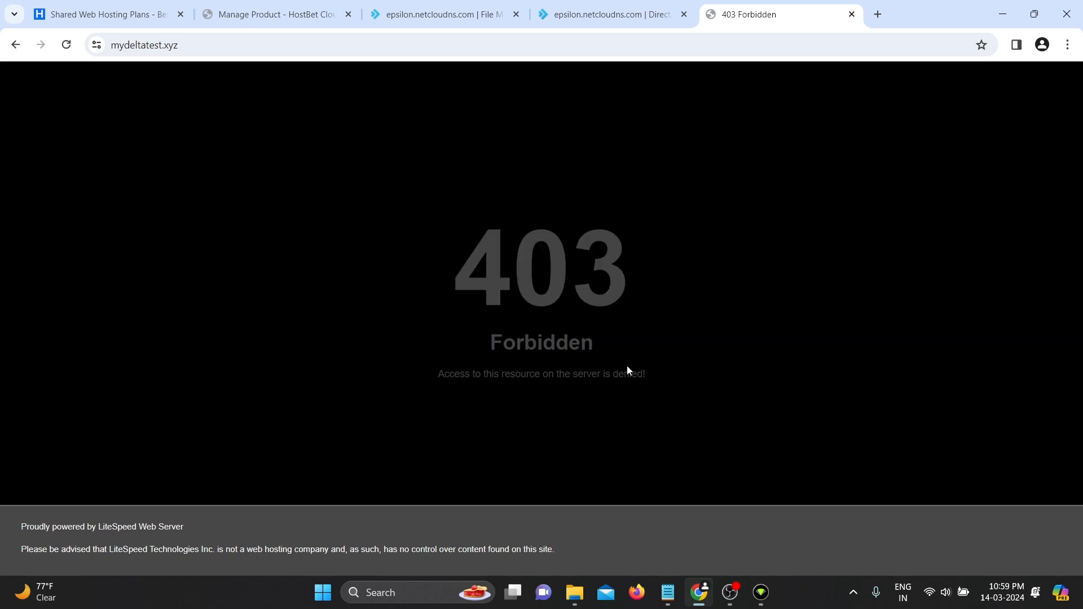
click(588, 14)
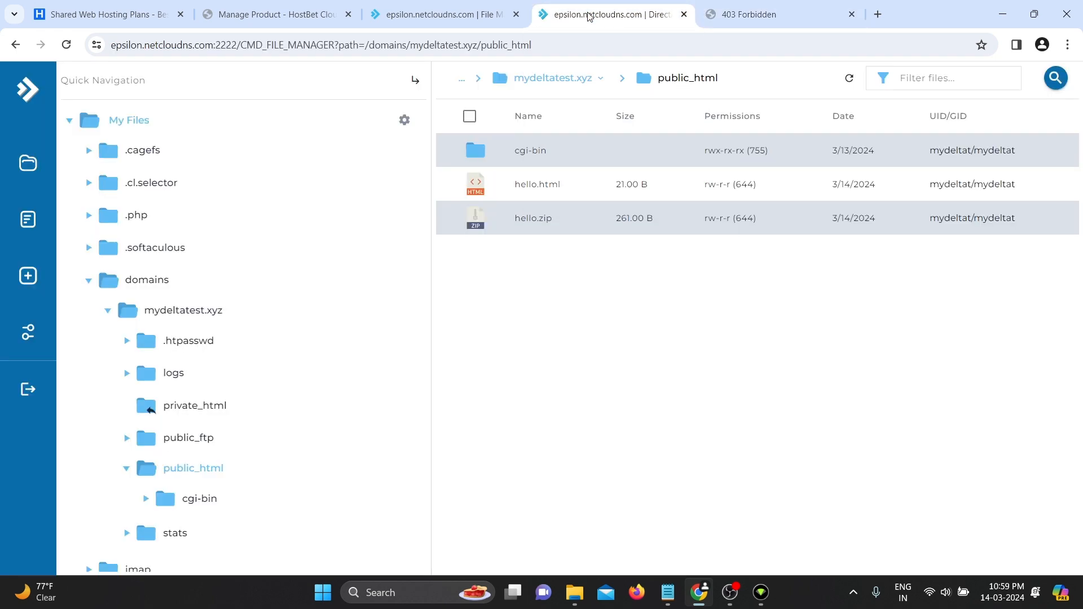
- Create a new empty file named index.php in public_html
right_click(502, 328)
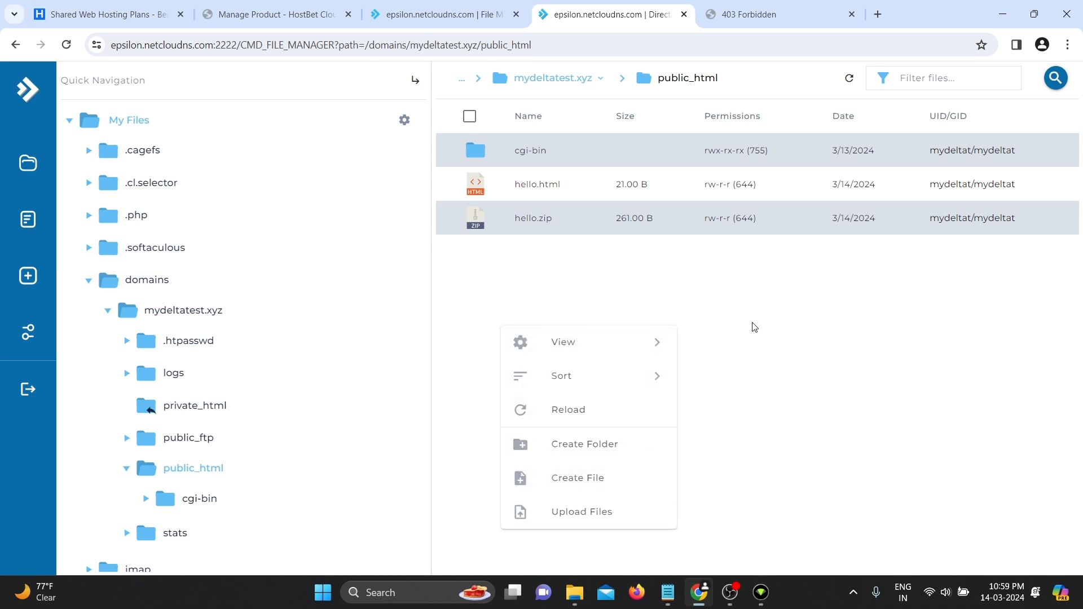
click(603, 307)
right_click(603, 307)
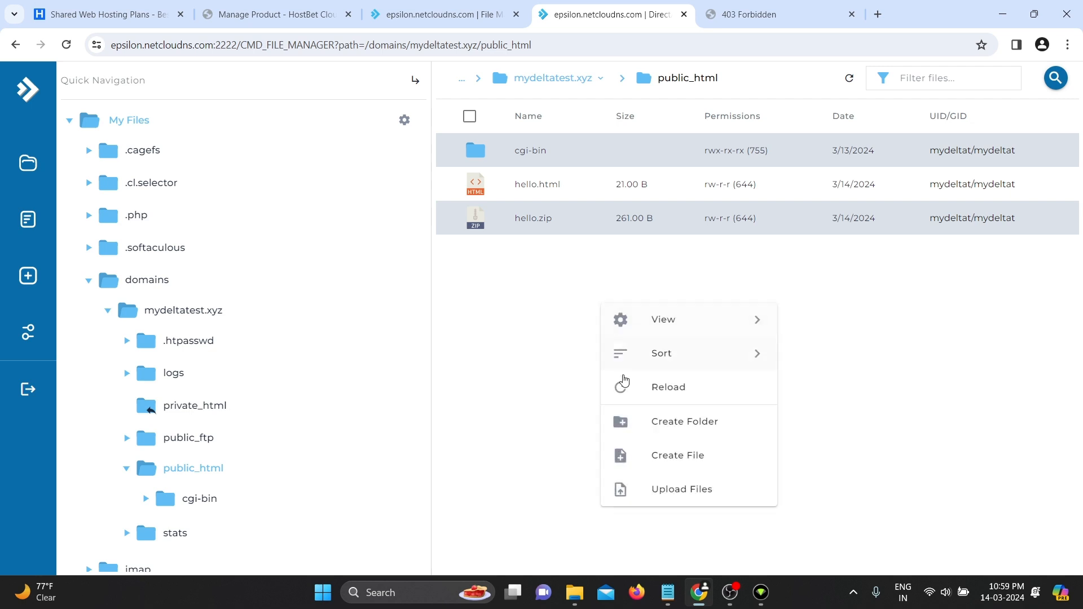
click(730, 465)
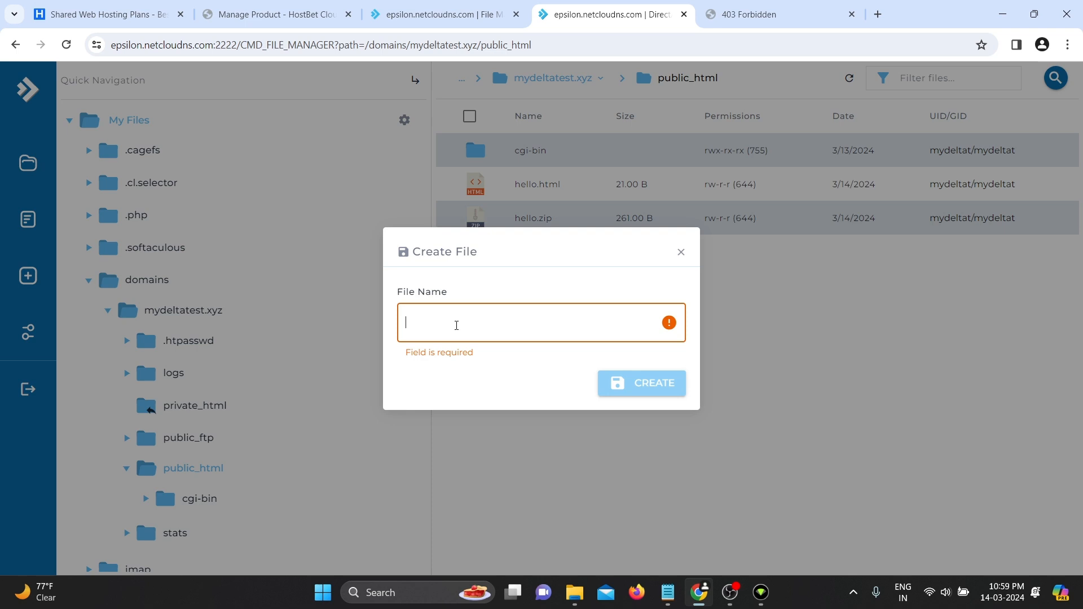
text(in)
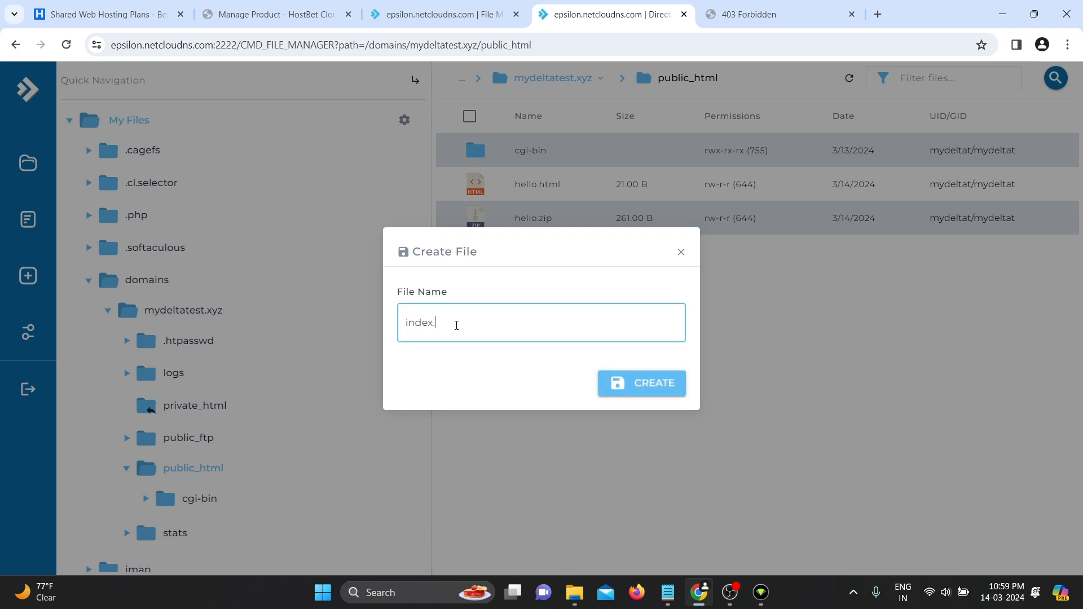
text(dex.php)
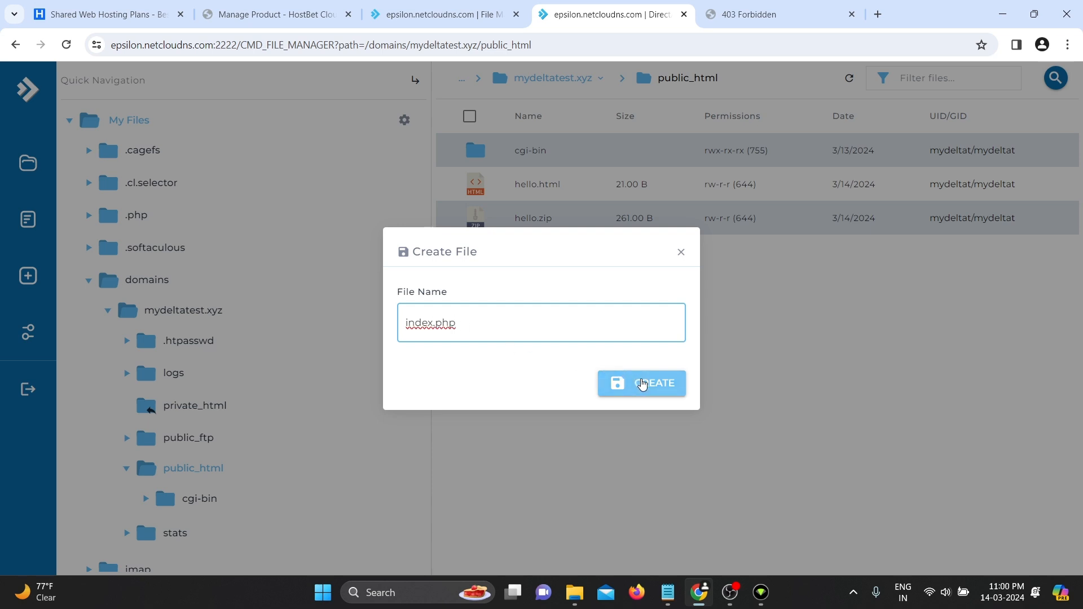
click(642, 383)
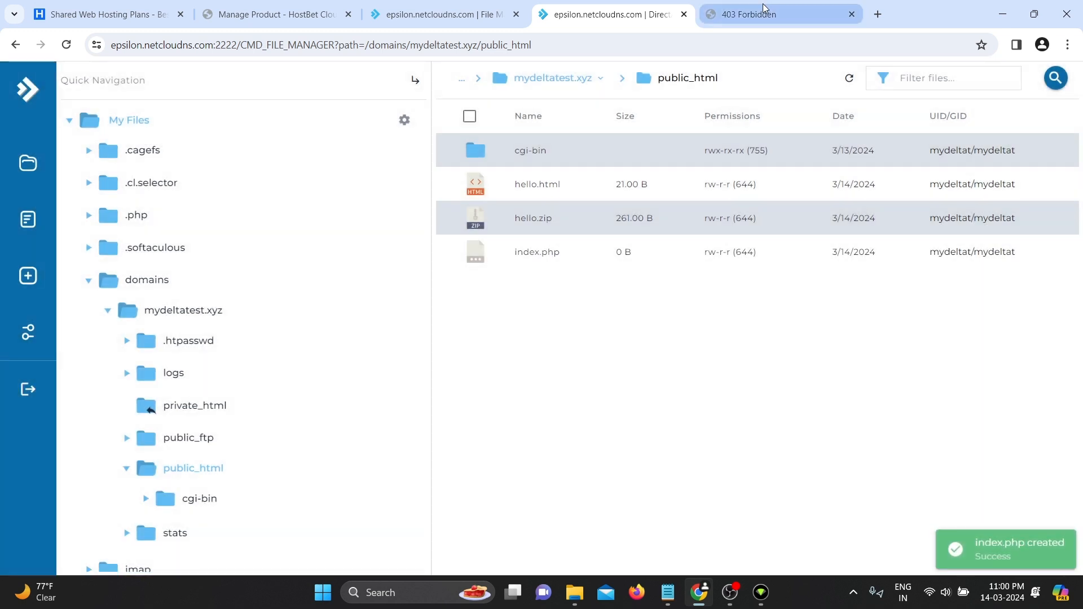
click(763, 11)
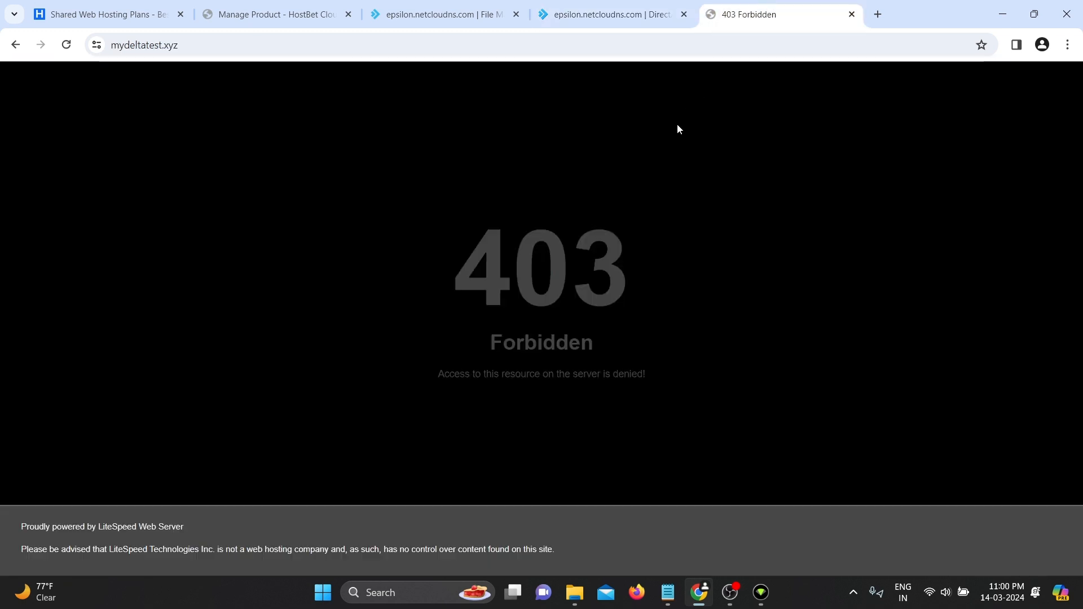
- Reload mydeltatest.xyz to confirm it now shows a blank page instead of 403
key(F5)
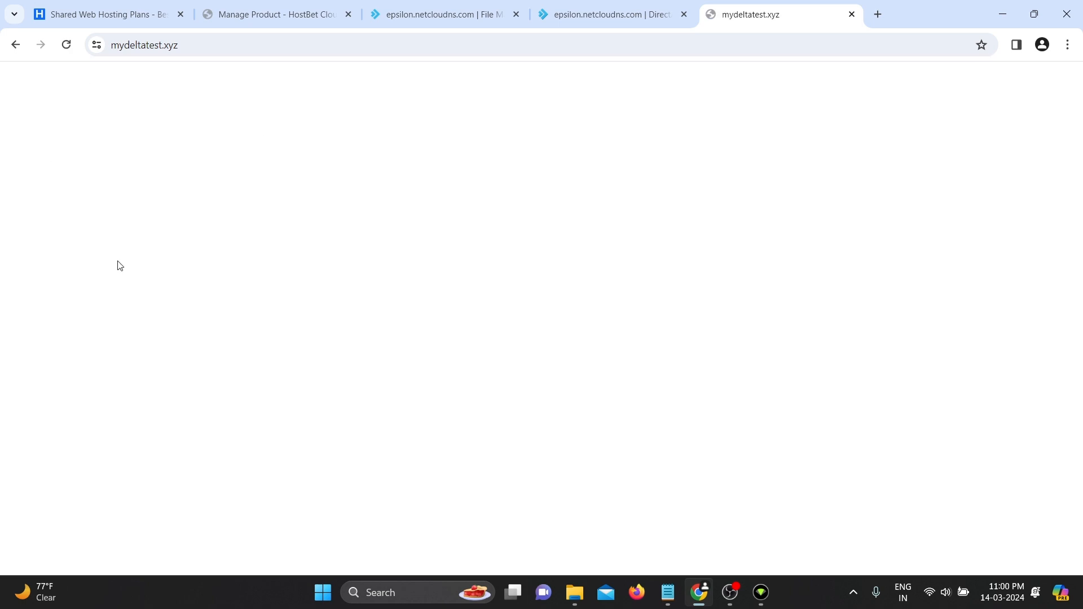
click(639, 20)
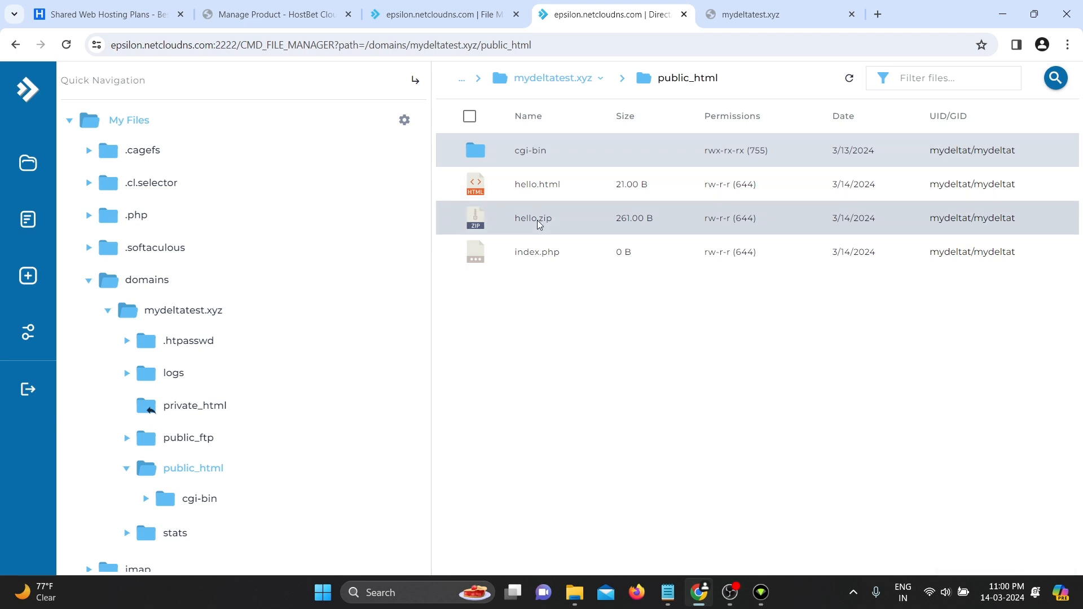
- Select index.php and bring up its context menu
click(559, 264)
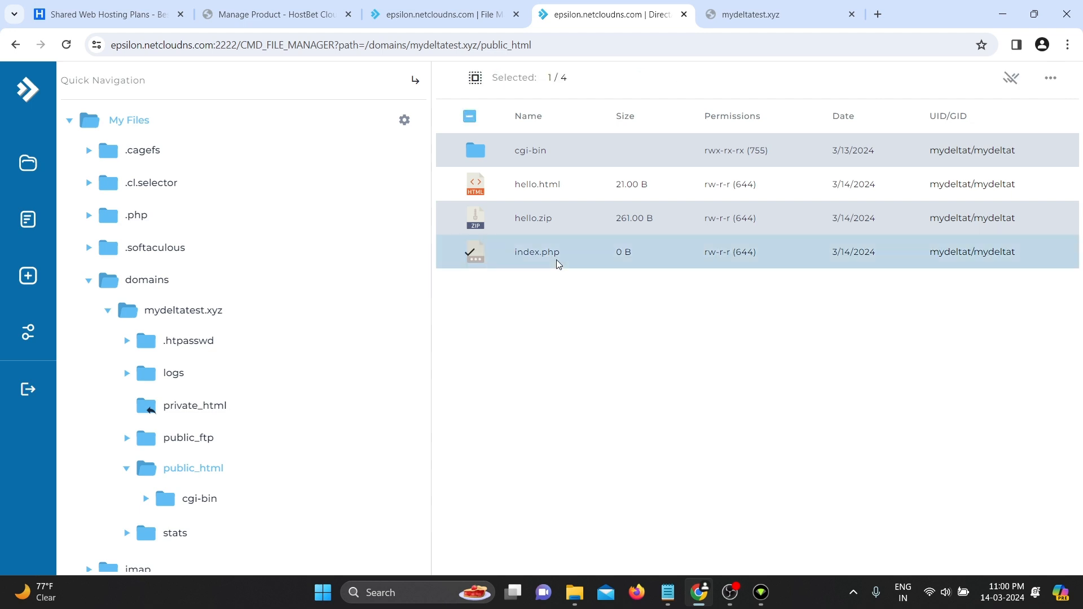
right_click(559, 264)
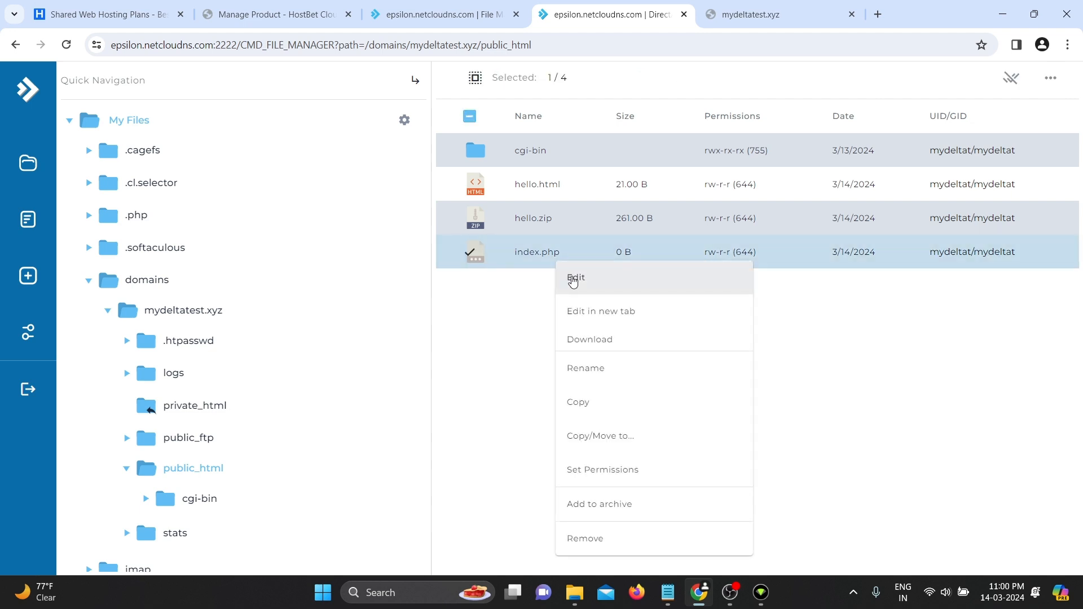
- Write a PHP script echoing "Hello world" into index.php and save the file
click(573, 279)
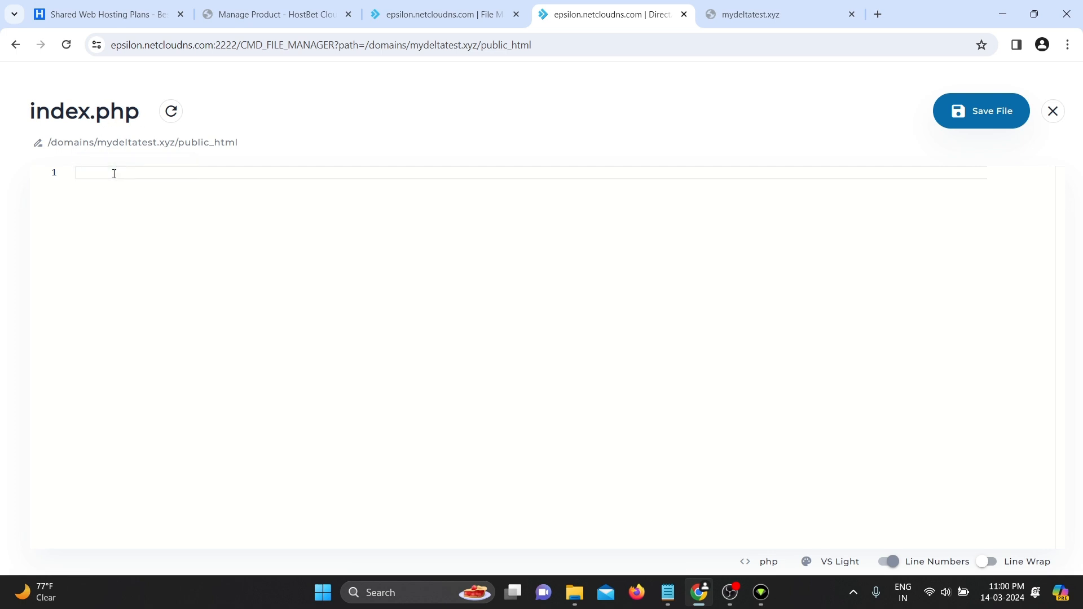
text(?php)
key(Return)
key(Return)
text(echo "Hello world";)
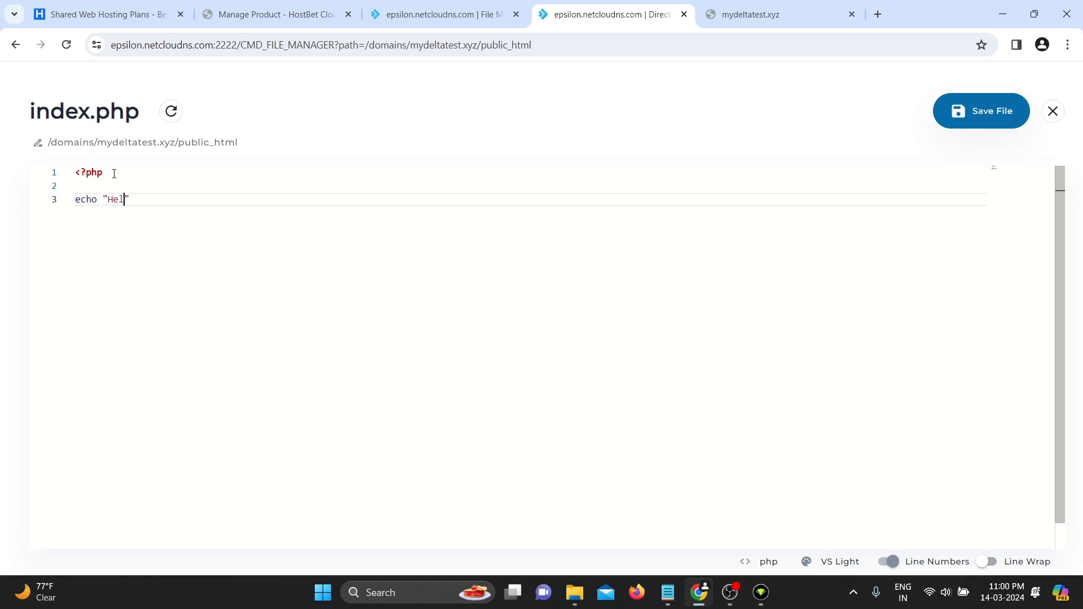
key(Return)
key(Return)
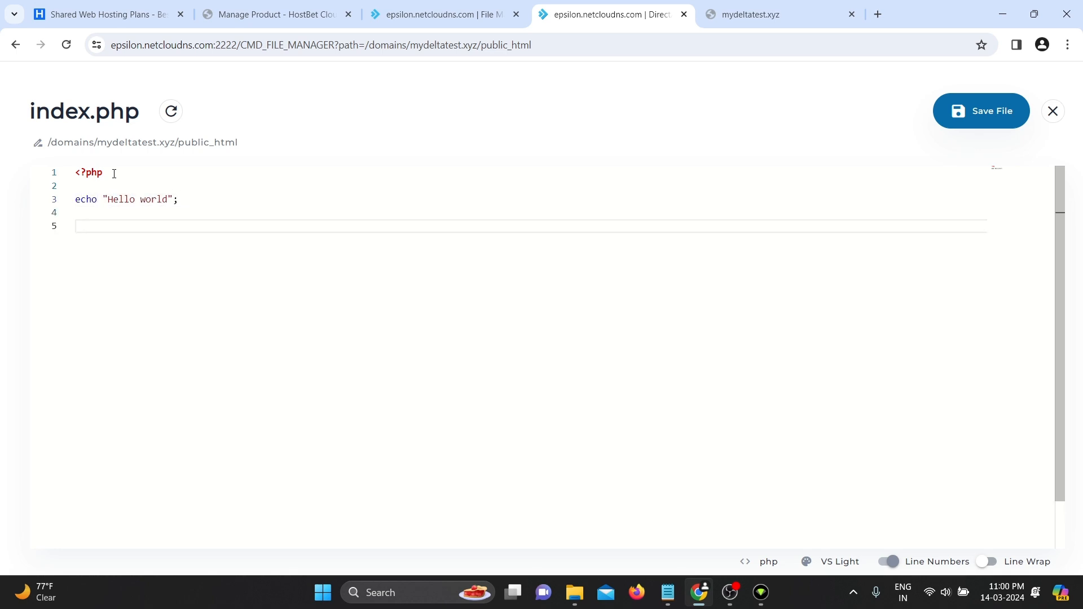
text(?>)
click(963, 116)
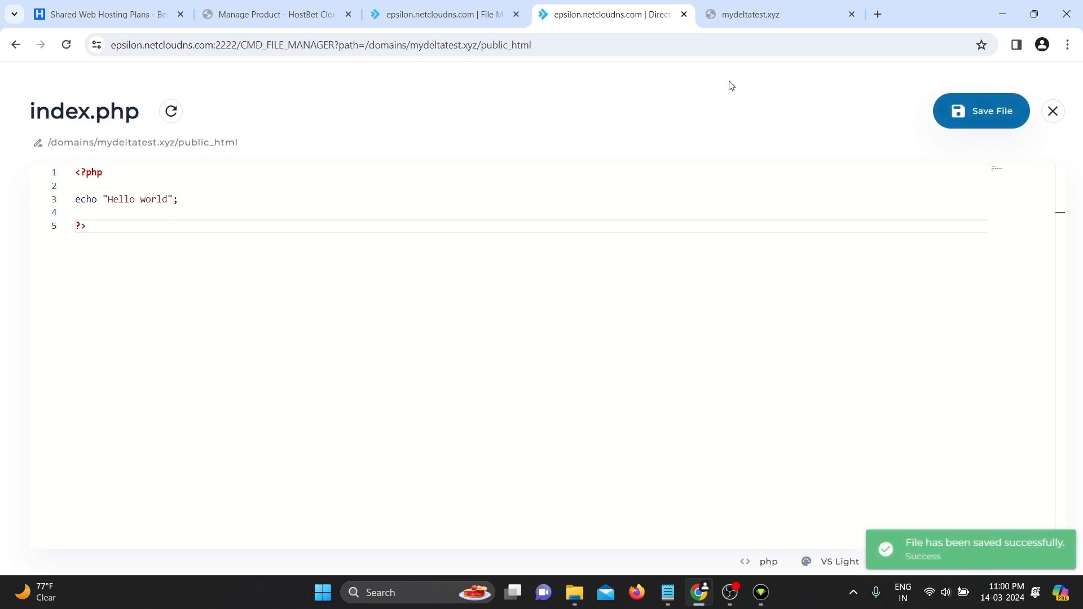
click(751, 12)
- Reload mydeltatest.xyz to see "Hello world", then close the index.php editor
key(F5)
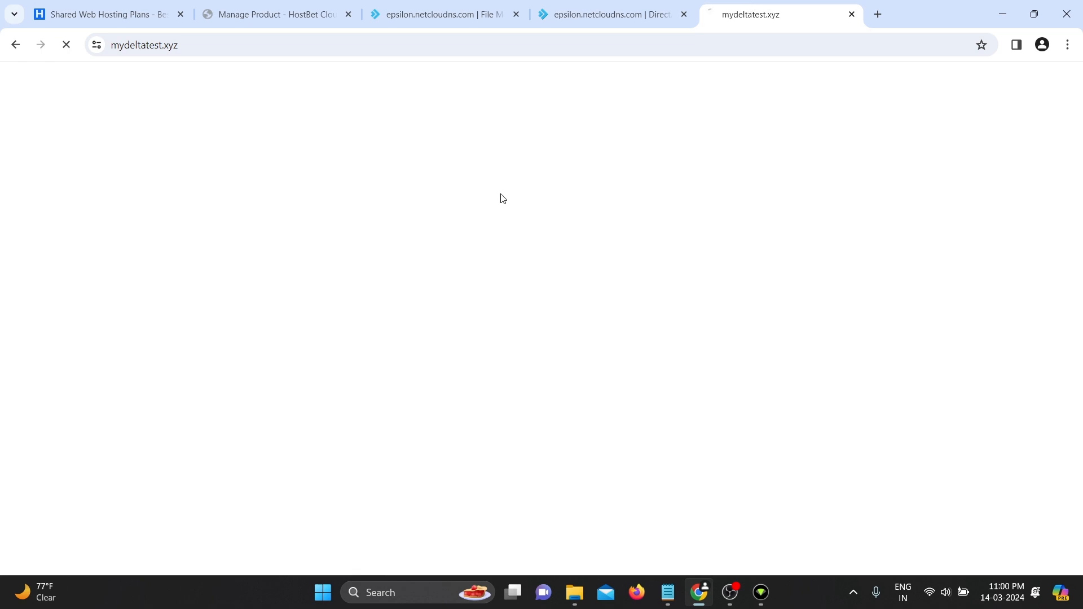
triple_click(71, 82)
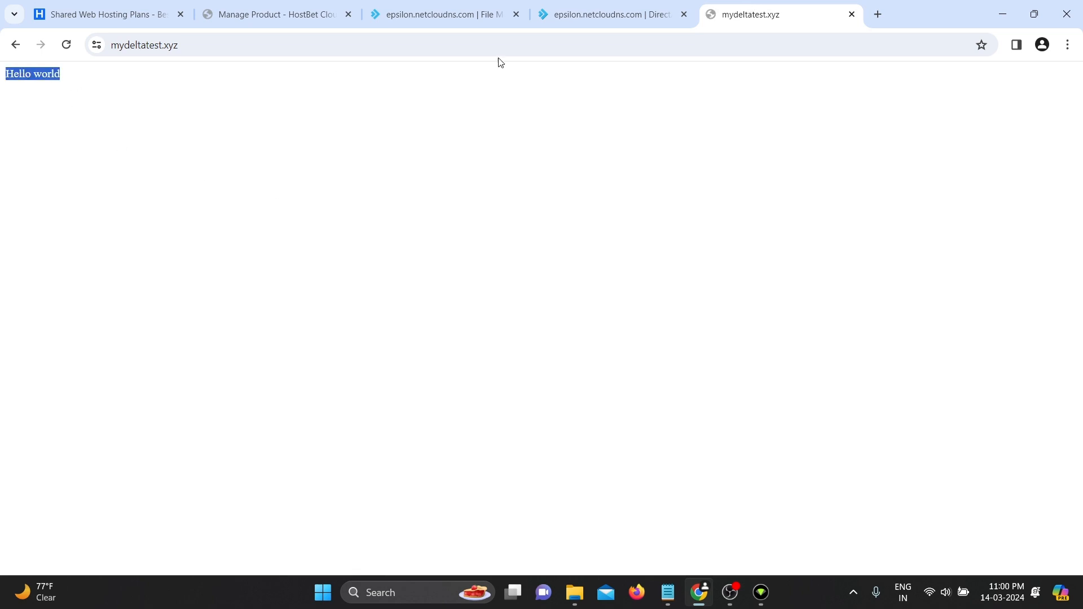
click(587, 11)
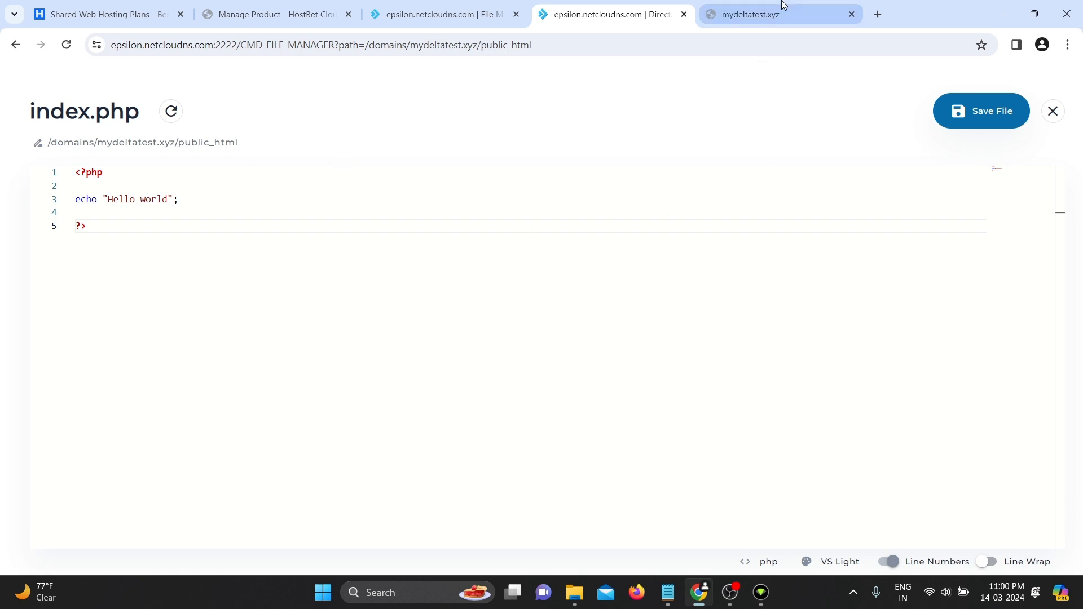
click(1051, 111)
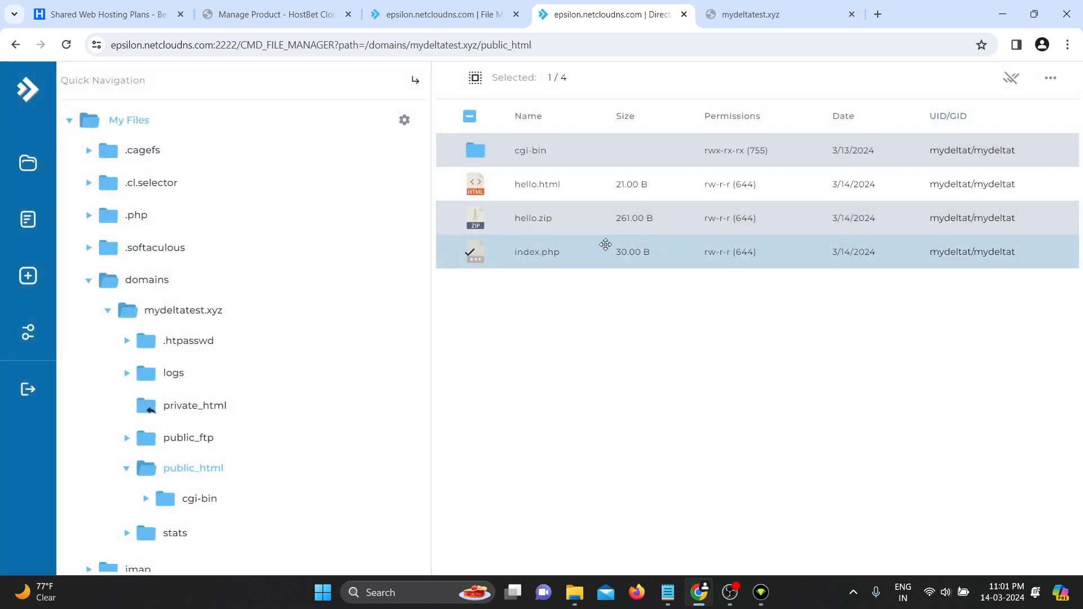
- Create a new folder named my in public_html
click(474, 89)
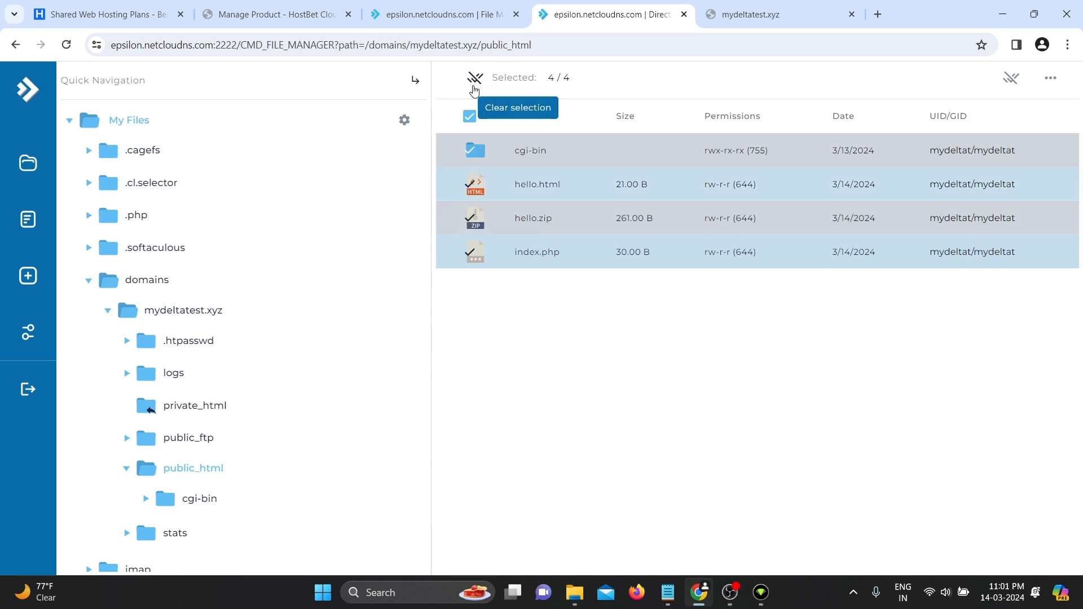
click(474, 89)
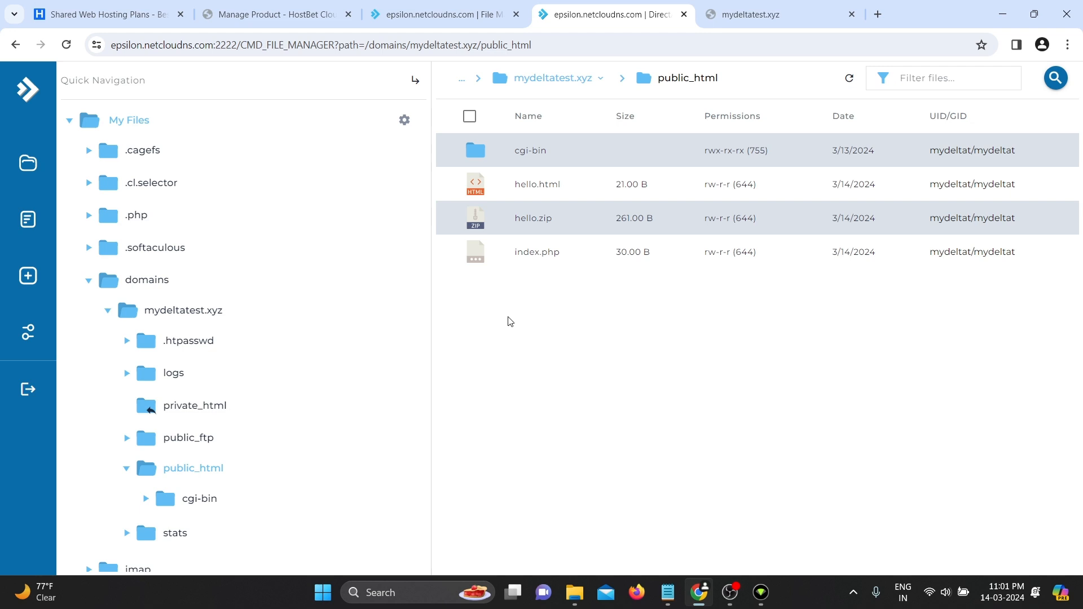
right_click(630, 344)
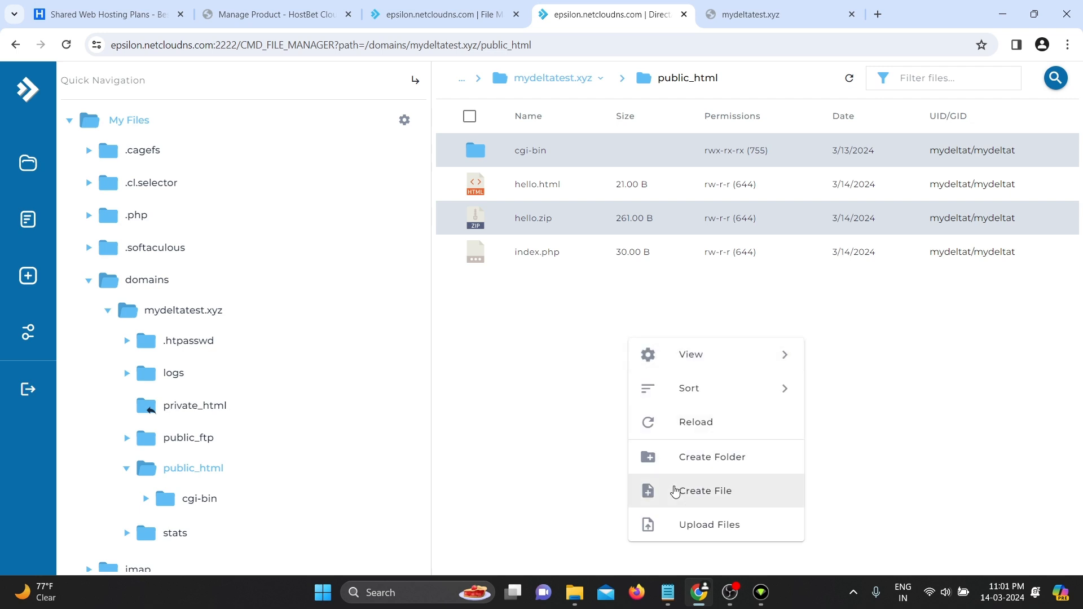
click(680, 467)
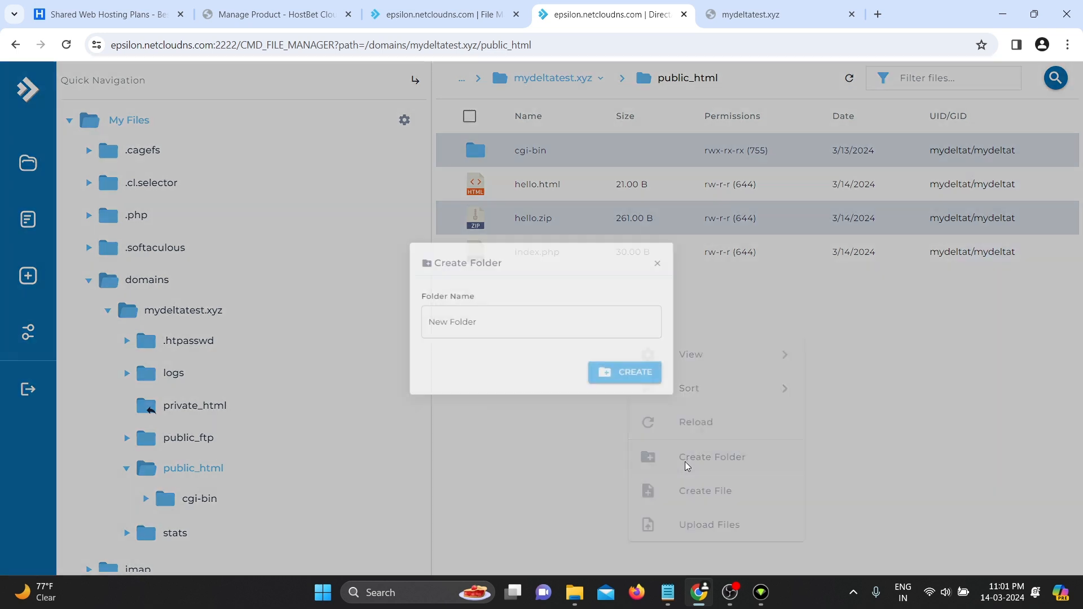
drag(486, 333, 402, 324)
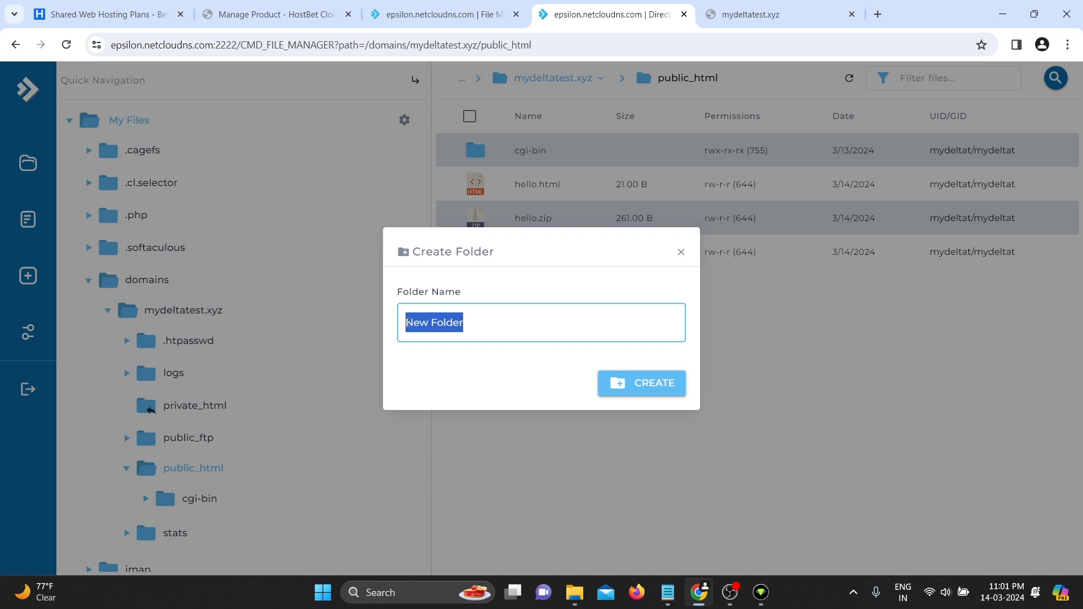
key(BackSpace)
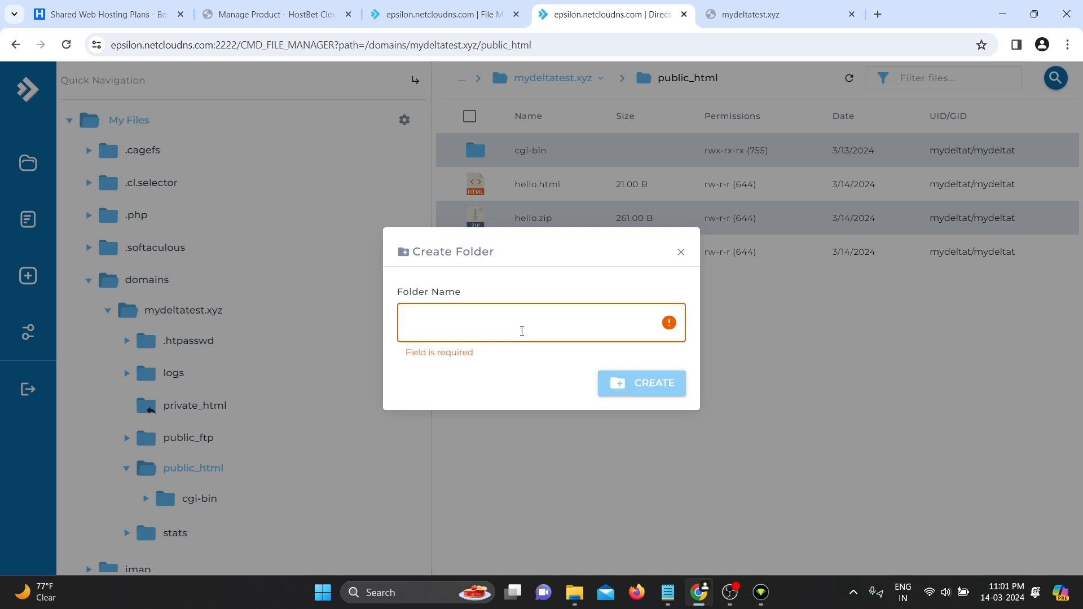
text(my)
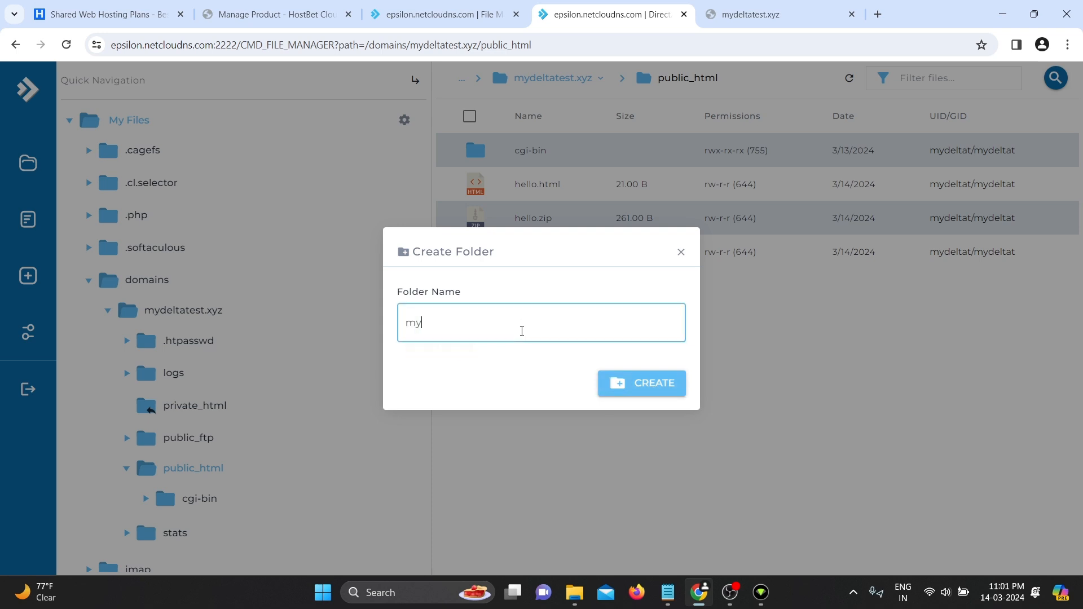
click(624, 383)
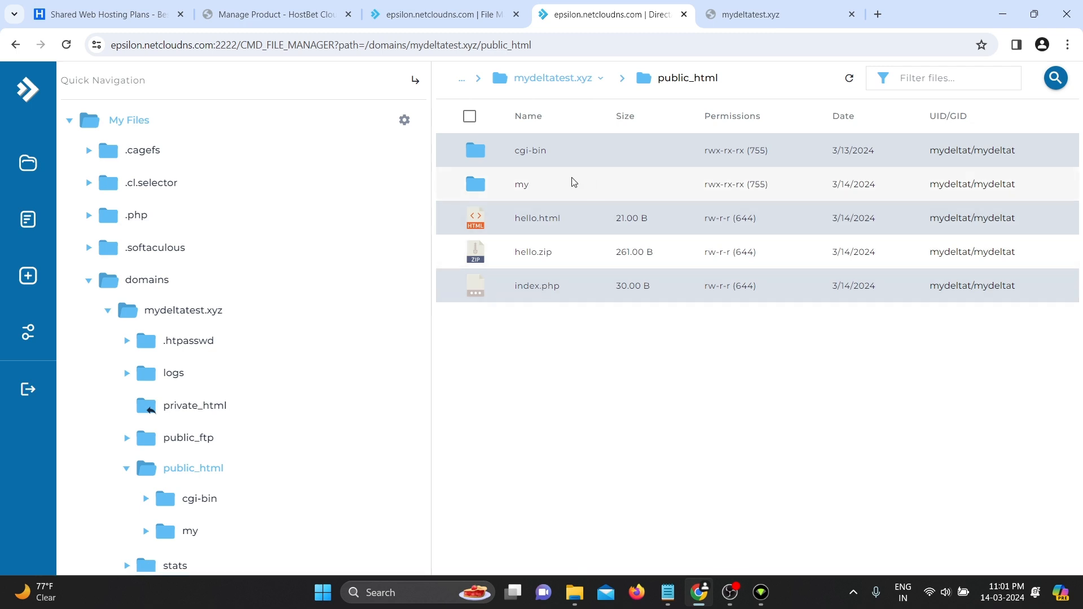
- Load mydeltatest.xyz/my in the browser and confirm it returns 403 Forbidden
click(767, 21)
click(314, 45)
click(314, 45)
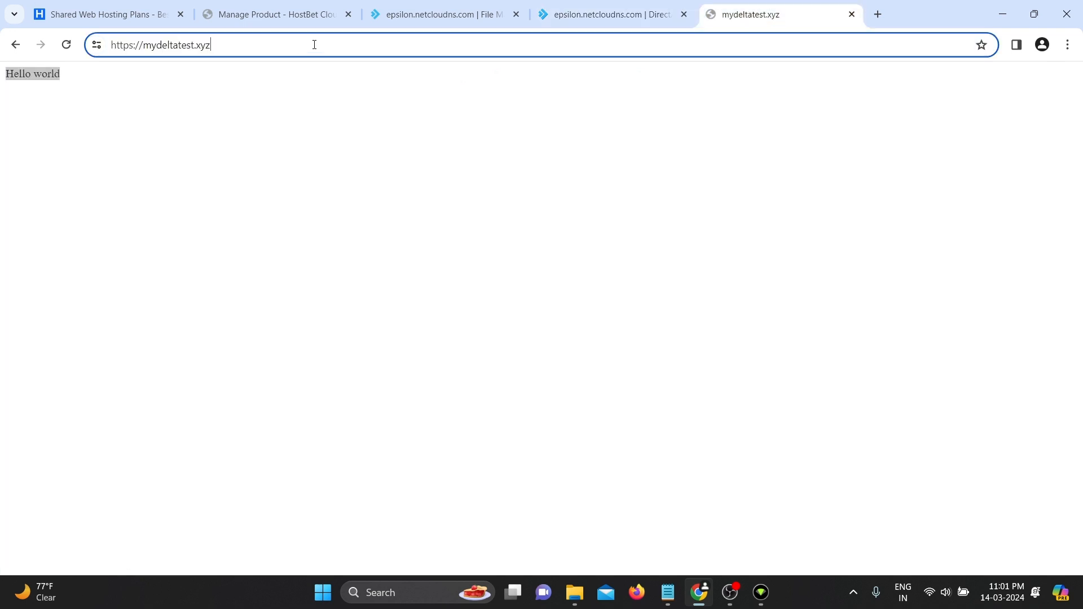
text(my)
key(BackSpace)
key(Return)
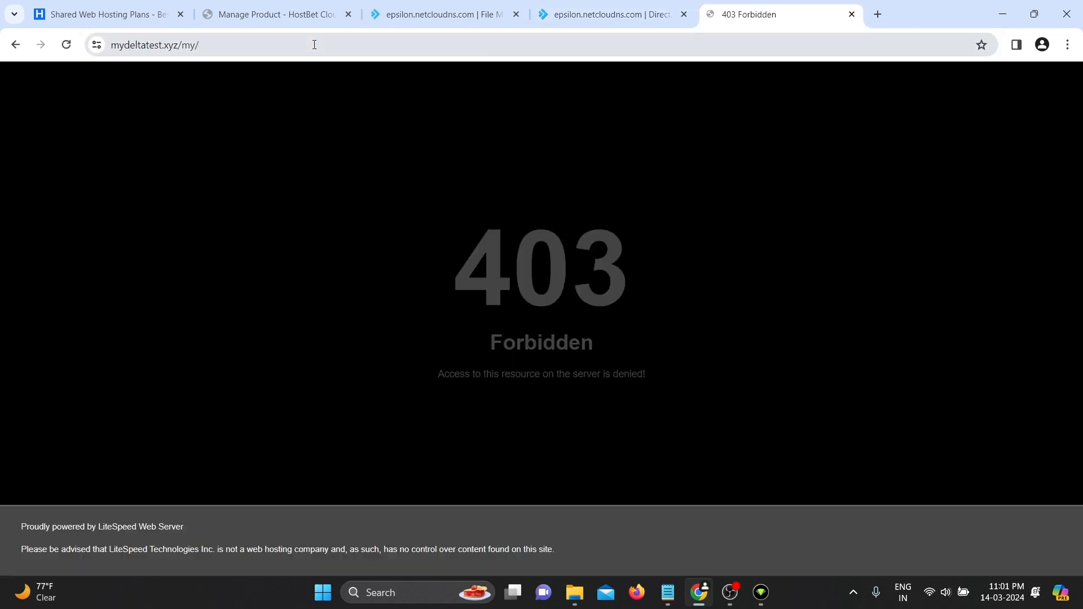
drag(451, 258, 702, 229)
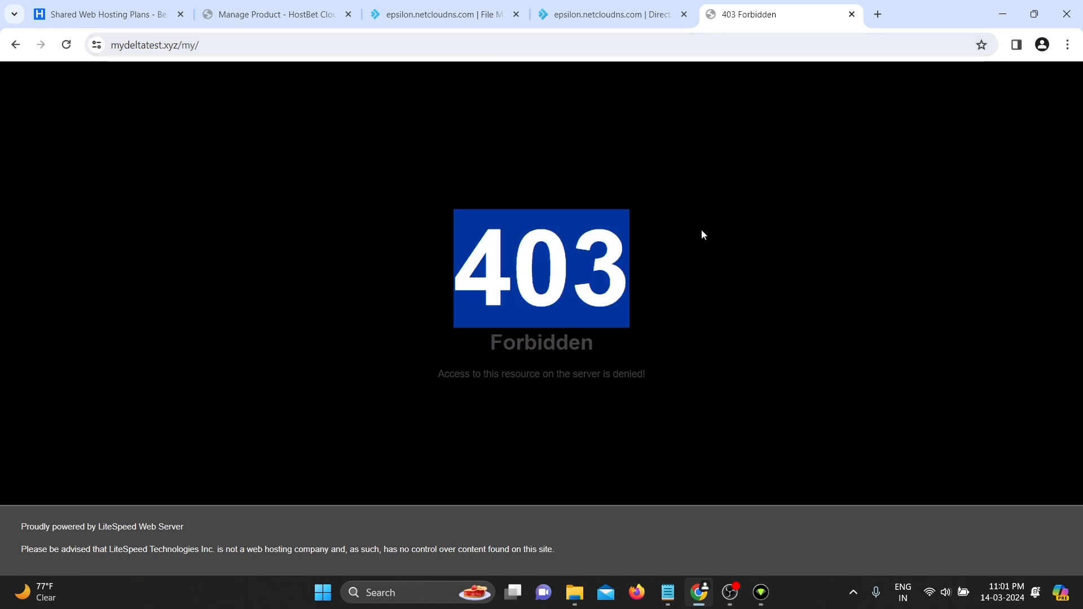
click(702, 229)
click(591, 16)
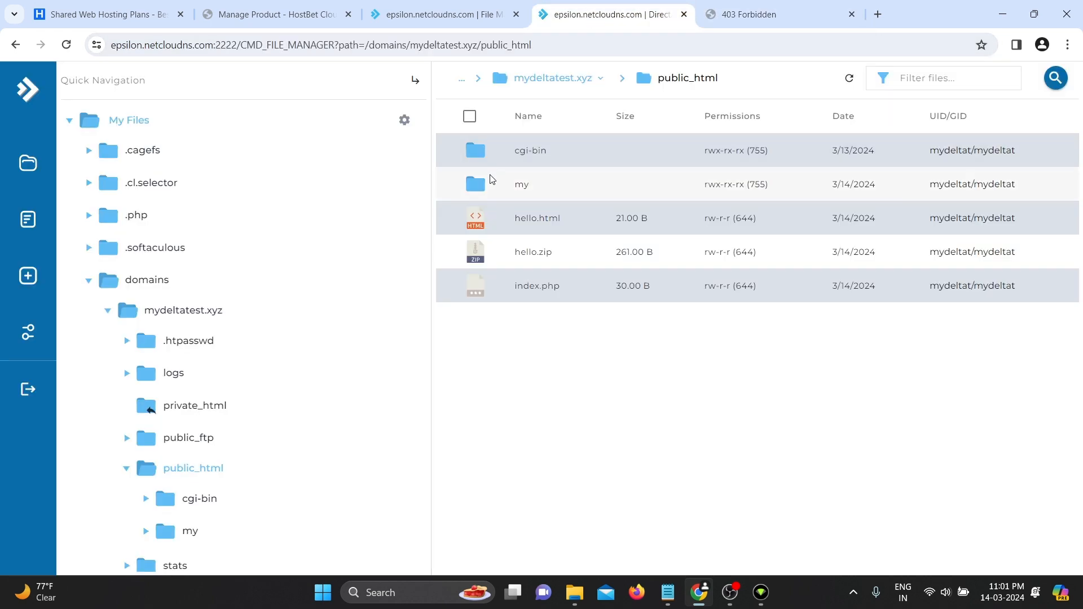
- Open the my folder and create an empty index.php inside it
double_click(533, 184)
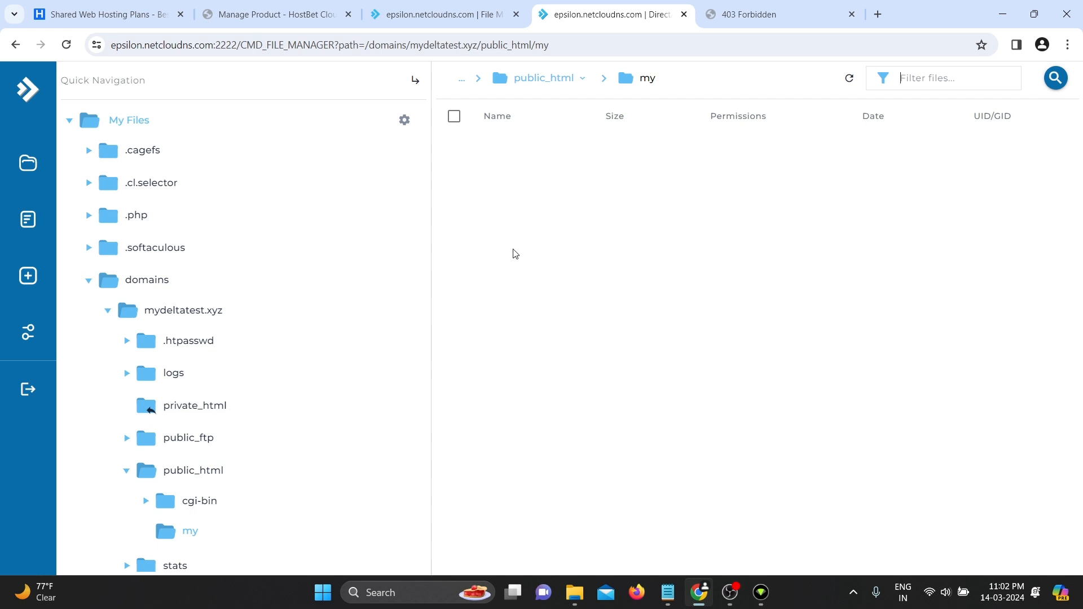
right_click(513, 249)
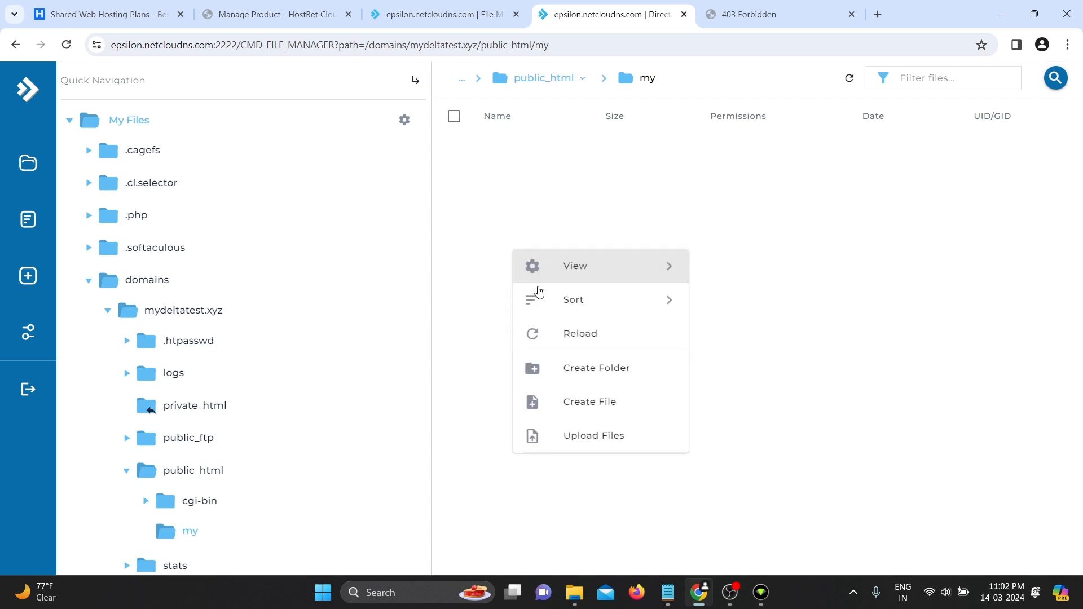
click(567, 400)
text(i)
key(BackSpace)
text(un)
key(BackSpace)
key(BackSpace)
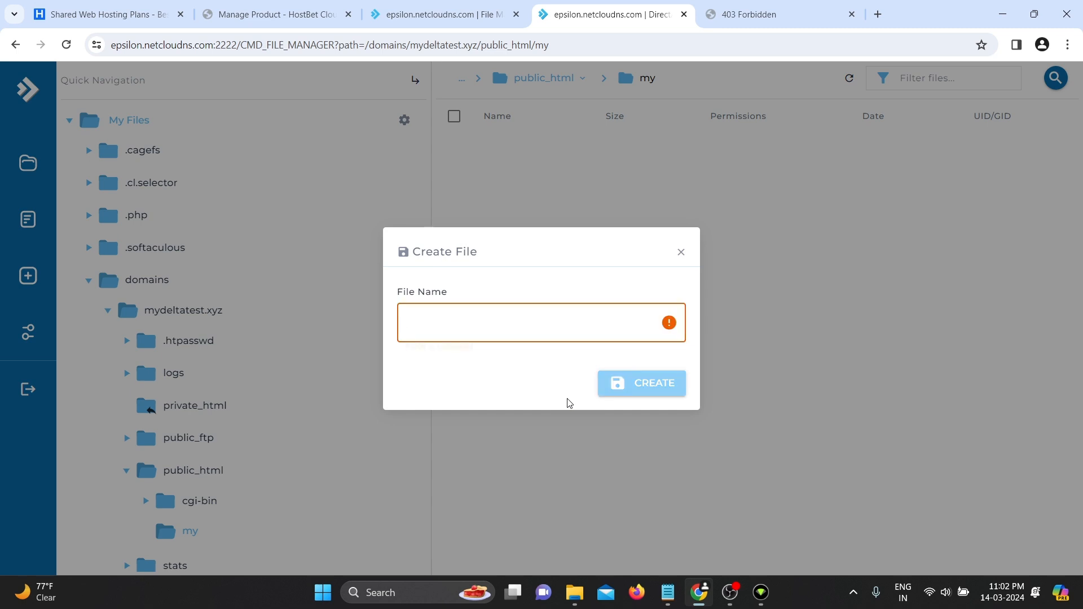
text(index.php)
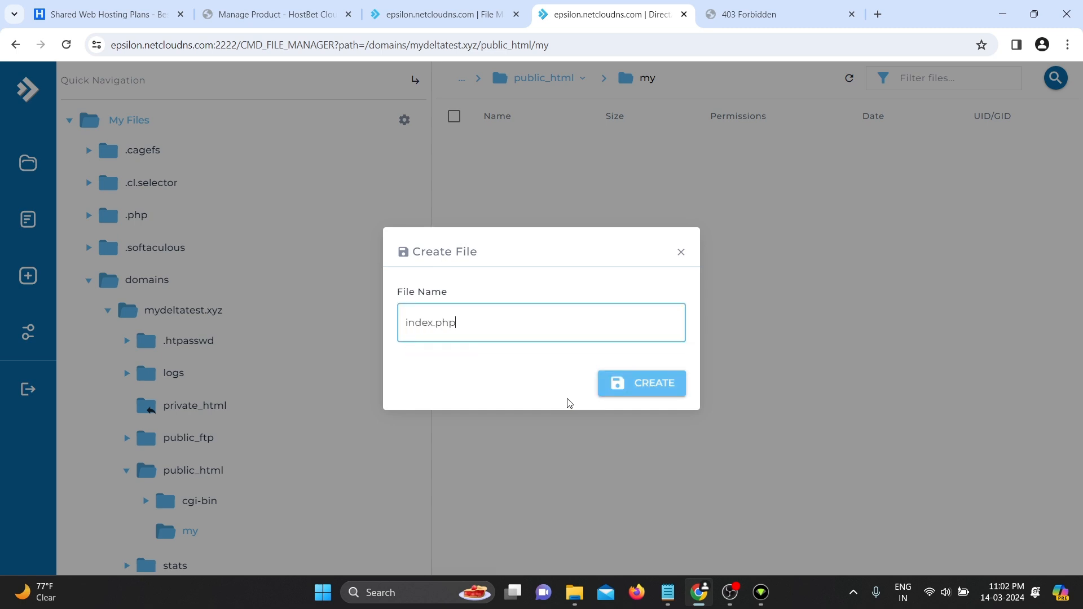
key(Return)
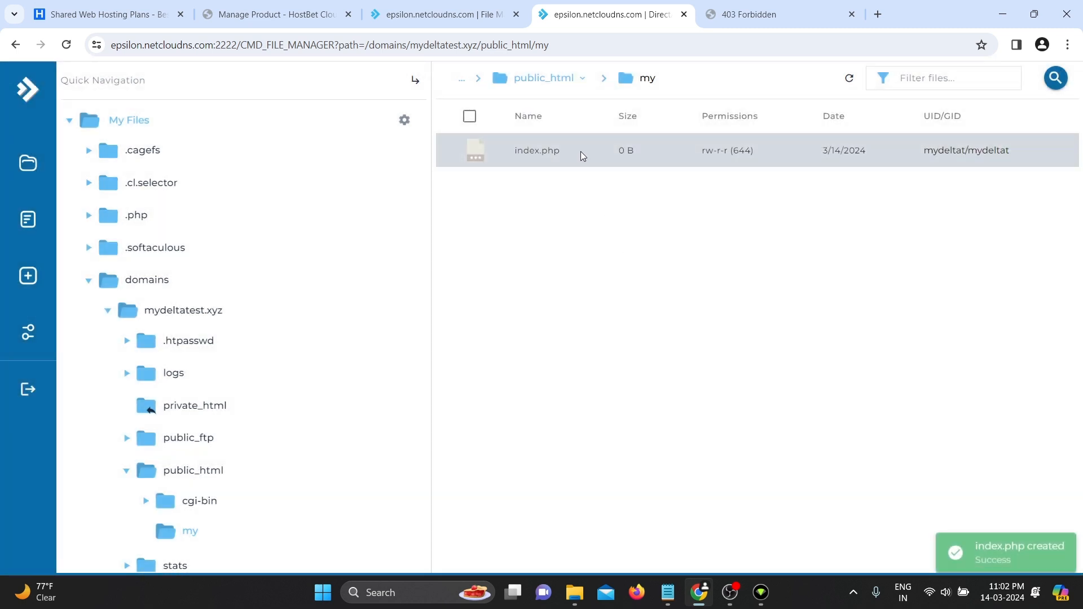
- Give index.php a PHP script echoing "my folder", save it, and close the editor
right_click(578, 149)
click(626, 169)
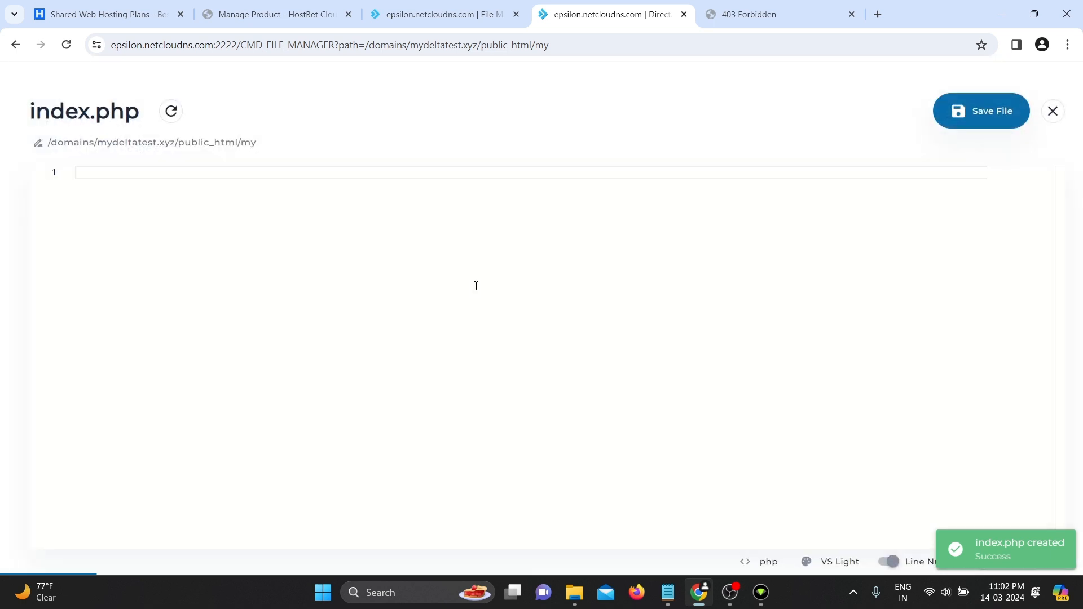
text(<?php)
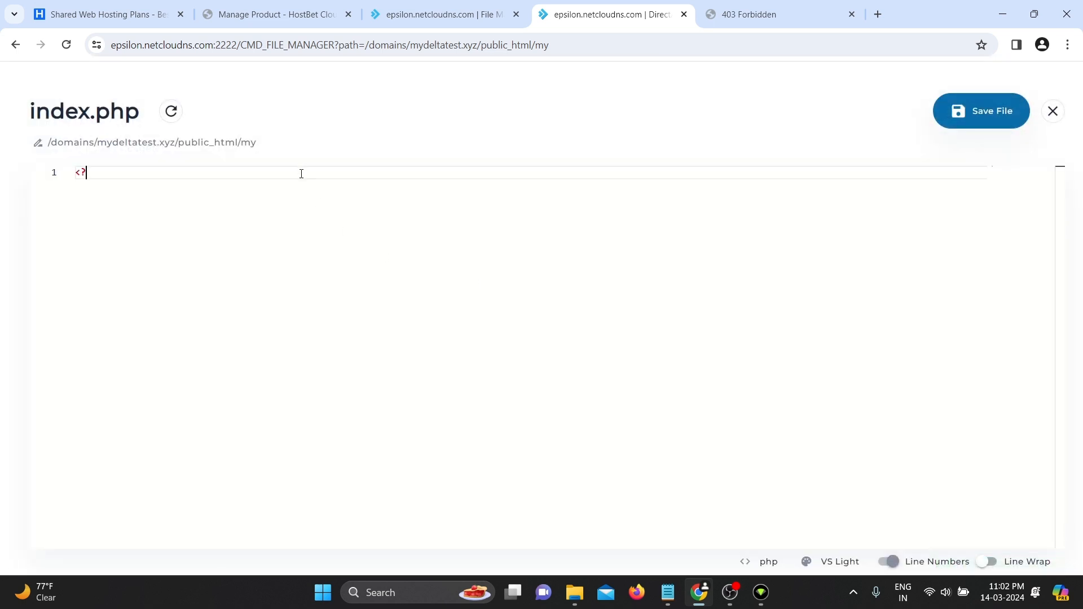
key(Return)
key(Return)
text(echo "m)
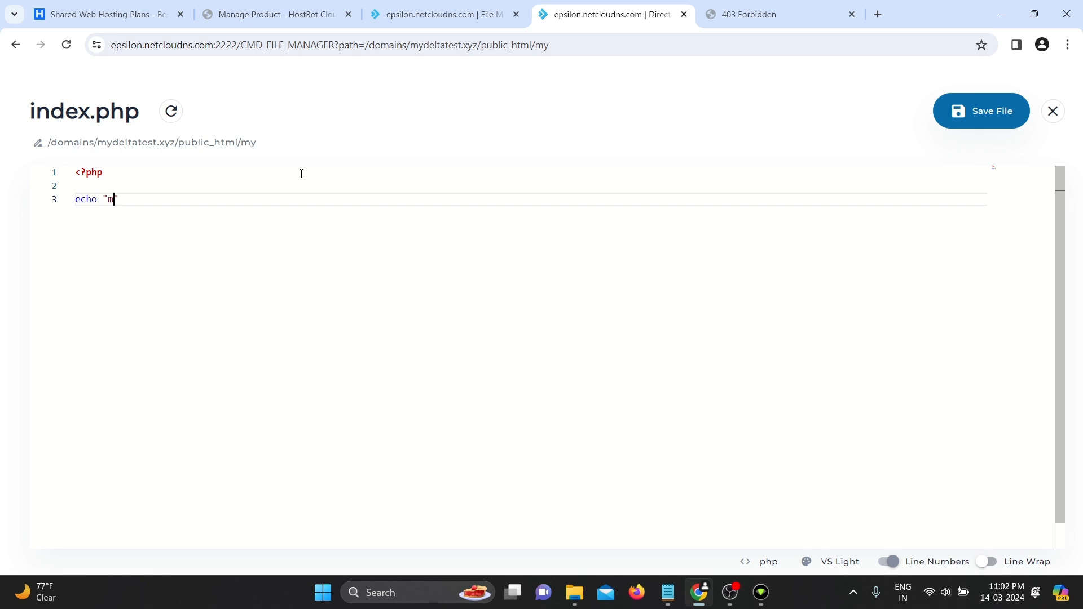
text(y folder";)
key(Return)
key(Return)
text(?>)
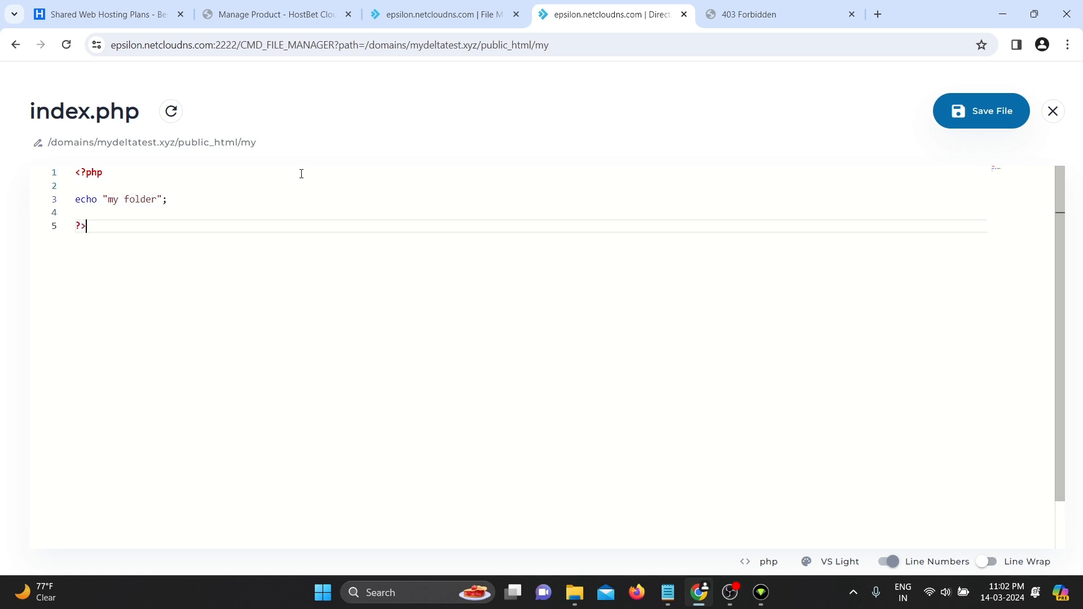
click(1026, 106)
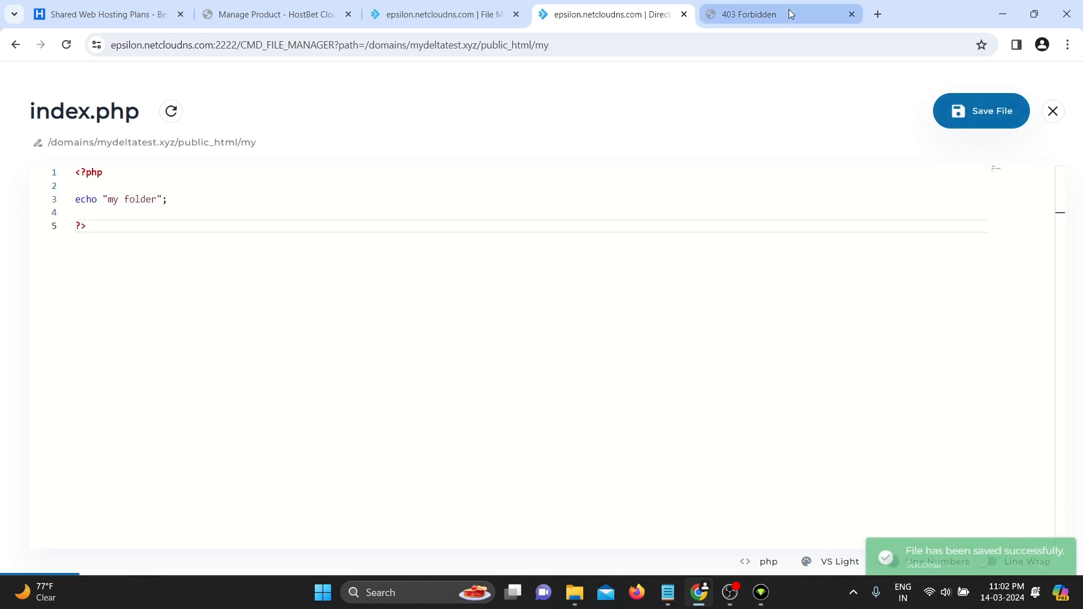
click(1053, 111)
- Reload mydeltatest.xyz/my/ to check it now reads 'my folder', then return to the file manager
click(808, 18)
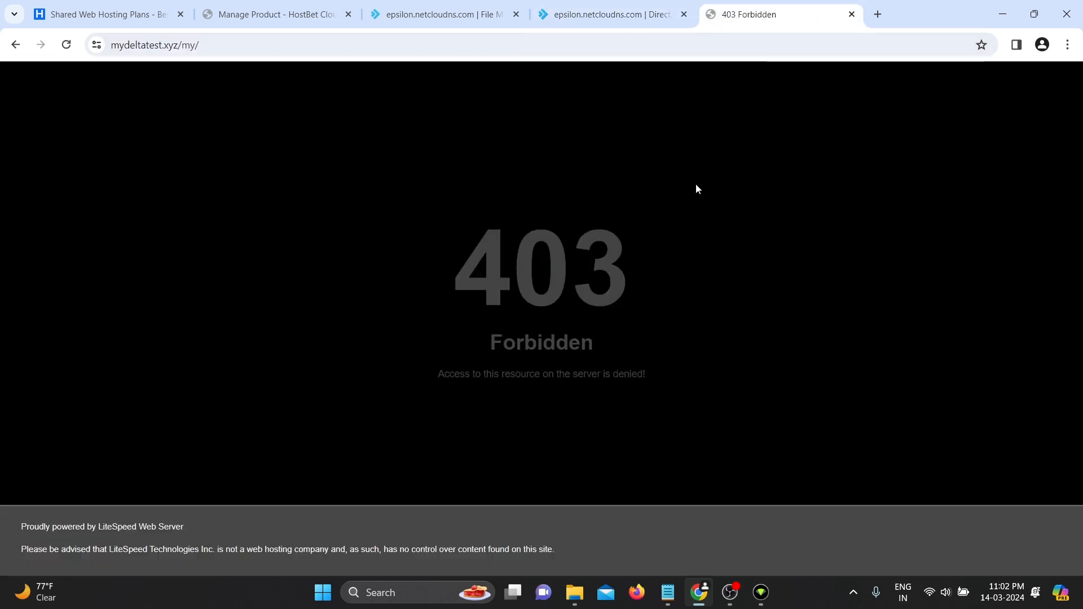
key(F5)
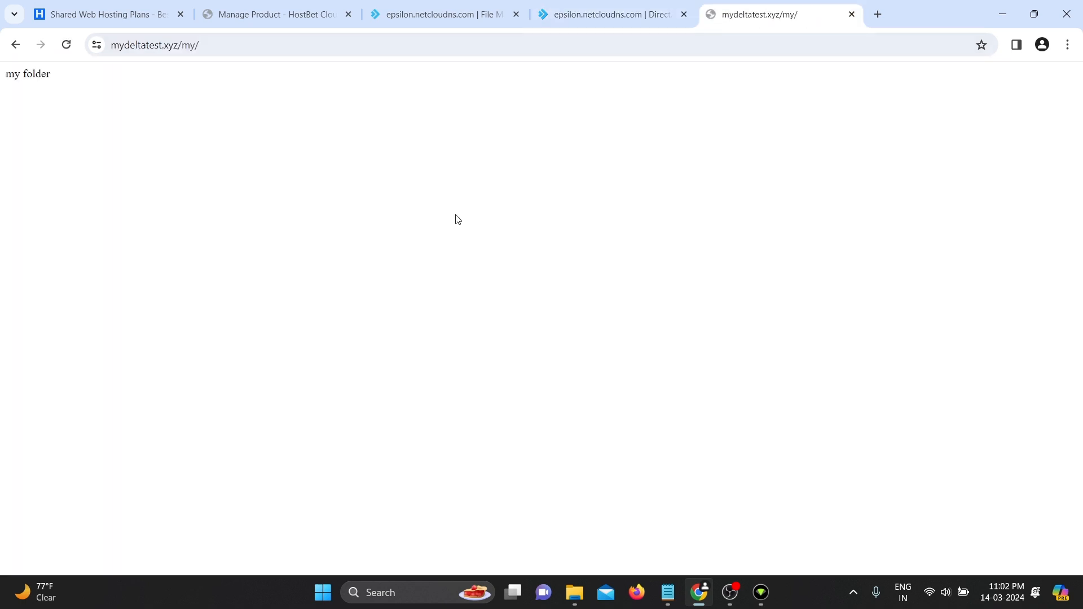
triple_click(93, 92)
click(127, 126)
click(632, 9)
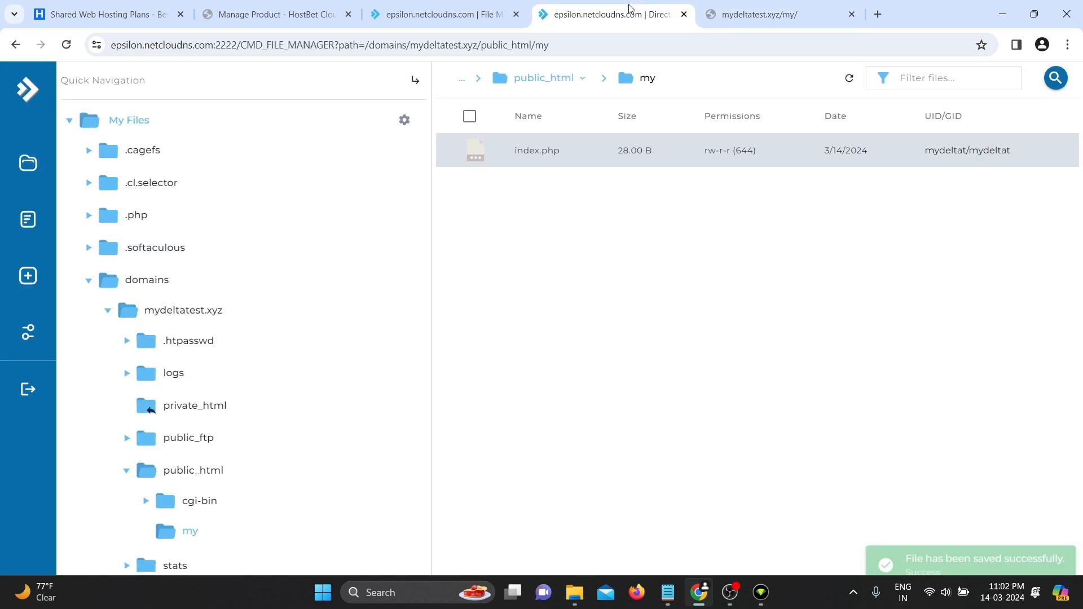
- Create a new file named test.php in the my folder
right_click(534, 256)
click(579, 406)
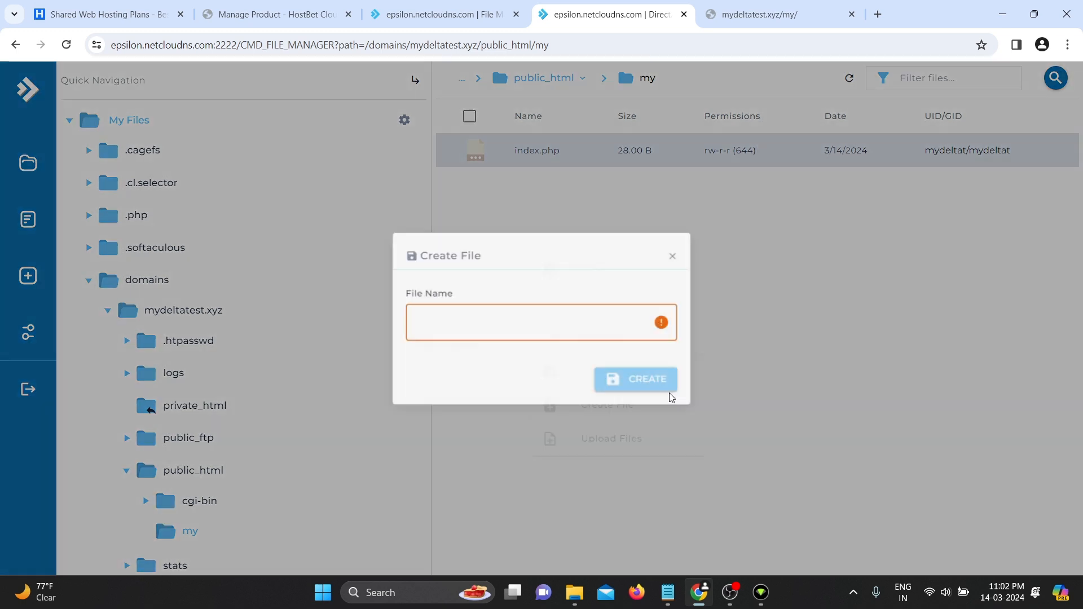
text(tes)
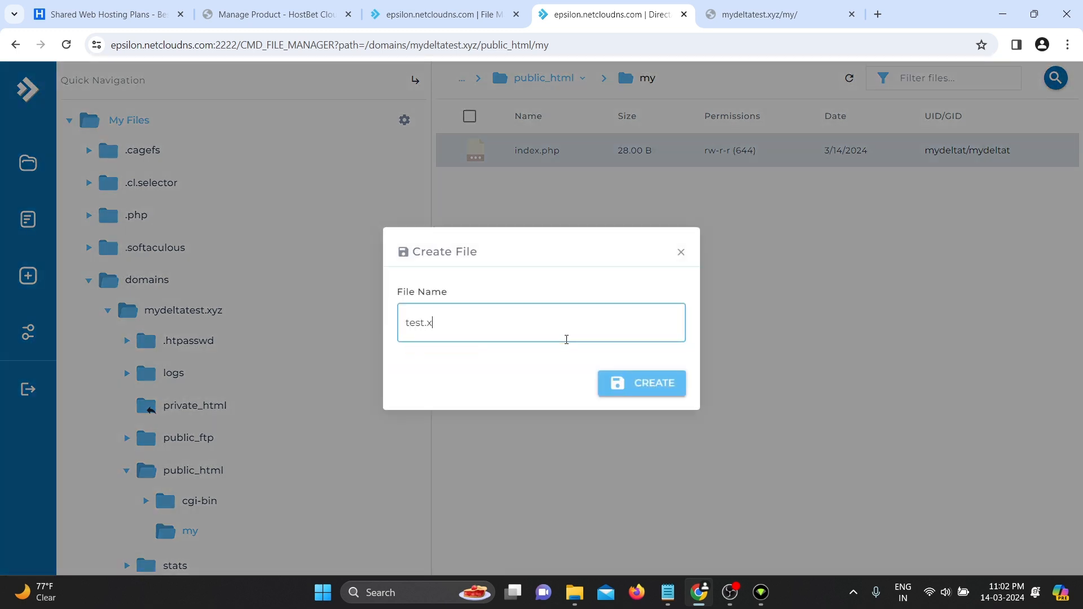
text(t.php)
key(Return)
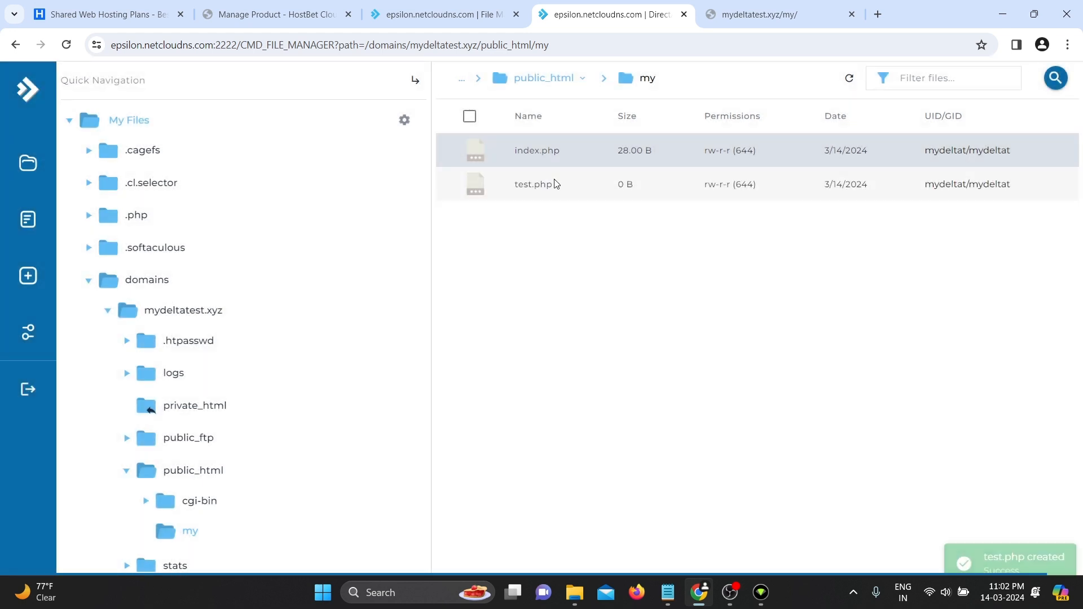
- Write a PHP script in test.php with echo "test"; and save it
click(556, 183)
right_click(555, 183)
click(581, 206)
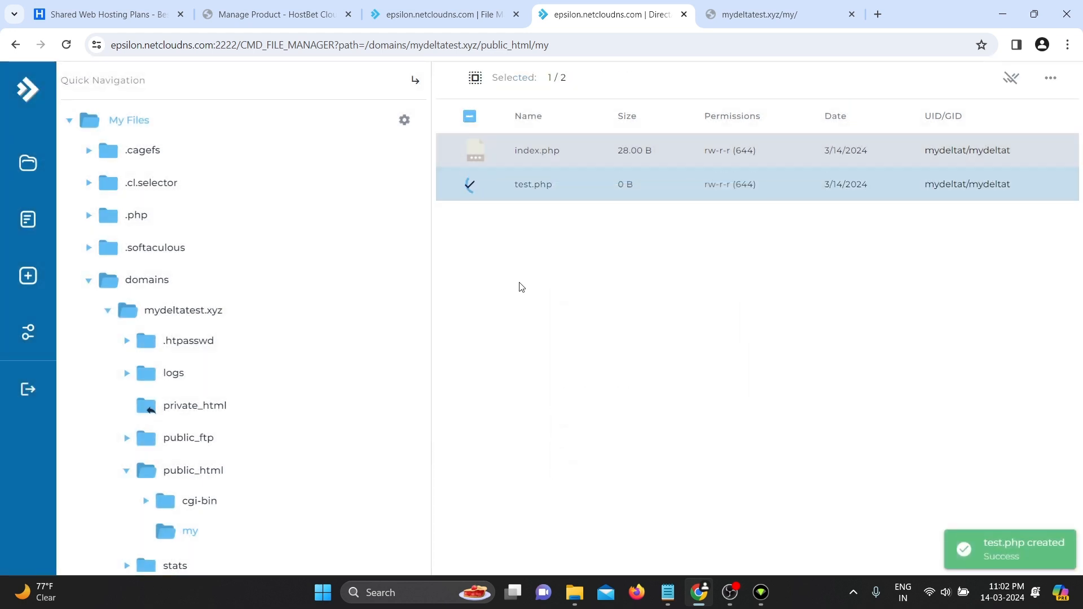
text(</php)
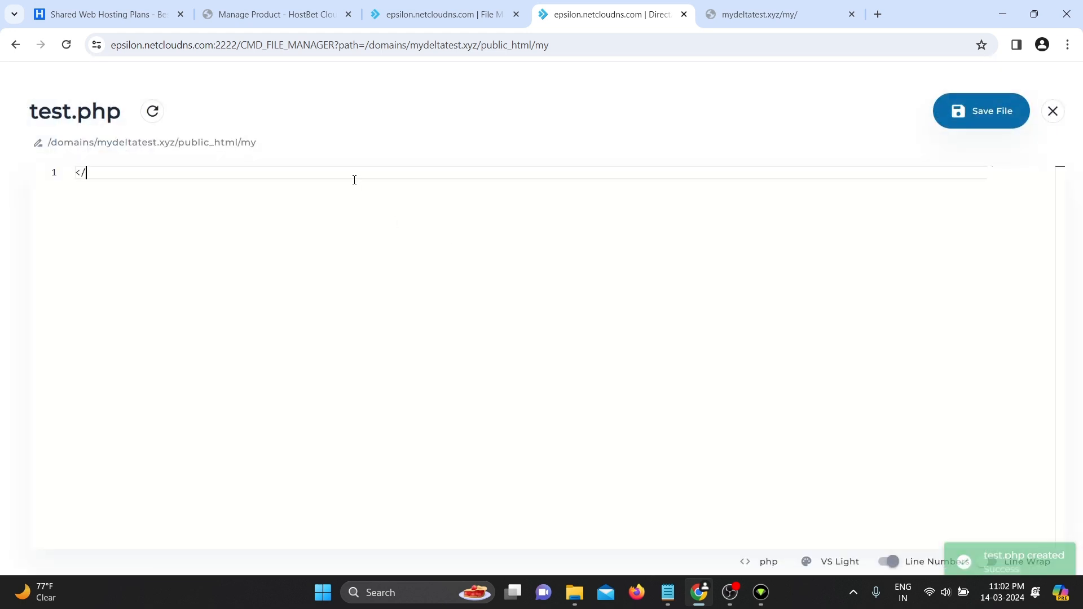
key(Return)
key(BackSpace)
key(BackSpace)
key(BackSpace)
text(?php)
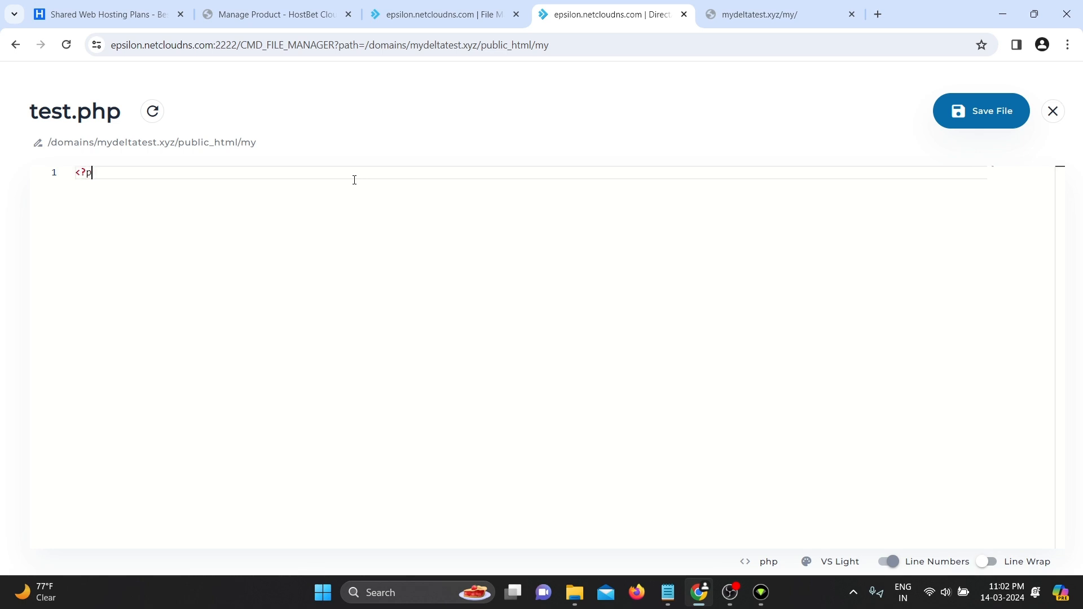
key(Return)
key(Return)
text(echo "tes)
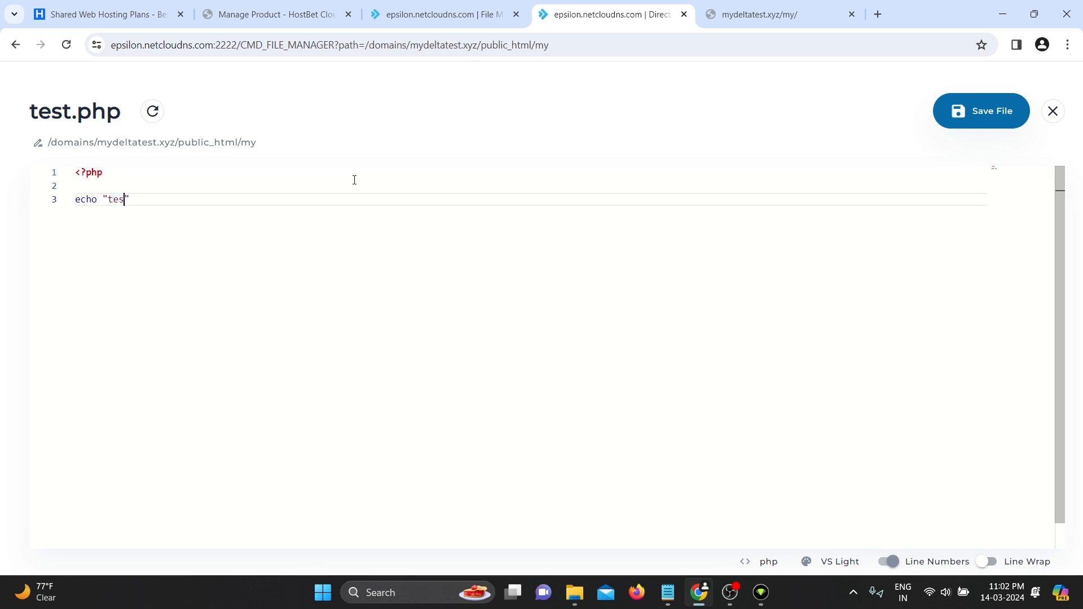
text(t";)
key(Return)
key(Return)
text(?>)
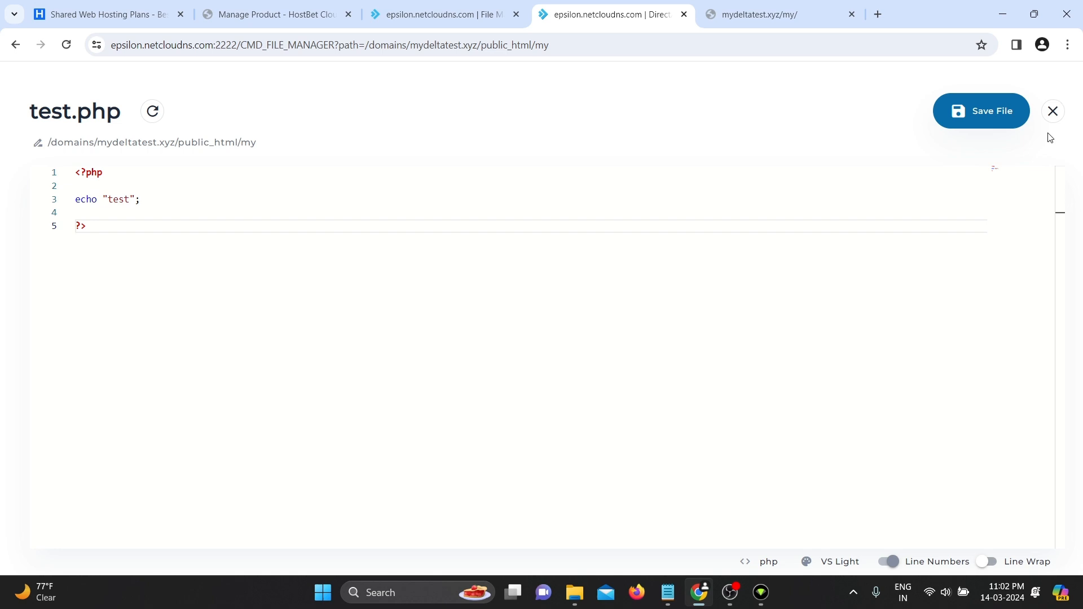
click(991, 117)
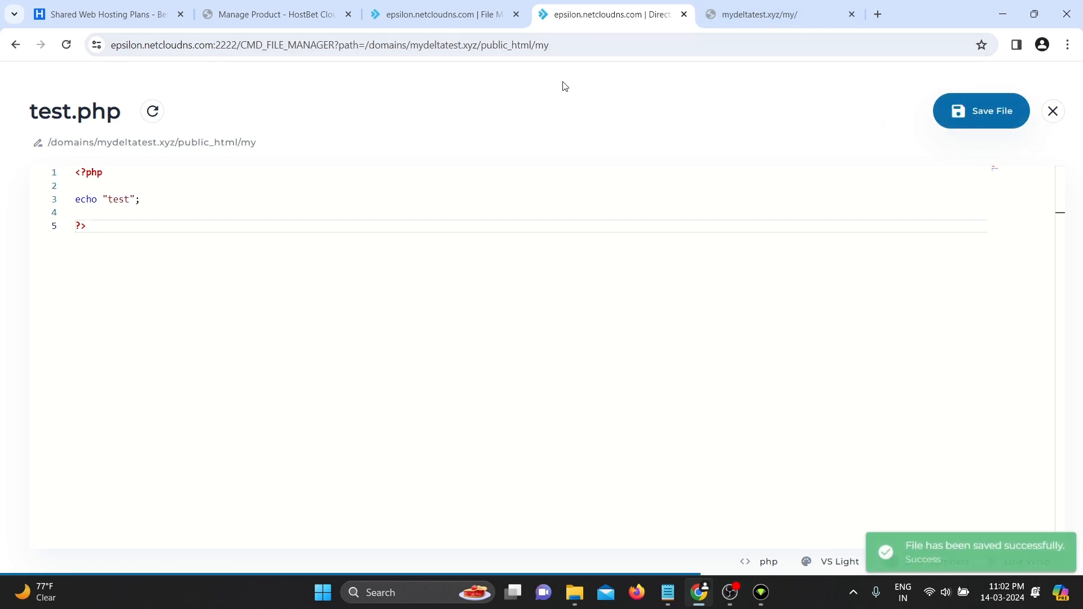
- Load mydeltatest.xyz/my/test.php to check it displays 'test', then return to the file manager
click(738, 9)
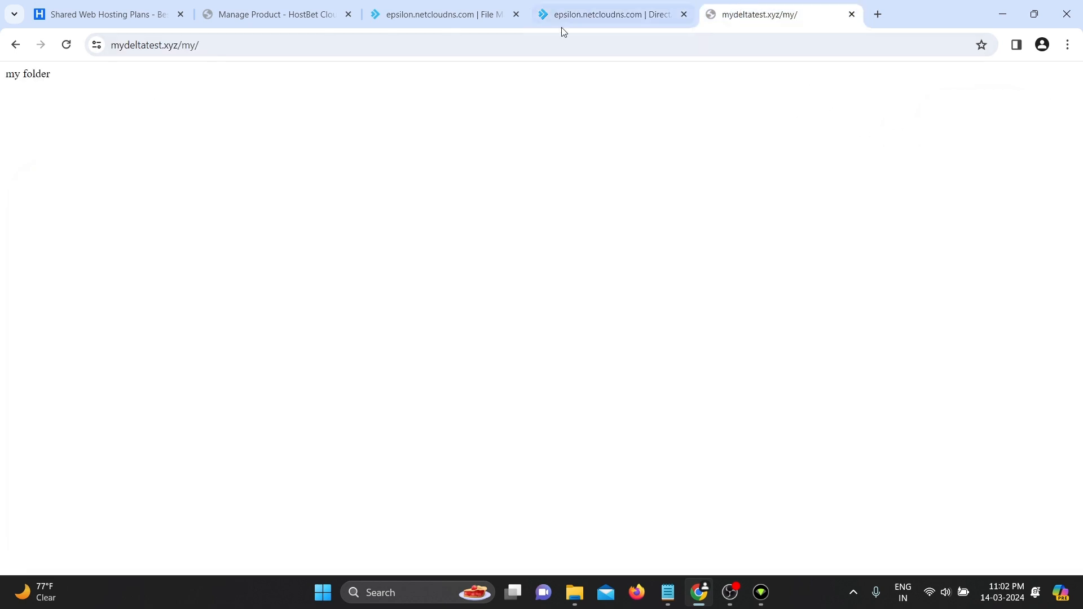
click(432, 41)
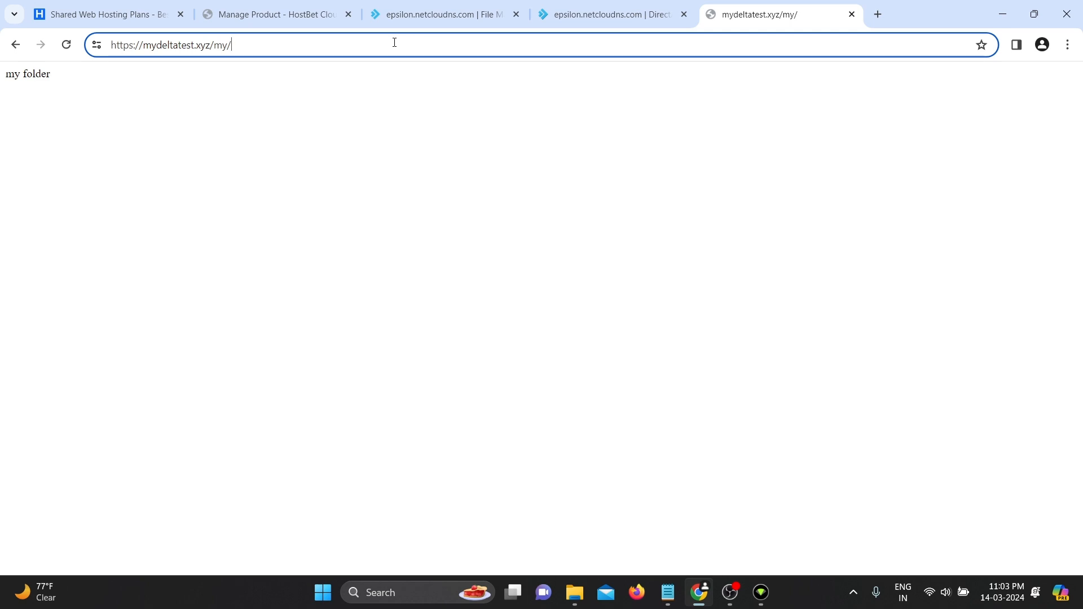
text(test)
click(566, 17)
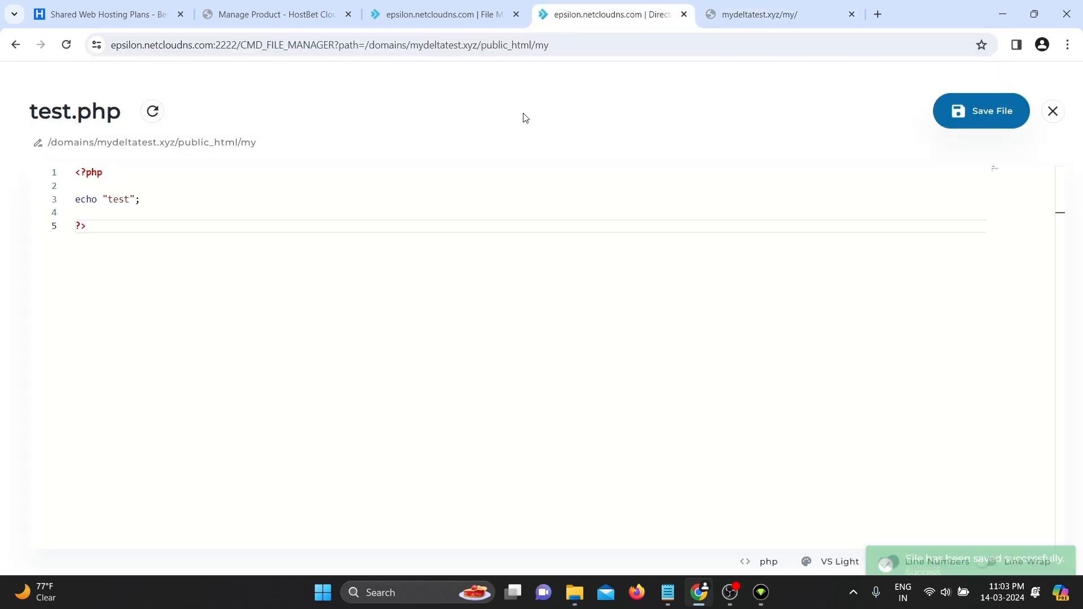
click(740, 8)
text(.p)
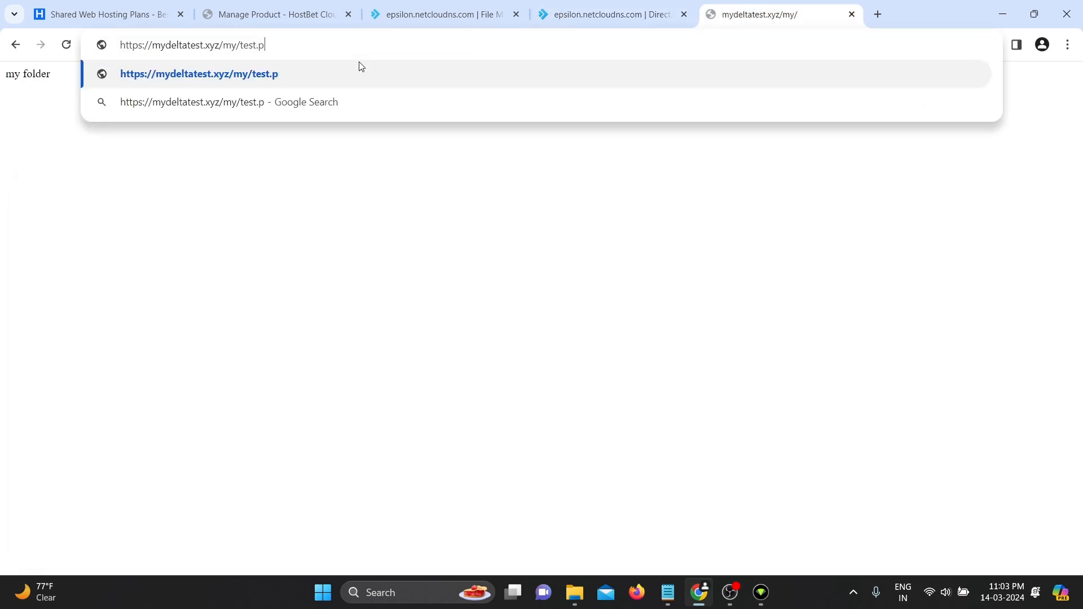
text(hp)
key(Return)
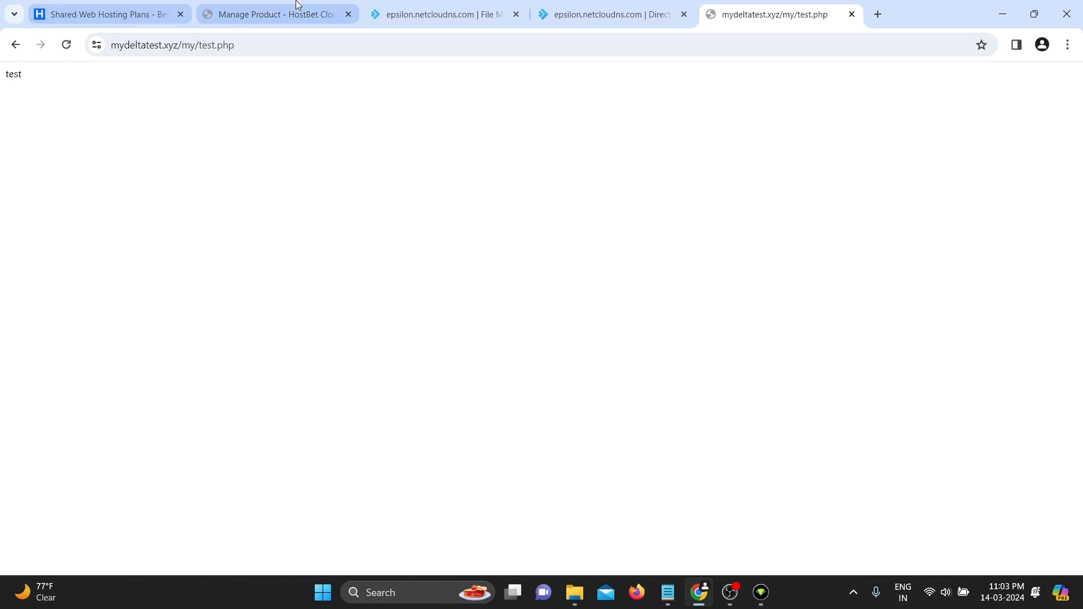
click(607, 12)
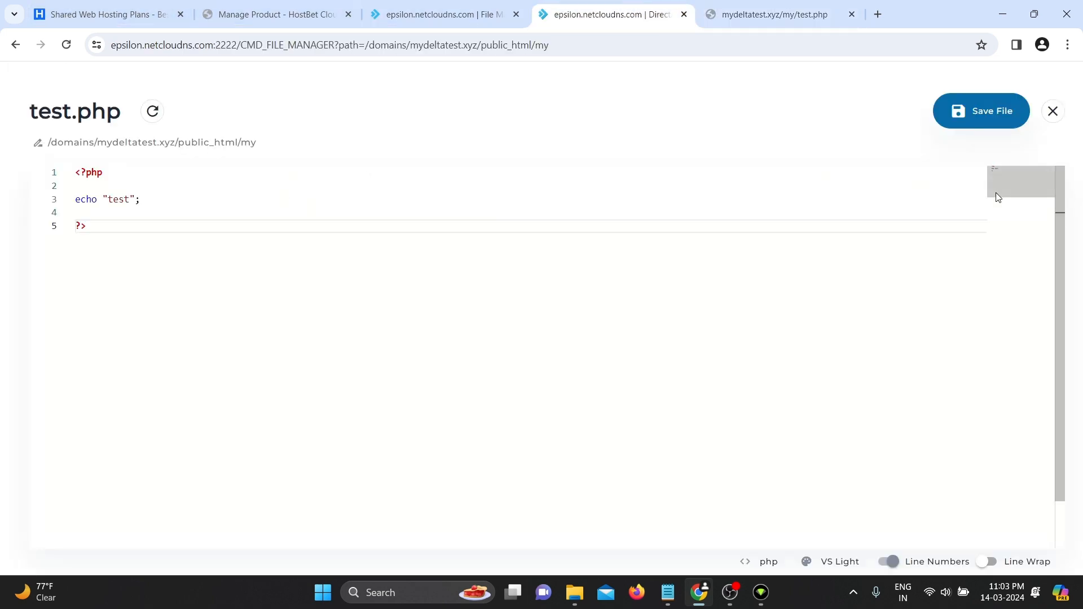
- Close the code editor and select test.php in the my folder
click(1053, 111)
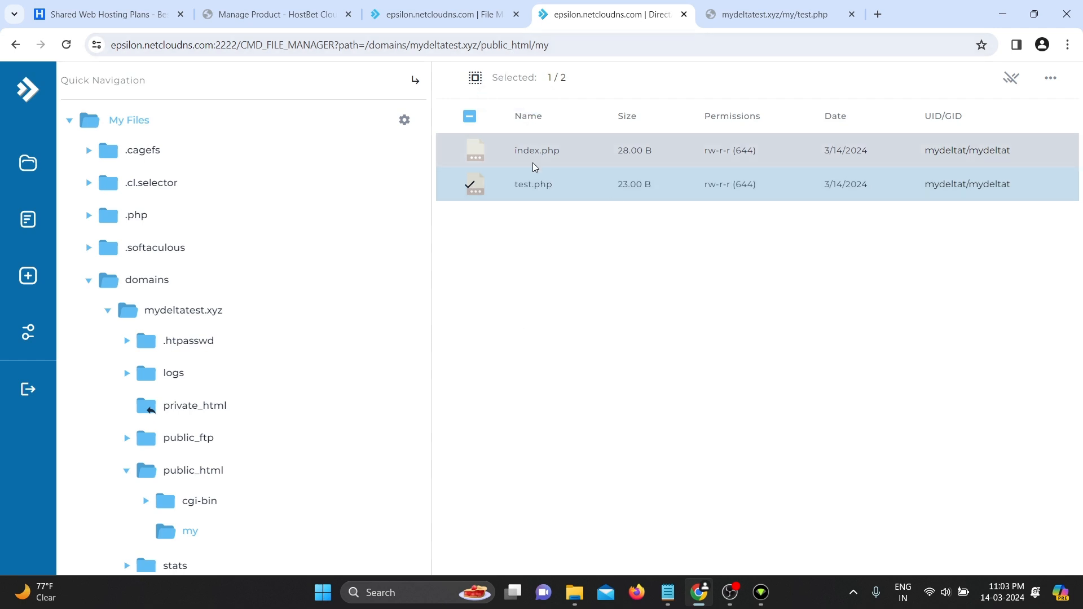
click(476, 79)
click(476, 79)
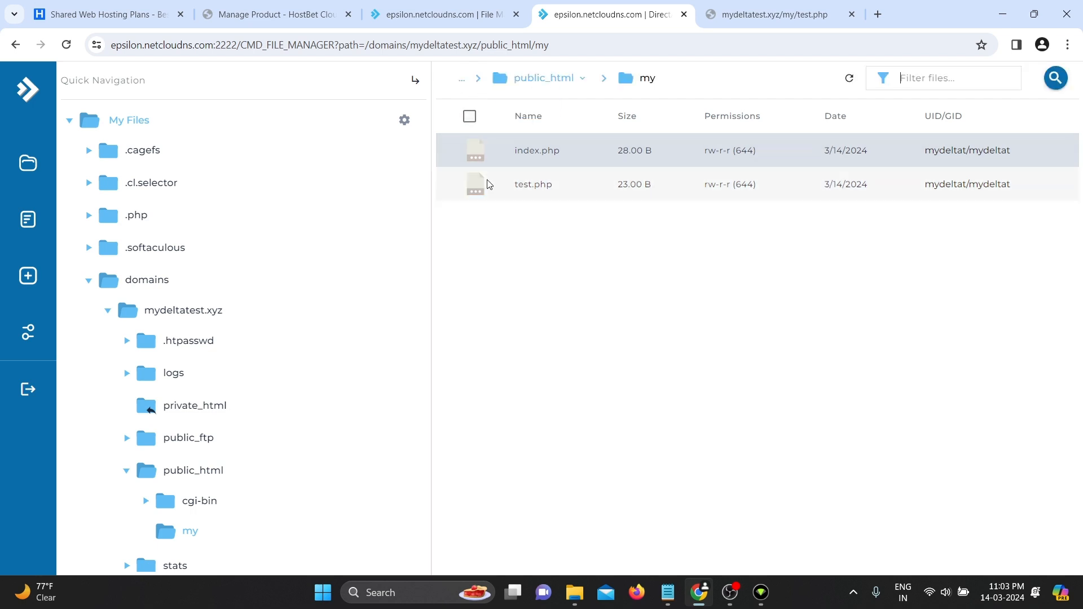
click(529, 184)
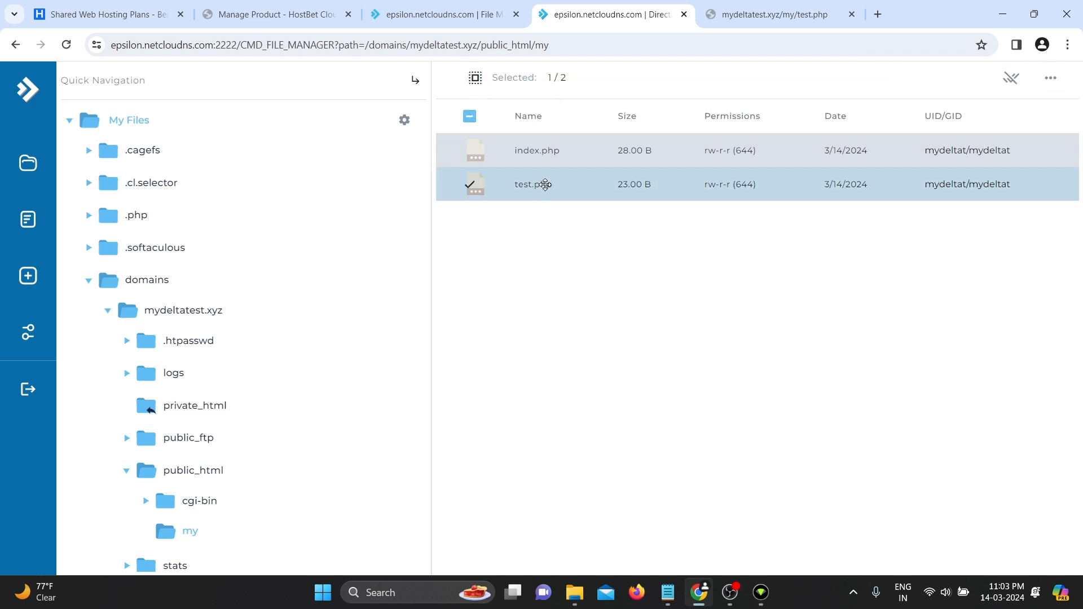
right_click(545, 185)
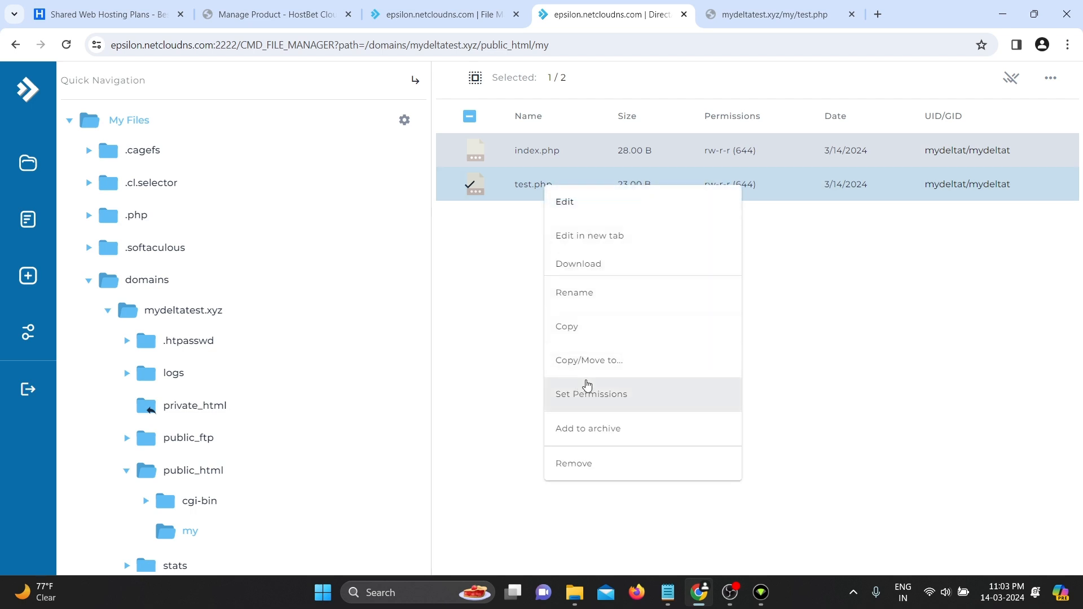
- Move test.php to /domains/mydeltatest.xyz/public_html/
click(664, 364)
click(558, 335)
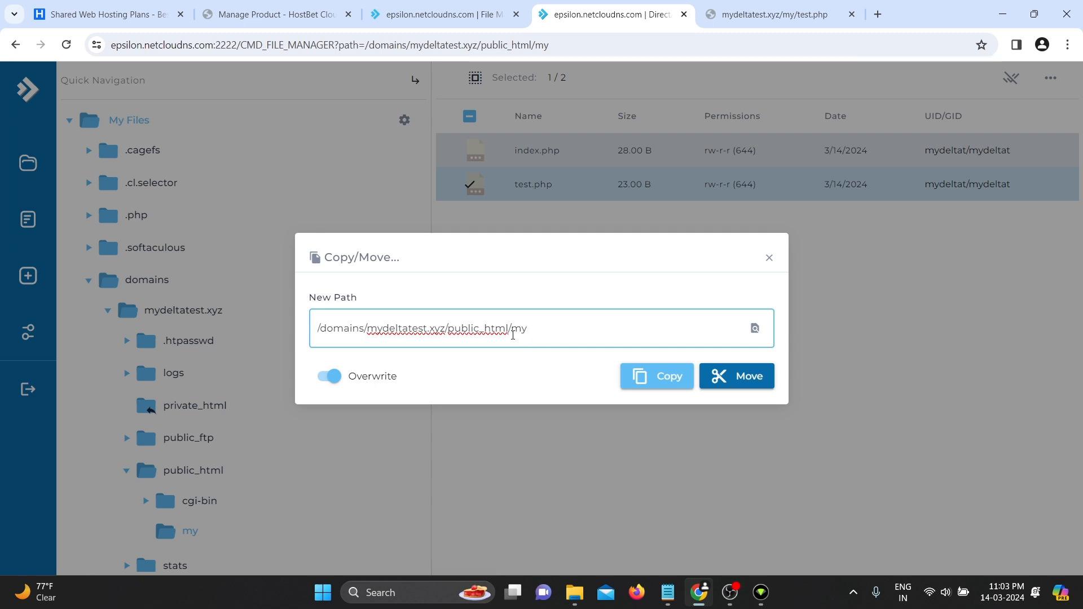
drag(513, 335, 554, 334)
click(544, 337)
key(BackSpace)
click(428, 385)
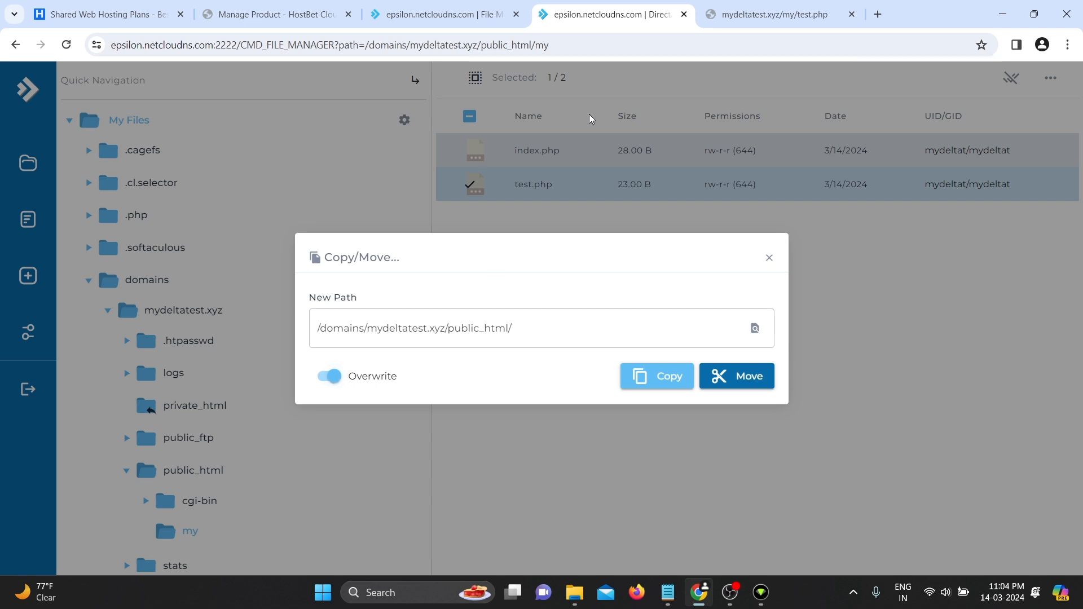
click(533, 326)
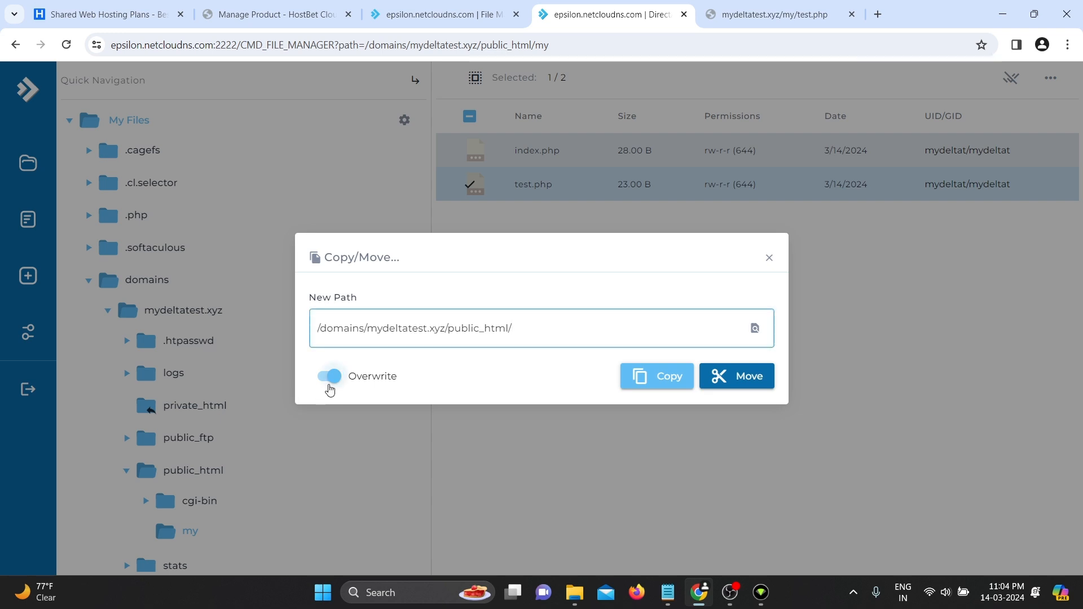
click(529, 388)
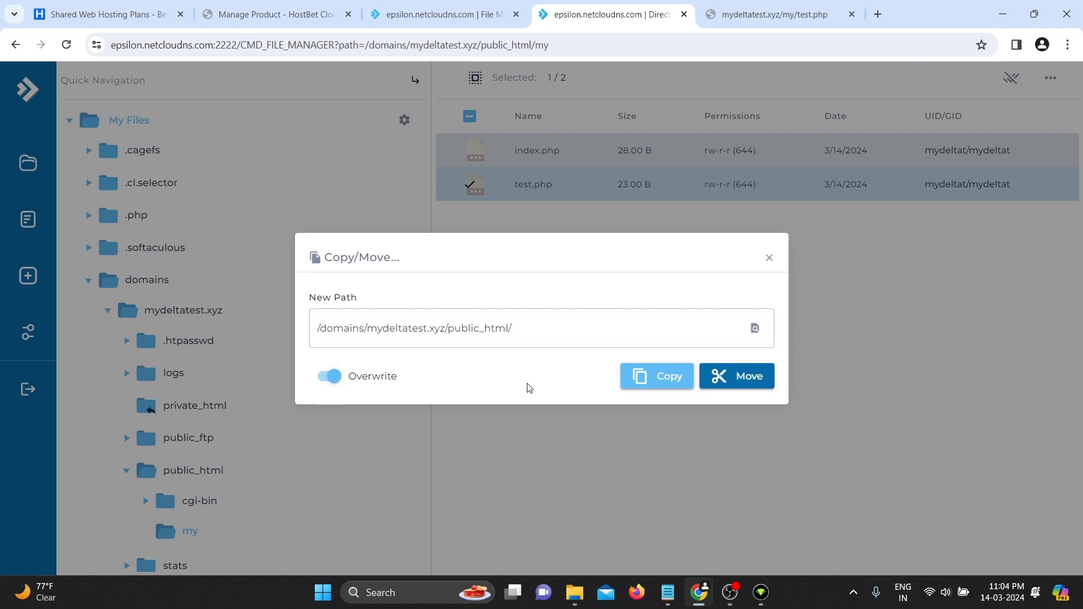
click(731, 377)
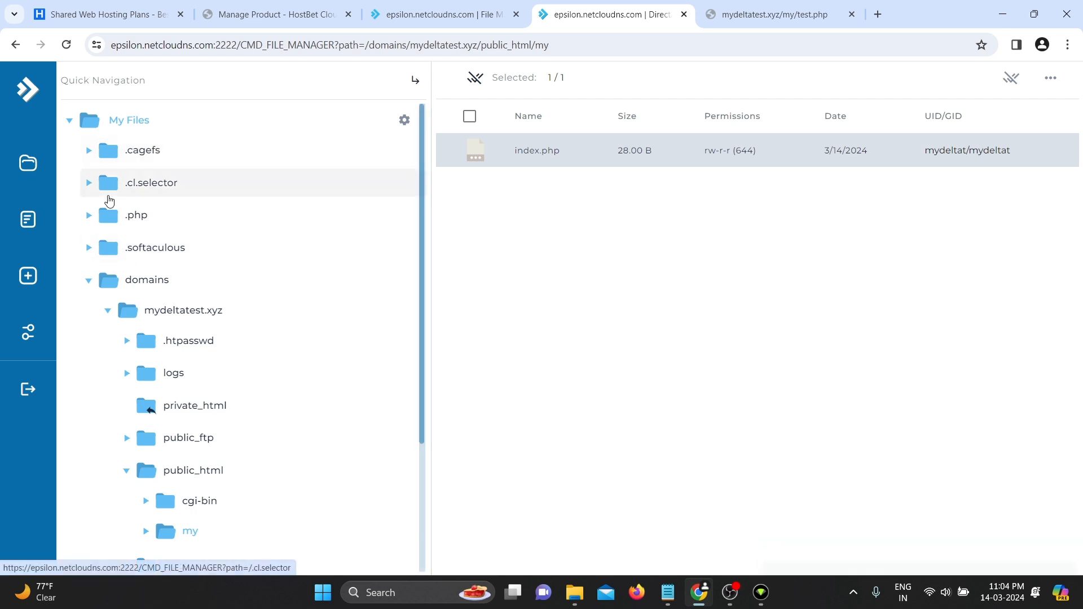
- Open the public_html folder to confirm test.php is there
click(113, 128)
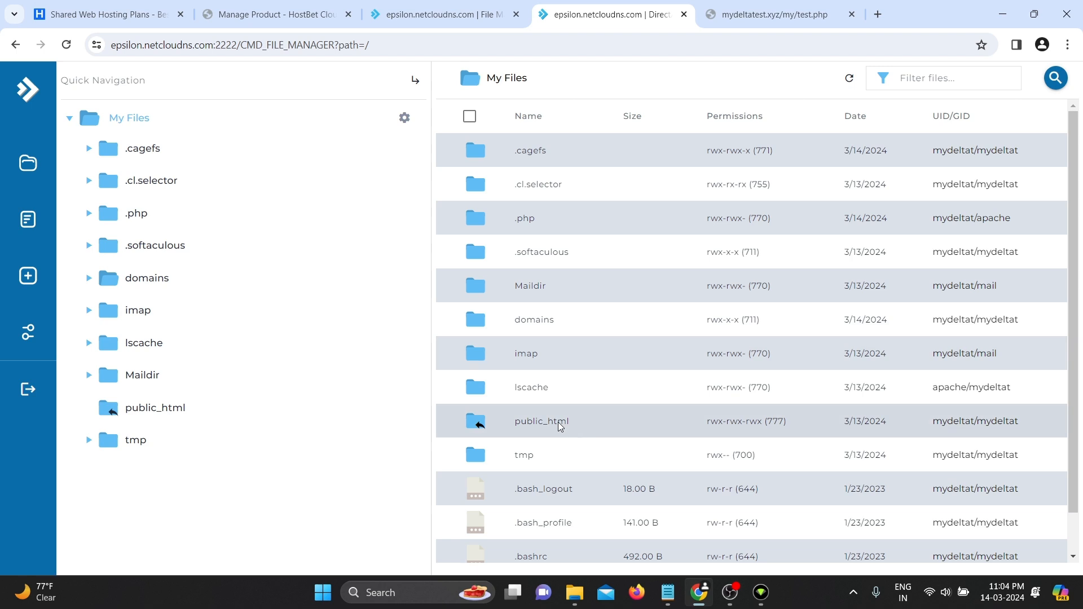
double_click(561, 427)
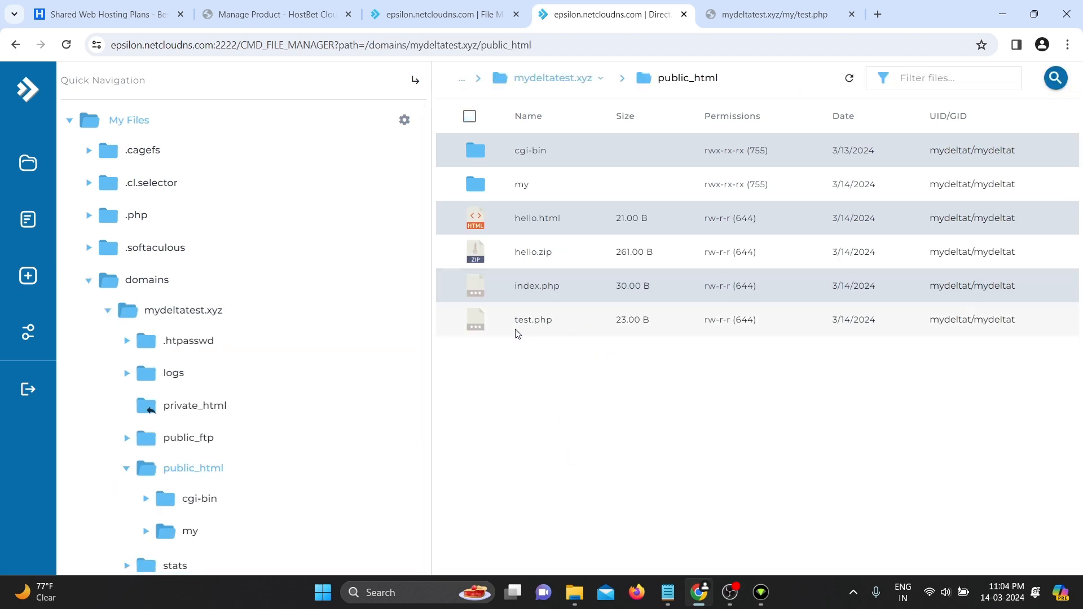
click(768, 10)
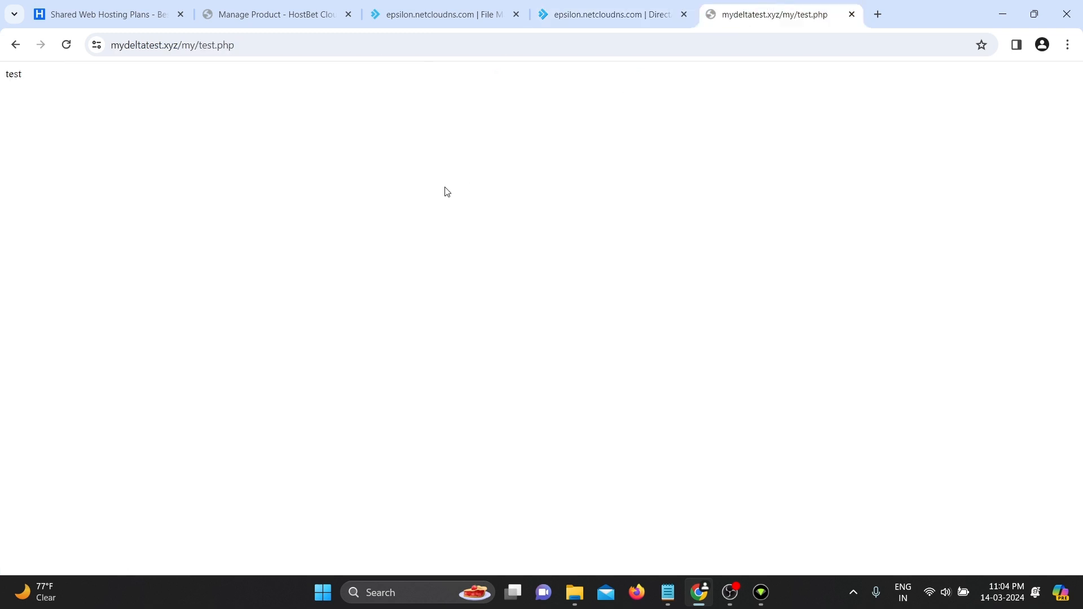
- Reload mydeltatest.xyz/my/test.php and confirm it now shows a 404 error
key(F5)
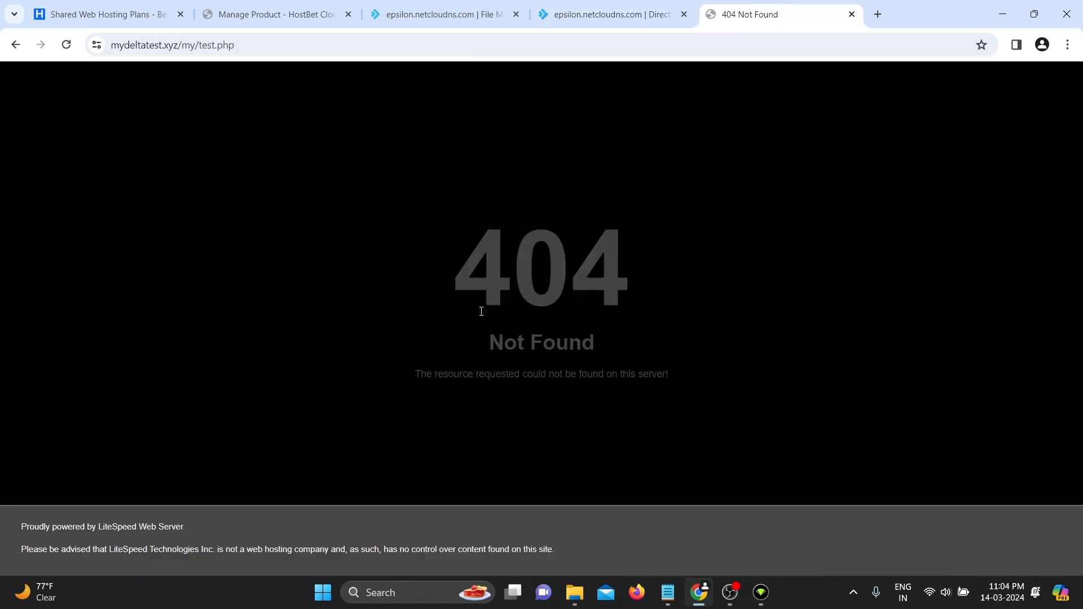
drag(481, 311, 611, 294)
click(269, 217)
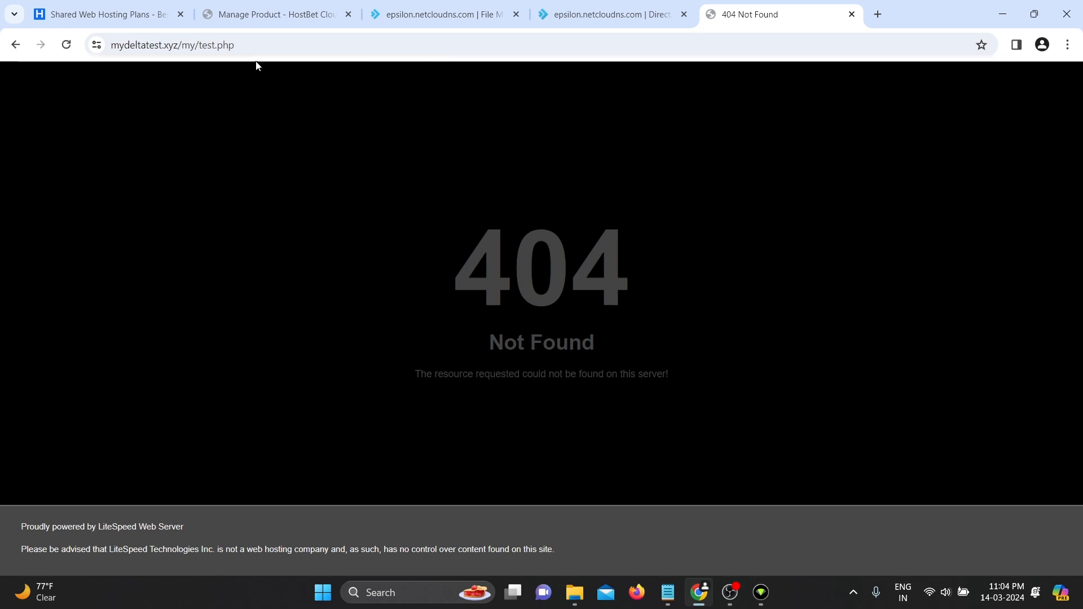
- Load mydeltatest.xyz/test.php from the site root to check it shows 'test'
drag(247, 47, 182, 62)
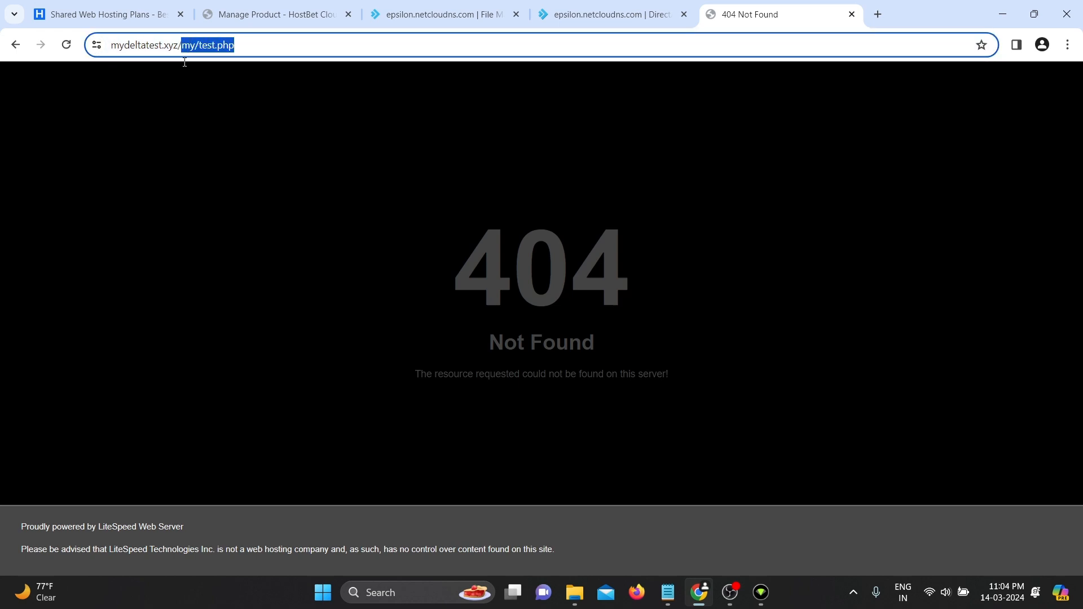
key(BackSpace)
text(test.php)
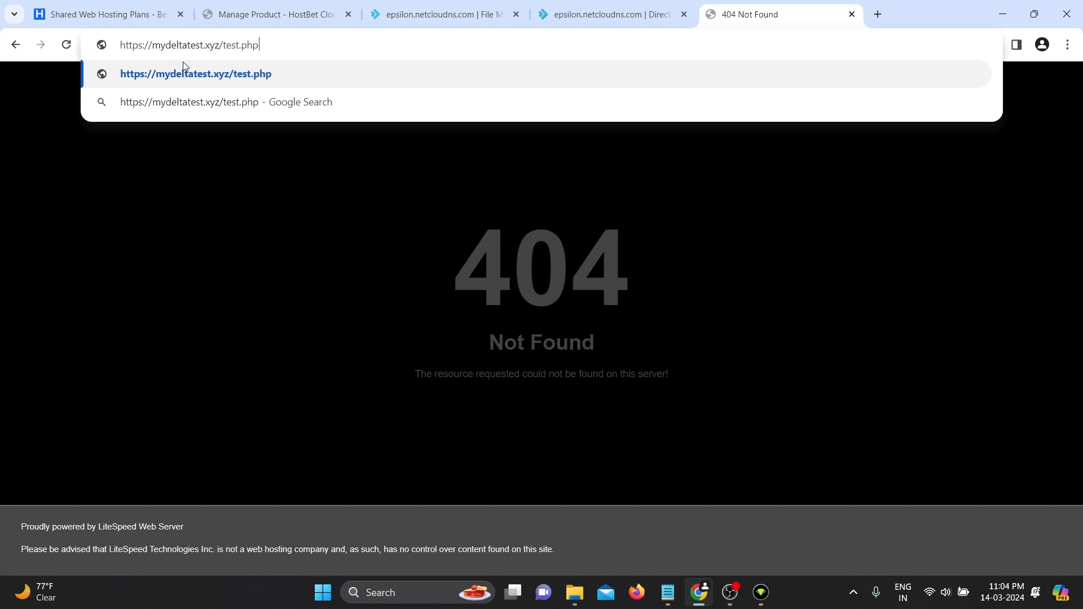
key(Return)
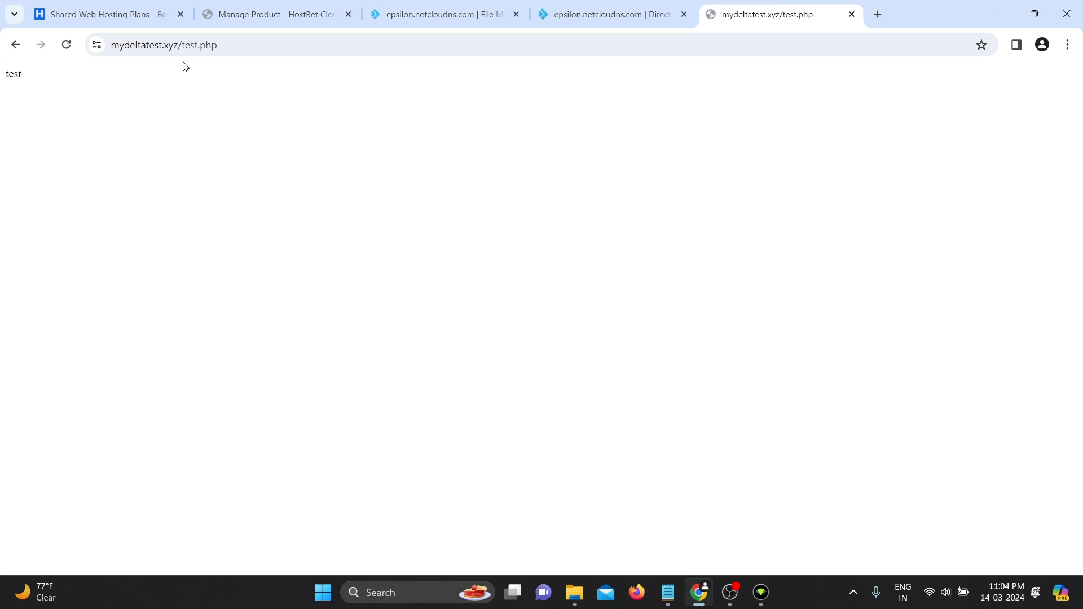
click(584, 13)
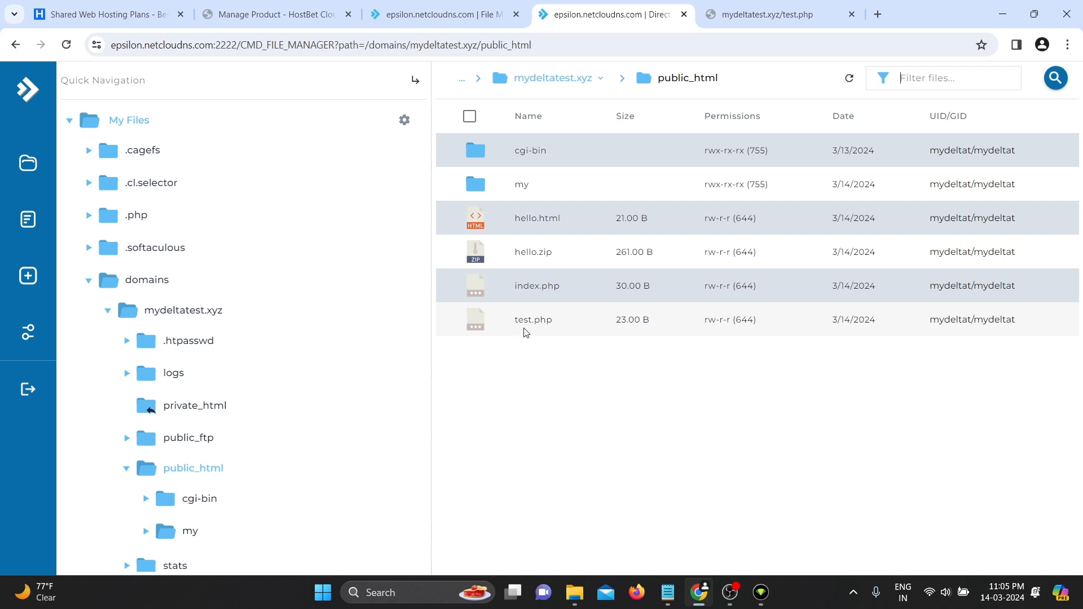
- Rename test.php in public_html to test2.php by adding 2 to the name
click(539, 324)
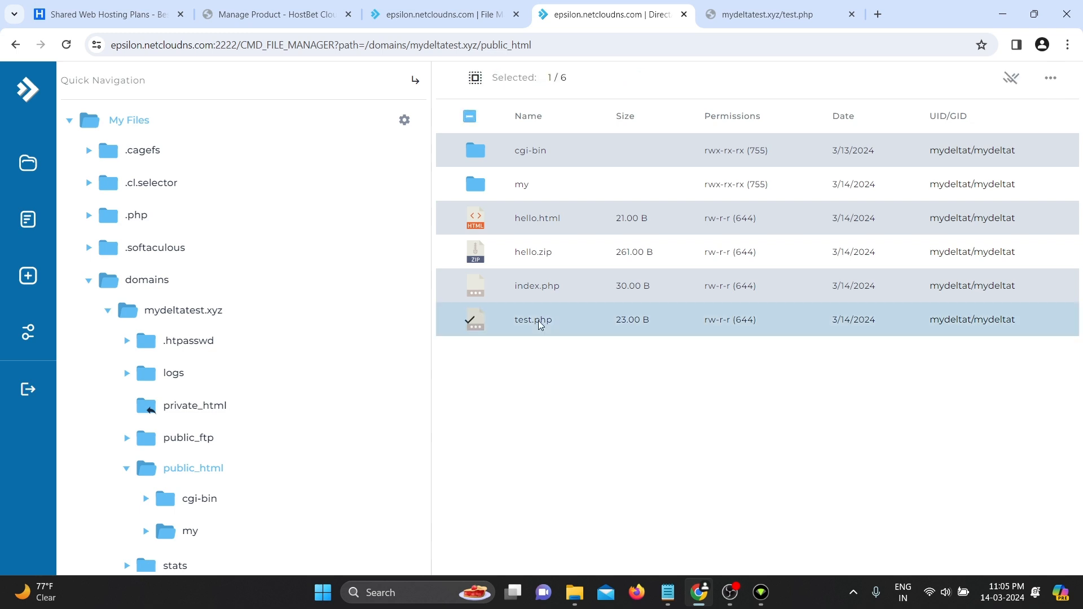
right_click(538, 320)
click(505, 361)
right_click(513, 321)
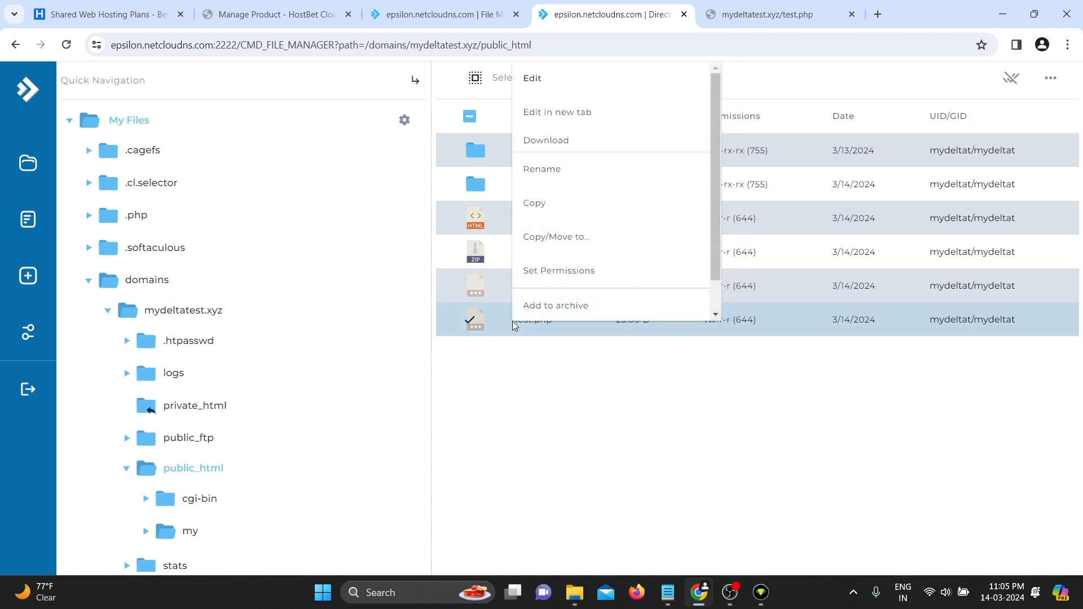
click(585, 176)
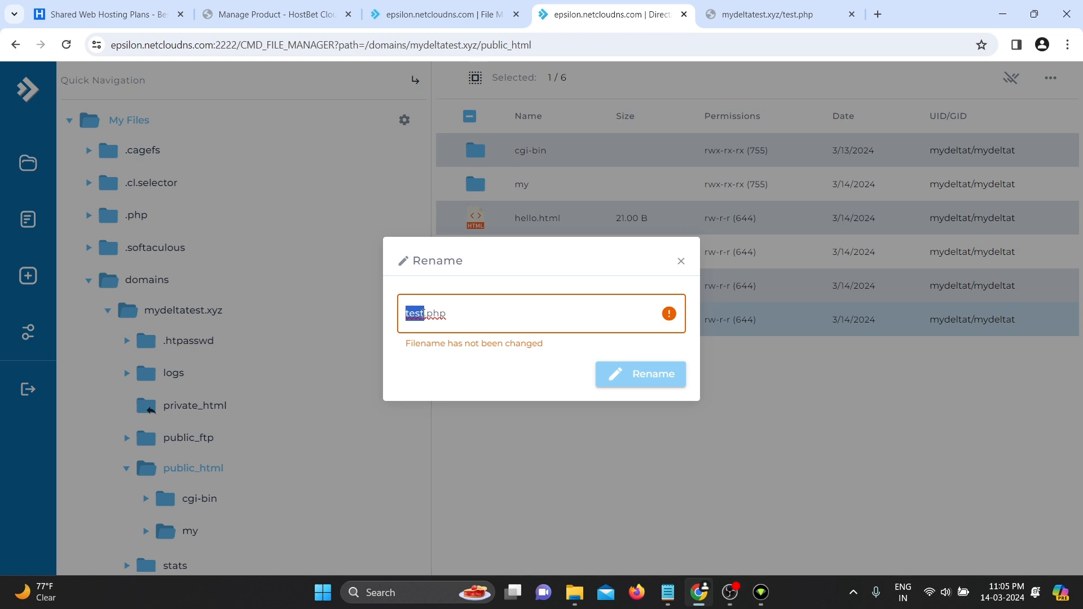
click(426, 314)
text(2)
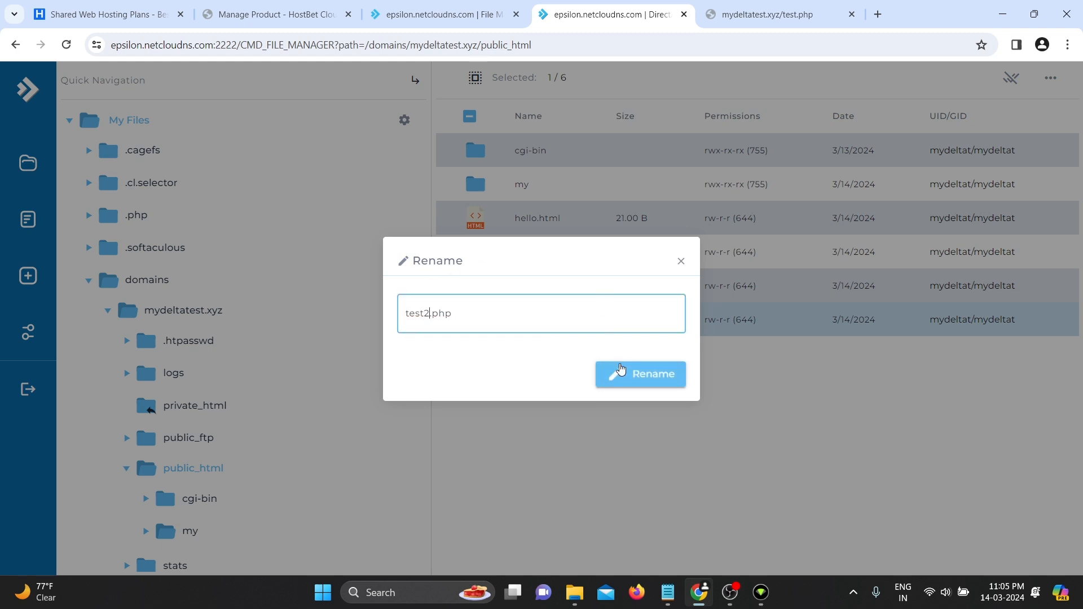
click(633, 376)
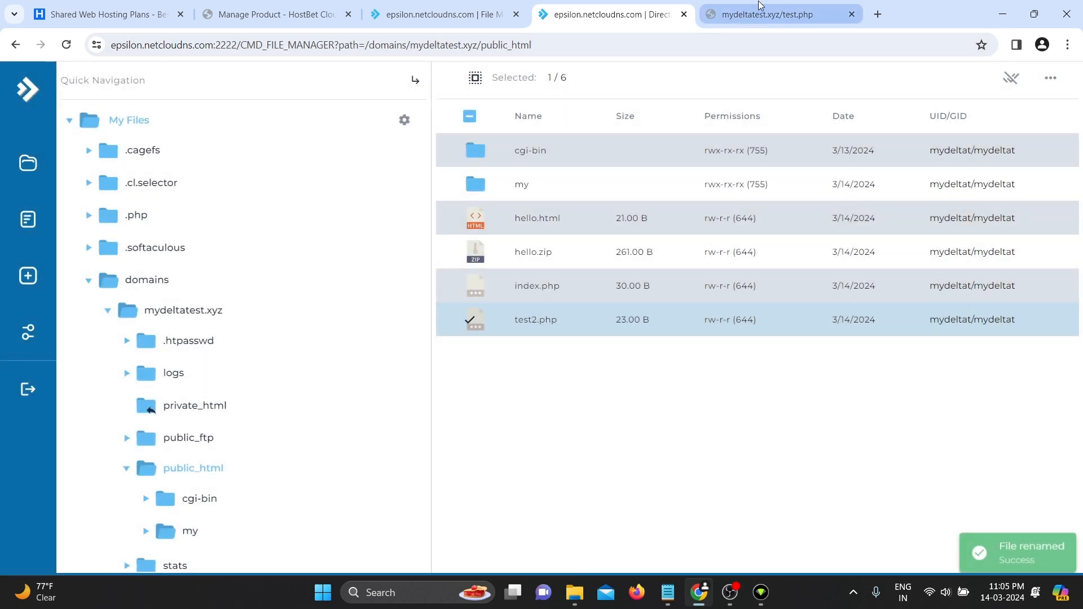
click(761, 8)
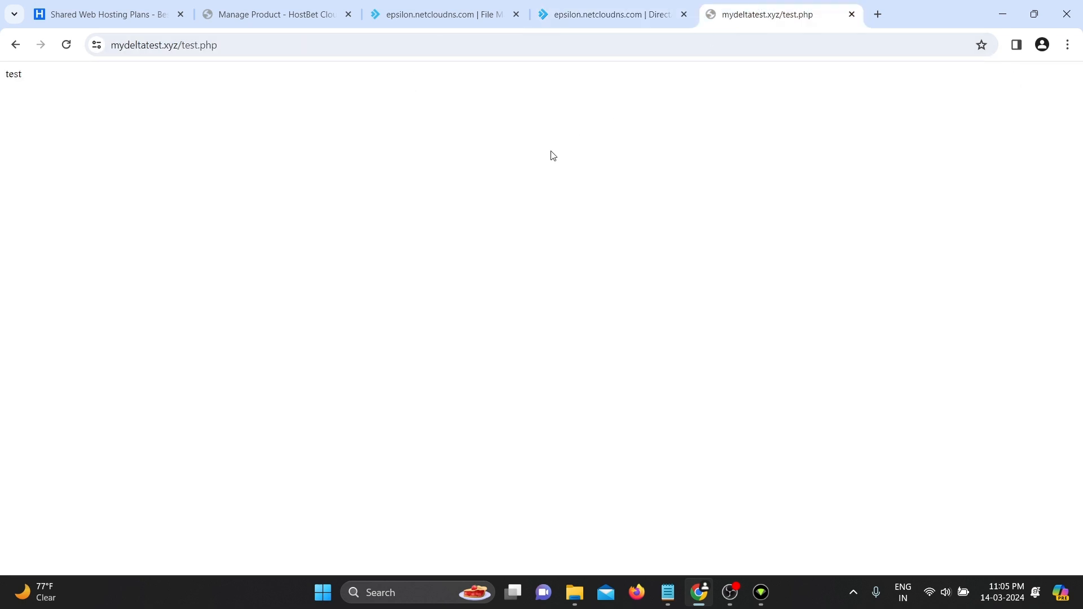
- Reload test.php to see 404, then load mydeltatest.xyz/test2.php showing 'test'
key(F5)
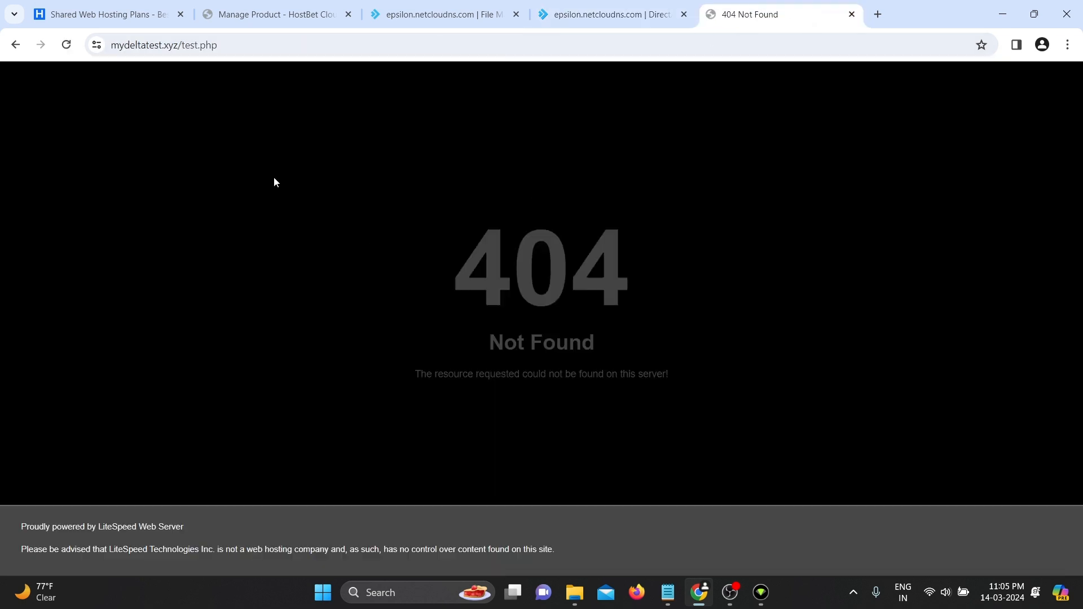
click(274, 50)
click(274, 50)
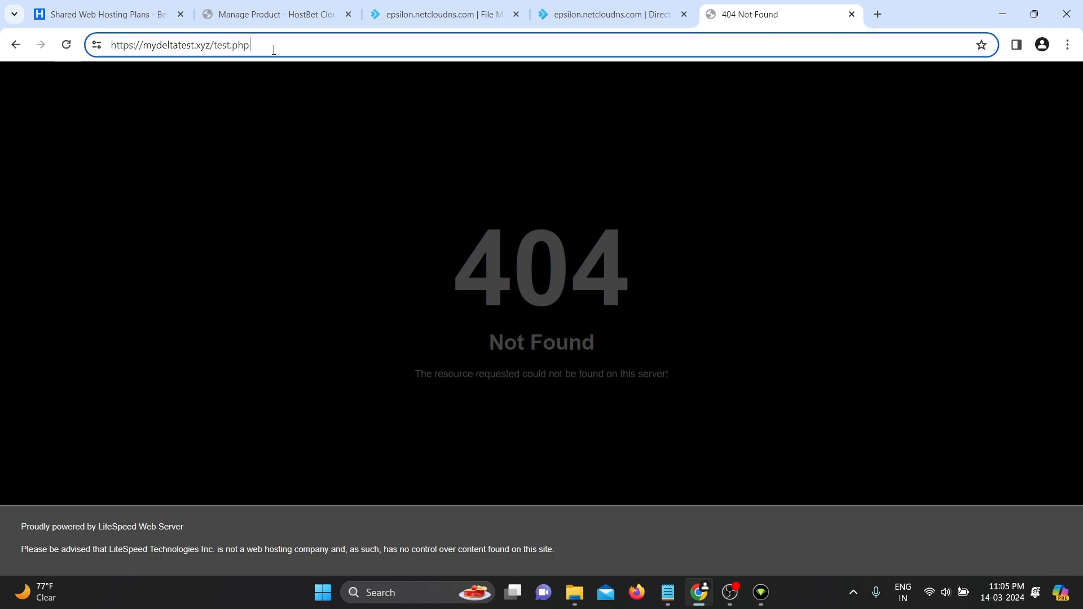
click(231, 44)
text(2)
key(Return)
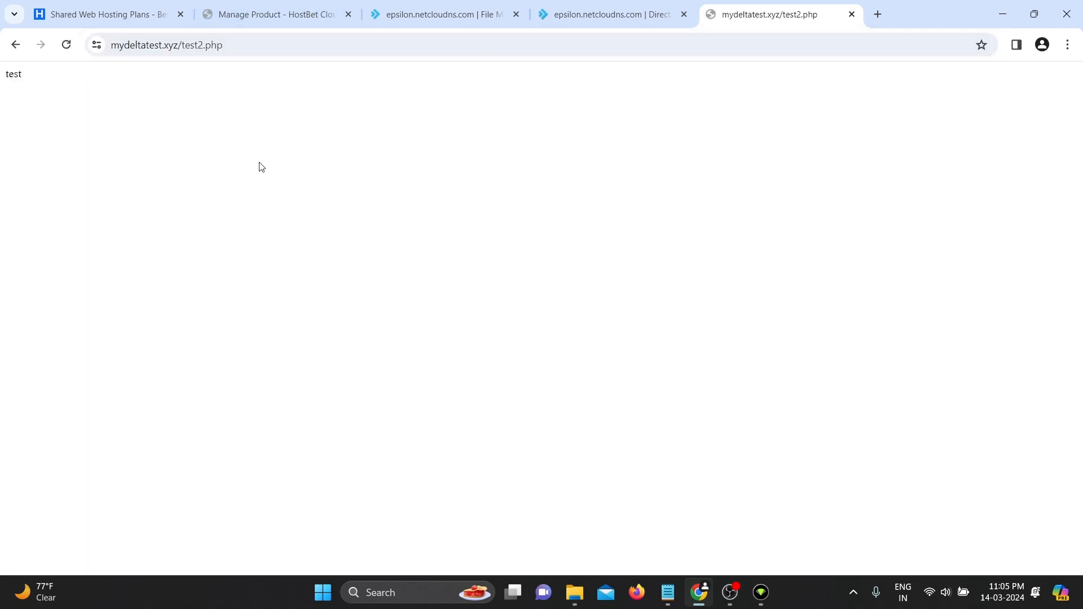
key(ctrl+a)
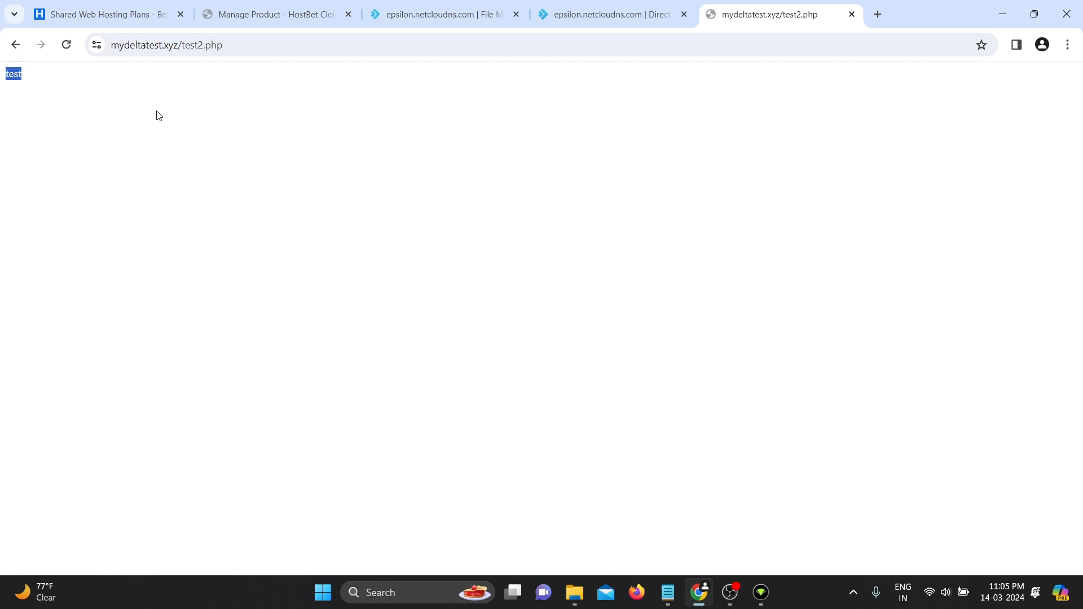